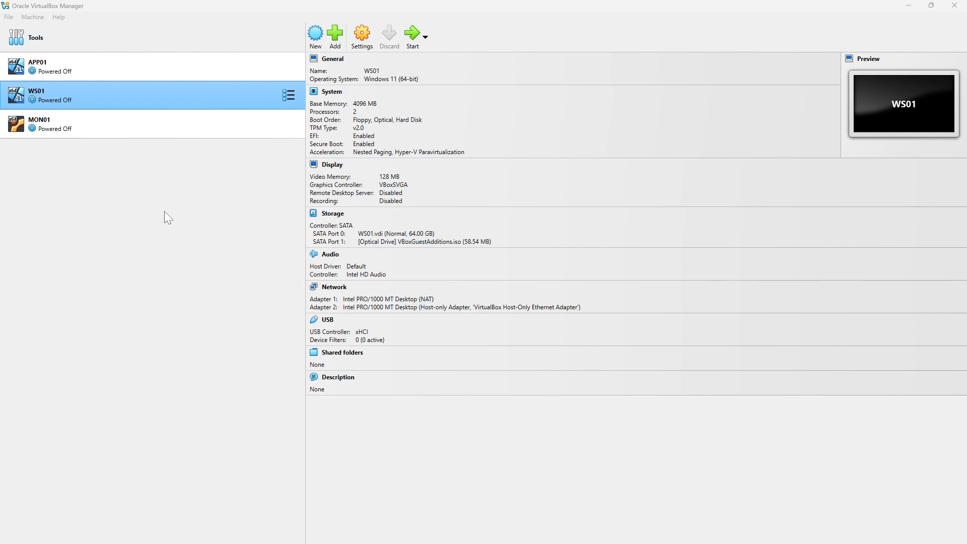
Change WS01's base memory from 4096 MB to 3072 MB in System settings and save.
left_click(358, 41)
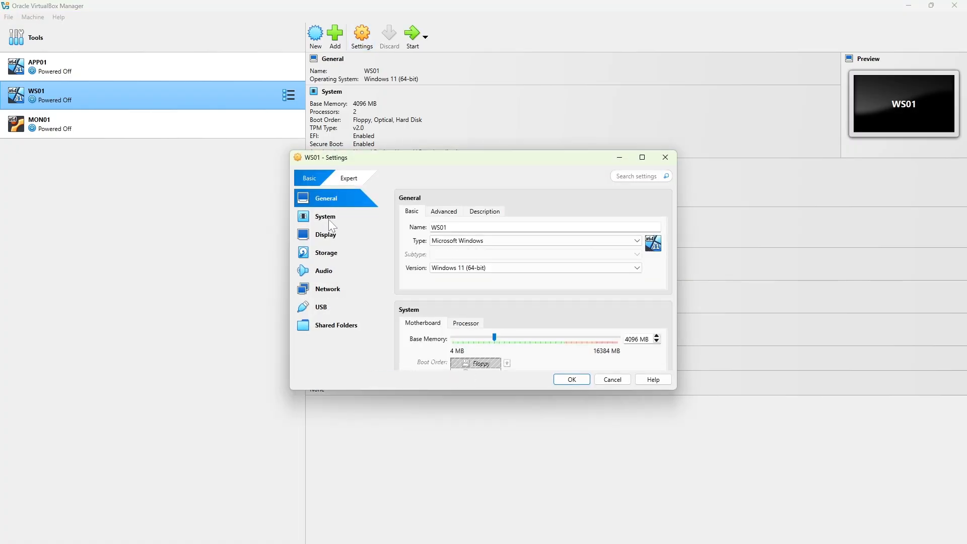
left_click(331, 221)
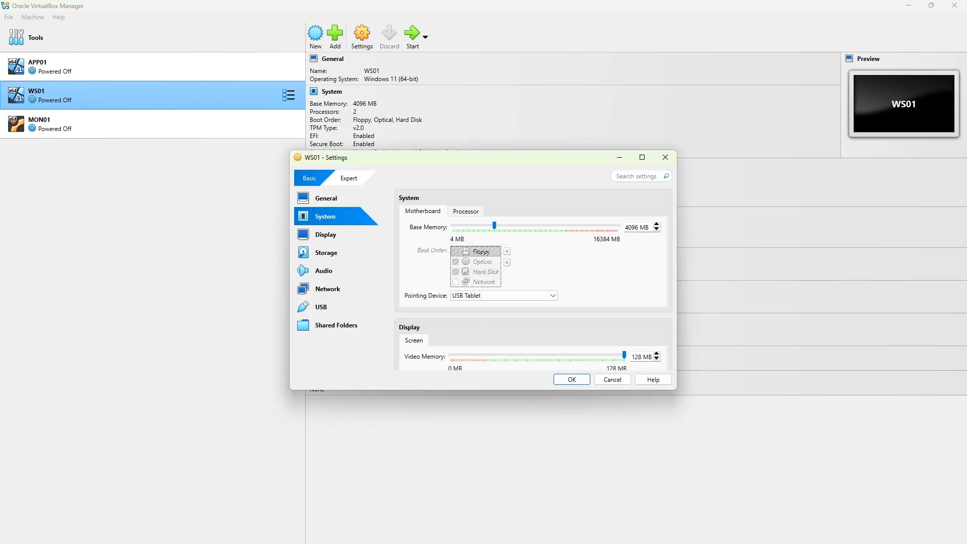
double_click(633, 227)
type("3072")
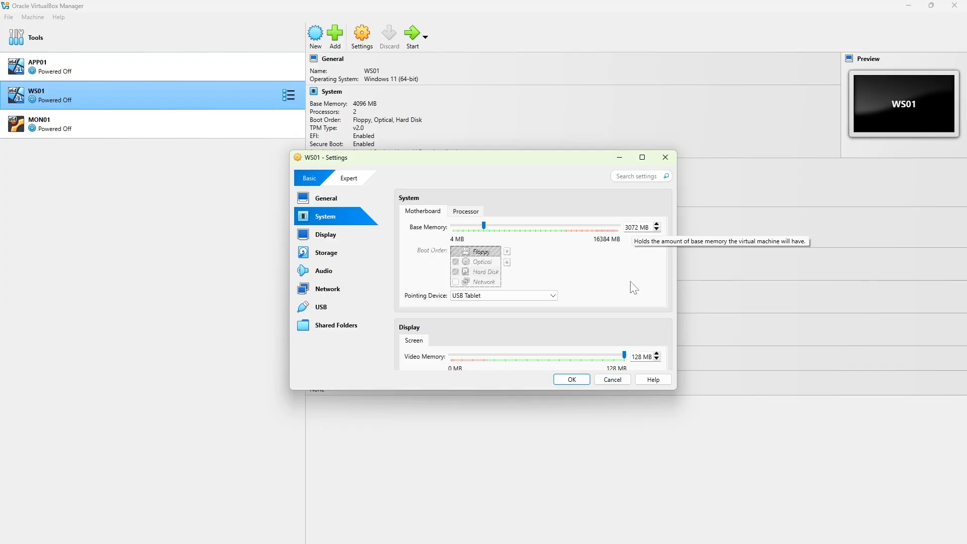
left_click(561, 380)
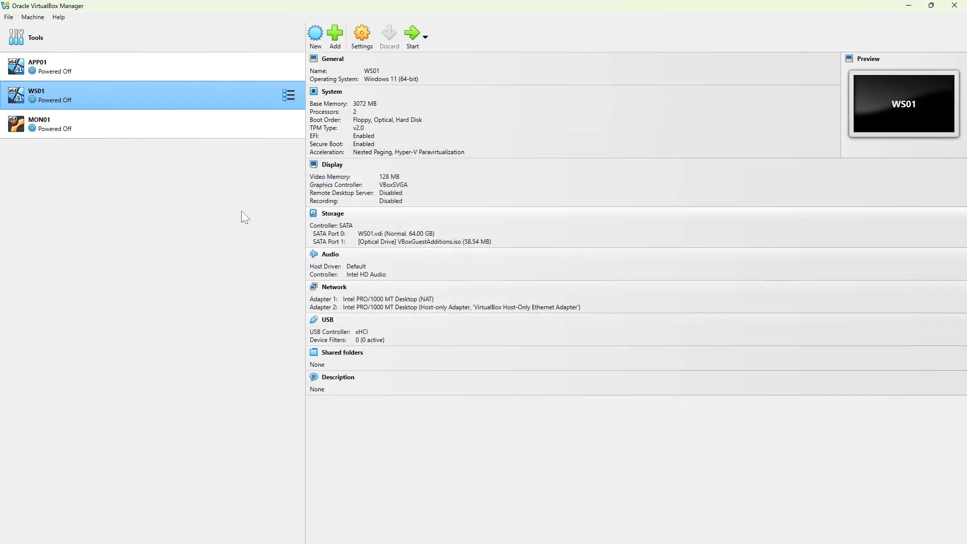
Set APP01's base memory to 1024 MB on its System settings page and confirm.
left_click(77, 69)
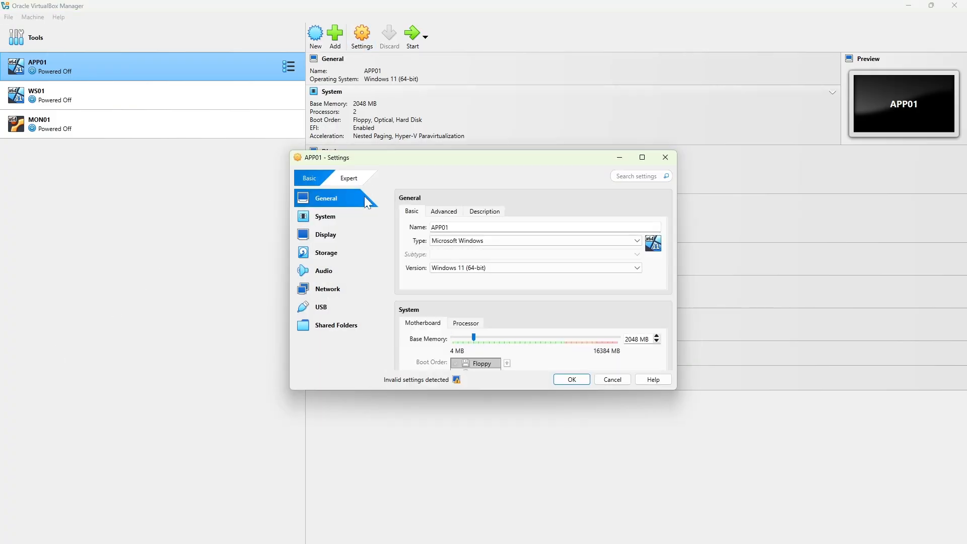
left_click(347, 217)
double_click(631, 227)
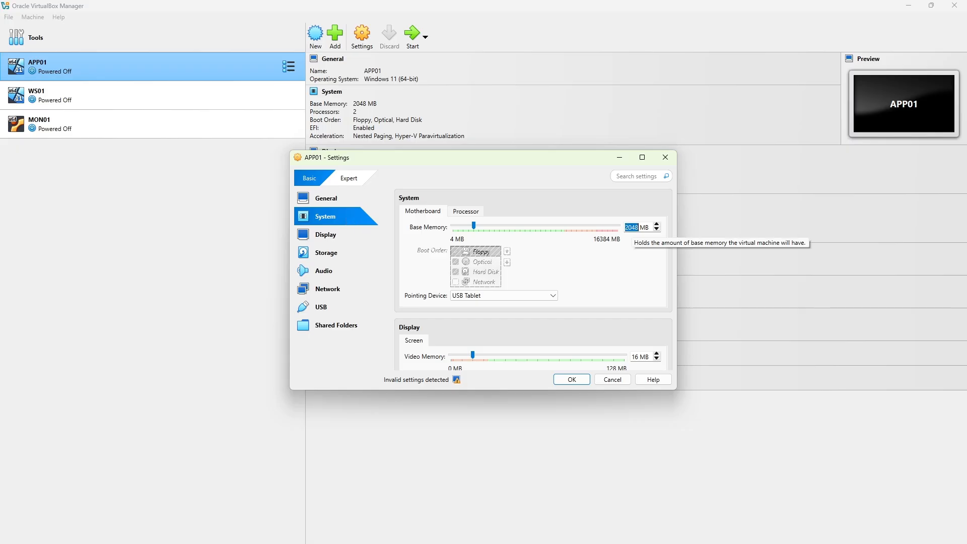
type("1024")
left_click(572, 379)
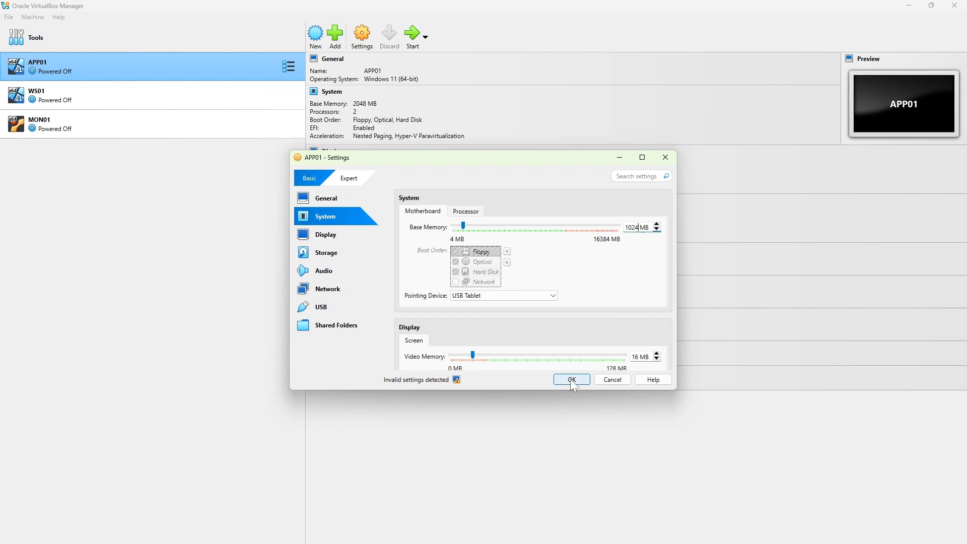
Change MON01's base memory from 2048 MB to 1024 MB in System settings and save.
left_click(172, 128)
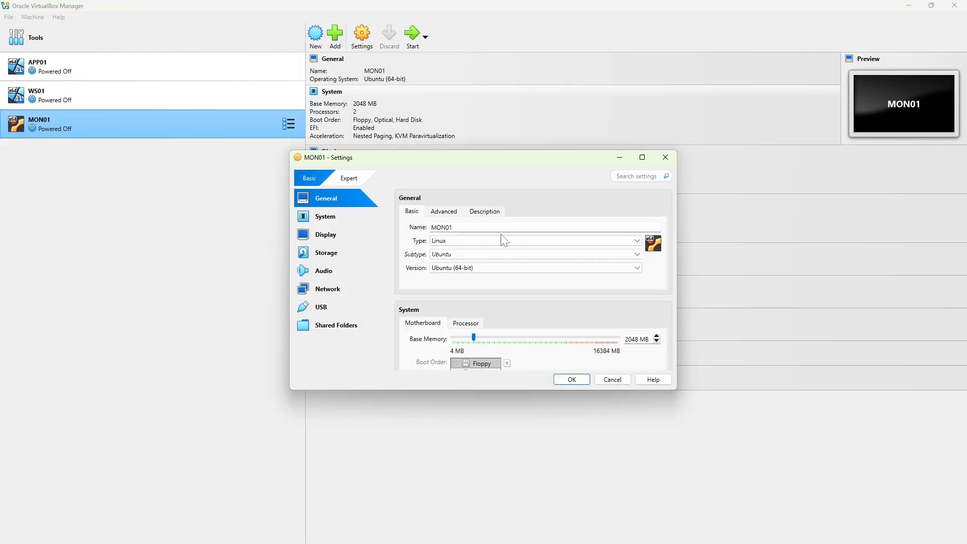
left_click(331, 219)
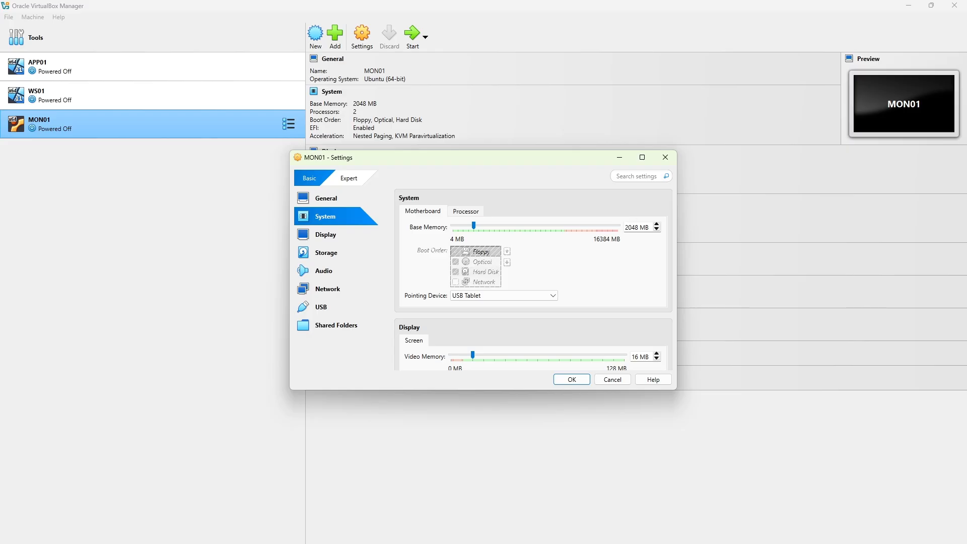
double_click(632, 228)
type("1024")
left_click(571, 379)
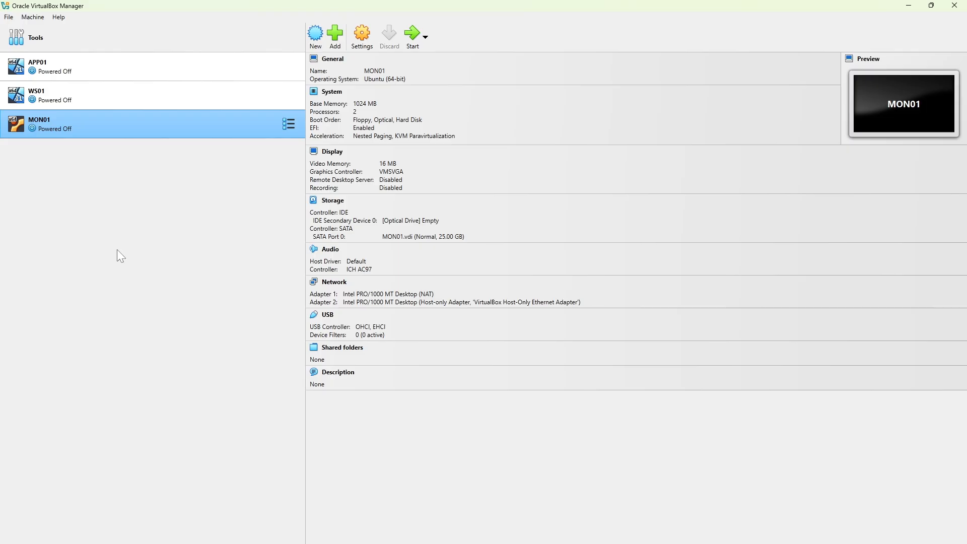
Select the WS01 virtual machine and start it.
left_click(108, 98)
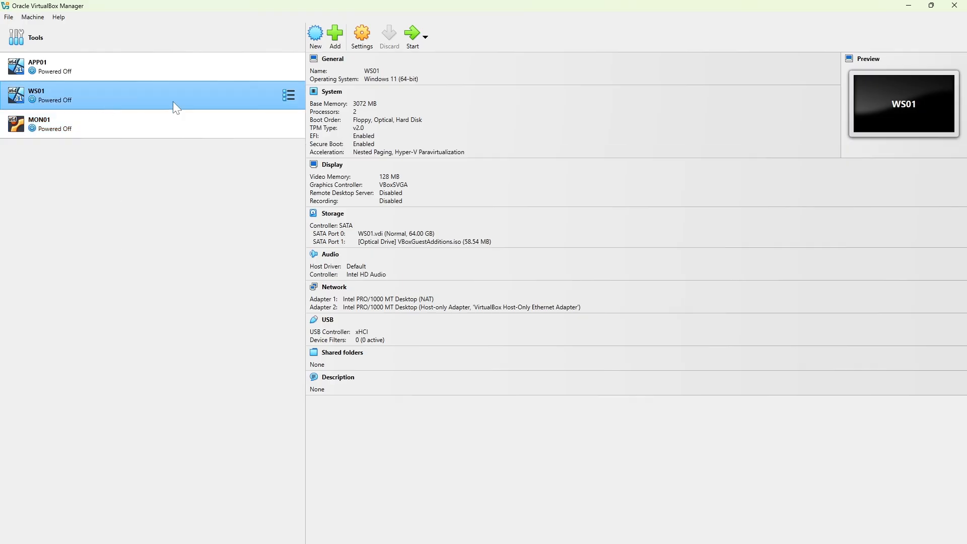
left_click(410, 40)
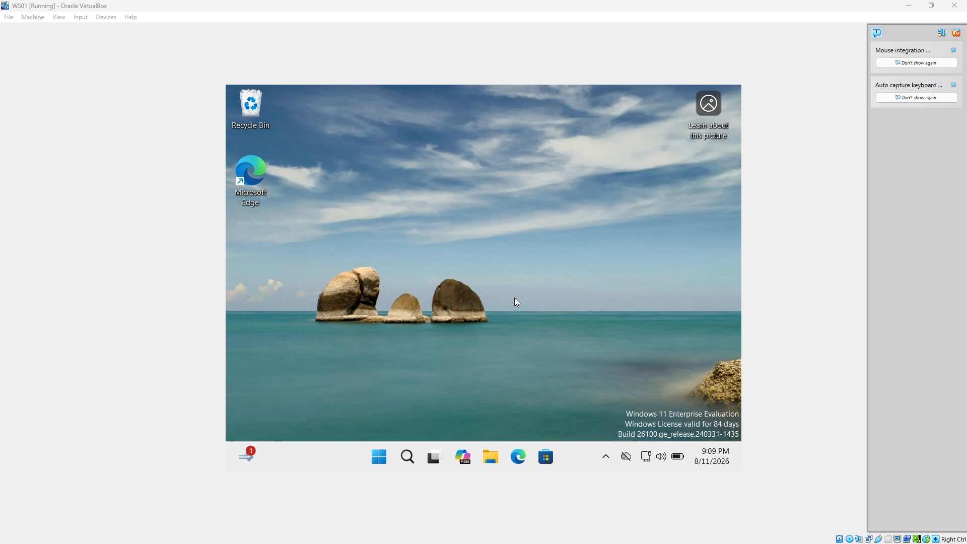
Launch Command Prompt as administrator from Windows search and approve the UAC prompt.
left_click(412, 452)
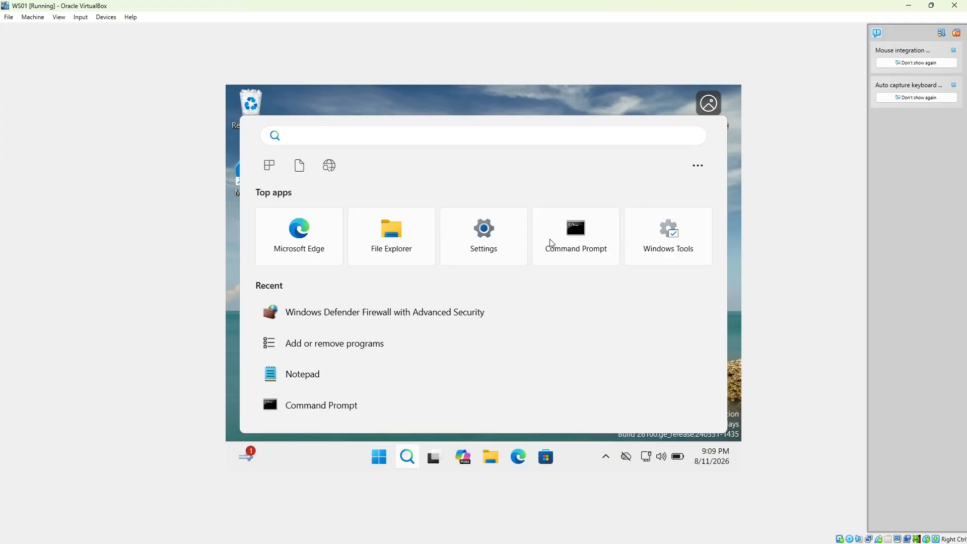
left_click(569, 241)
right_click(569, 241)
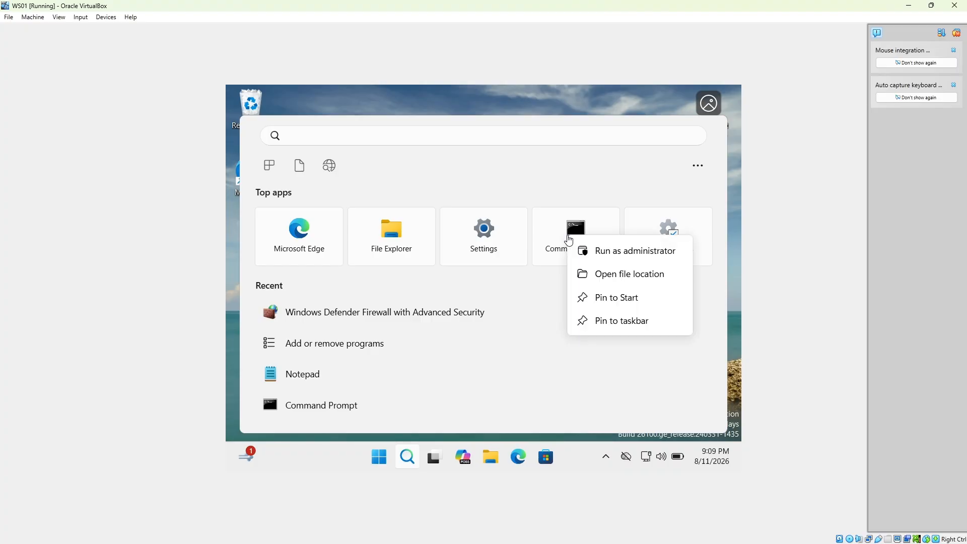
left_click(613, 253)
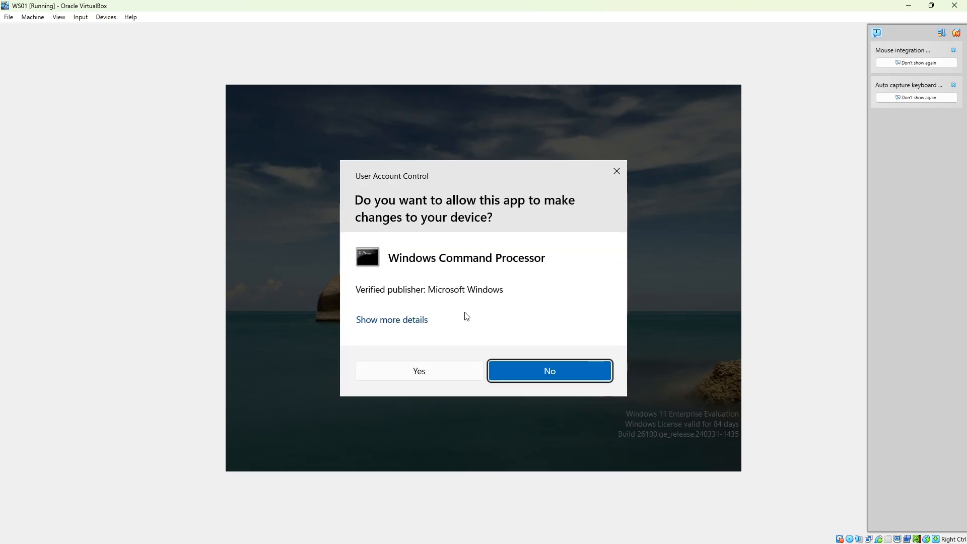
left_click(408, 373)
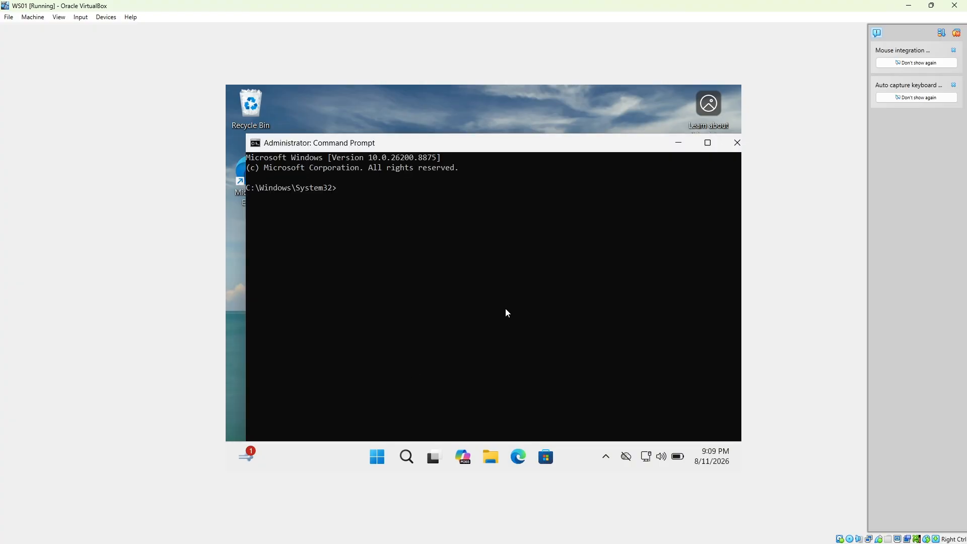
Maximize the Command Prompt and query the time zone with tzutil /g.
left_click(707, 143)
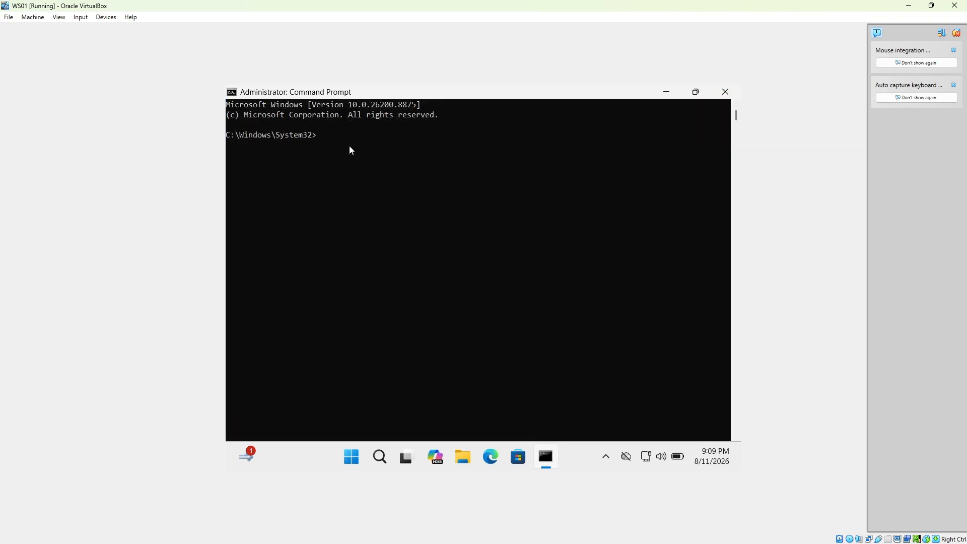
type("tzutil /g")
key("Return")
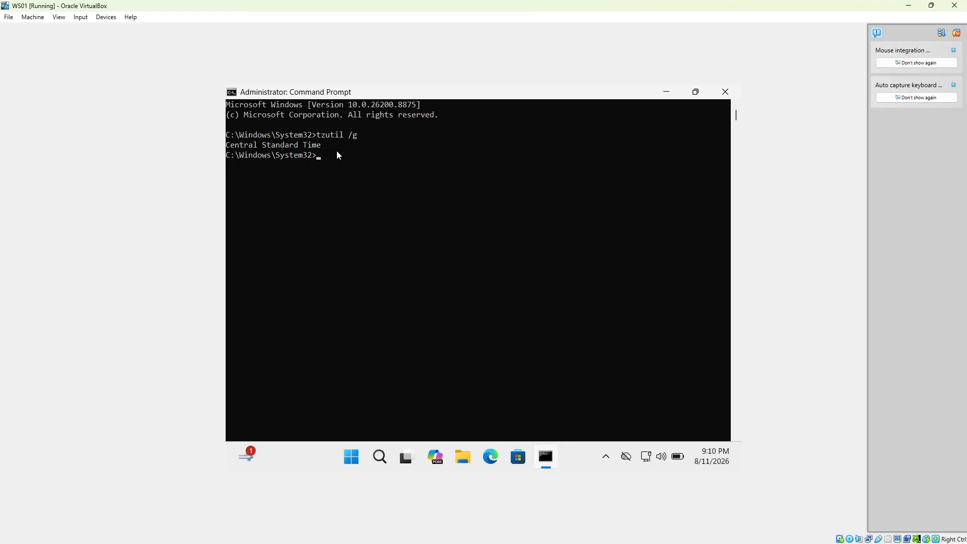
Abandon a tzutil command for 'Central Standard Time' and rerun tzutil /g instead.
type("tz")
type("Central Standard Time")
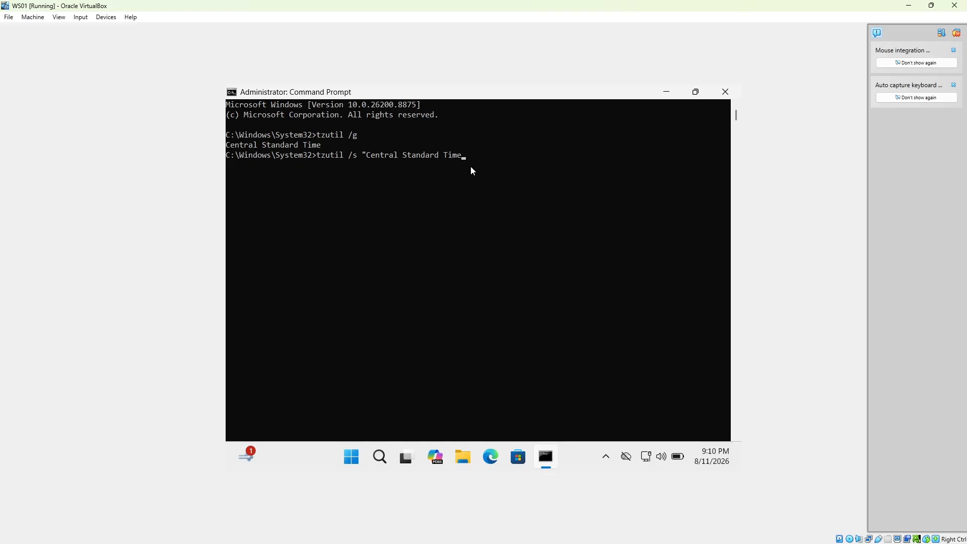
key("BackSpace")
key("BackSpace")
key("BackSpace")
key("BackSpace")
key("BackSpace")
key("BackSpace")
key("BackSpace")
key("BackSpace")
key("BackSpace")
key("BackSpace")
key("BackSpace")
key("BackSpace")
key("BackSpace")
key("BackSpace")
key("BackSpace")
key("BackSpace")
key("BackSpace")
key("BackSpace")
key("BackSpace")
key("BackSpace")
type("g")
key("Return")
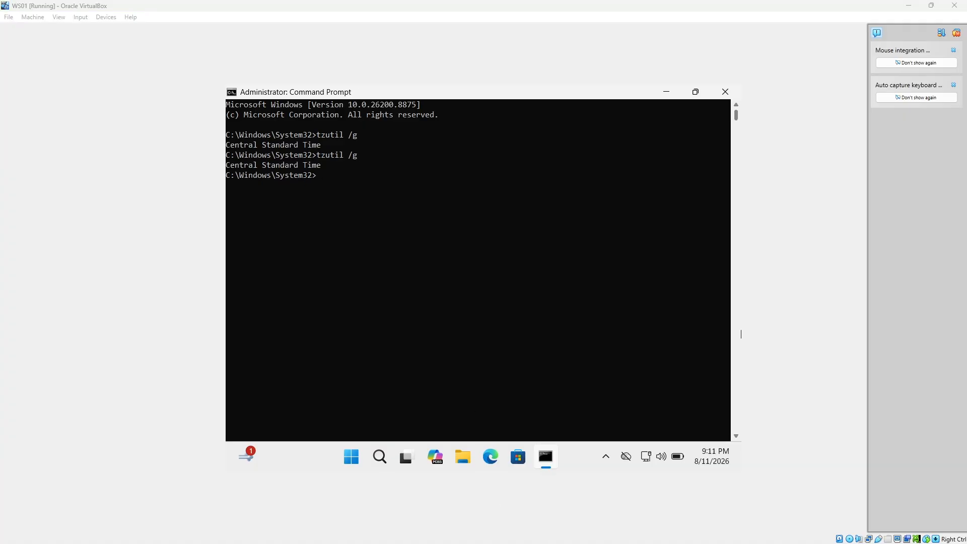
Start the Windows Time service with net start w32time.
left_click(328, 190)
type("n")
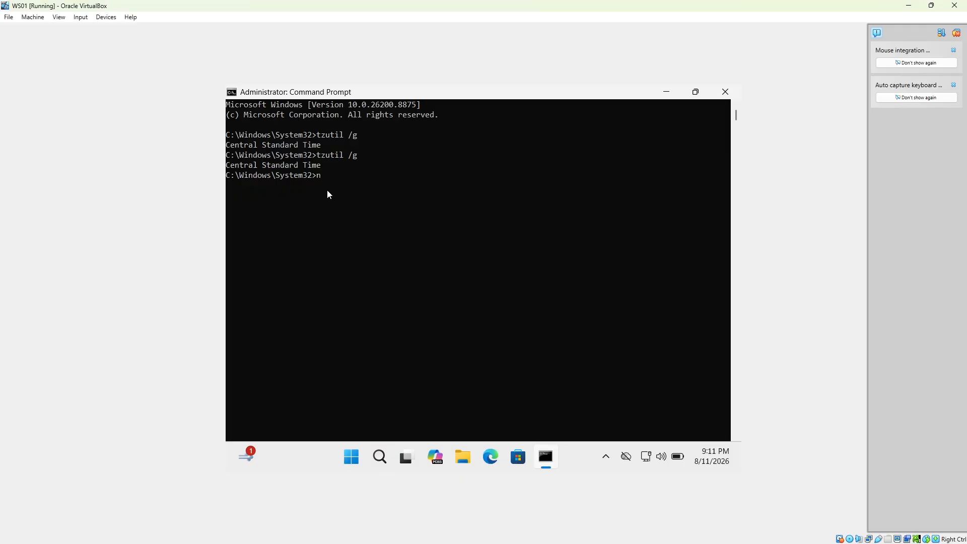
type("et")
key("BackSpace")
type("et start w32time")
key("Return")
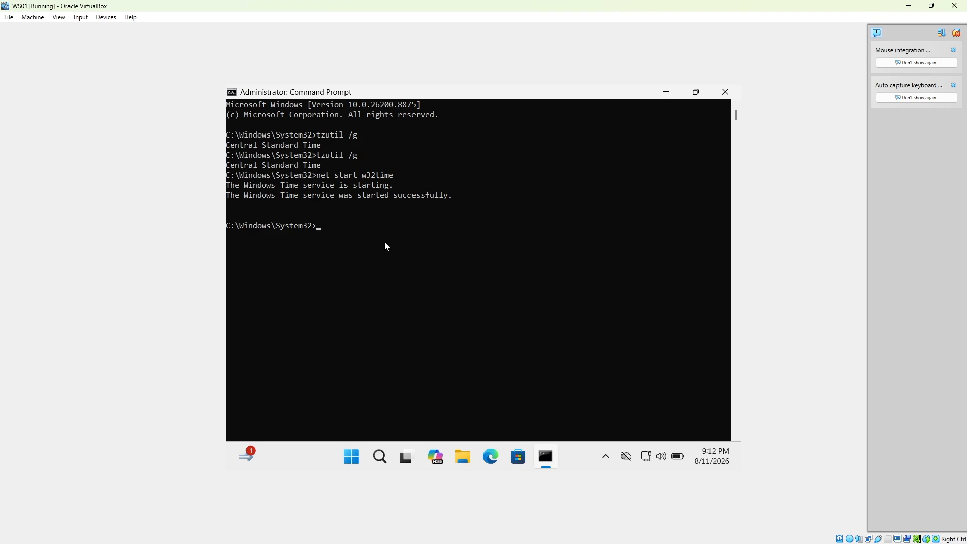
Force a time resync with w32tm /resync and review w32tm /query /status.
type("w32tm /resync")
key("Return")
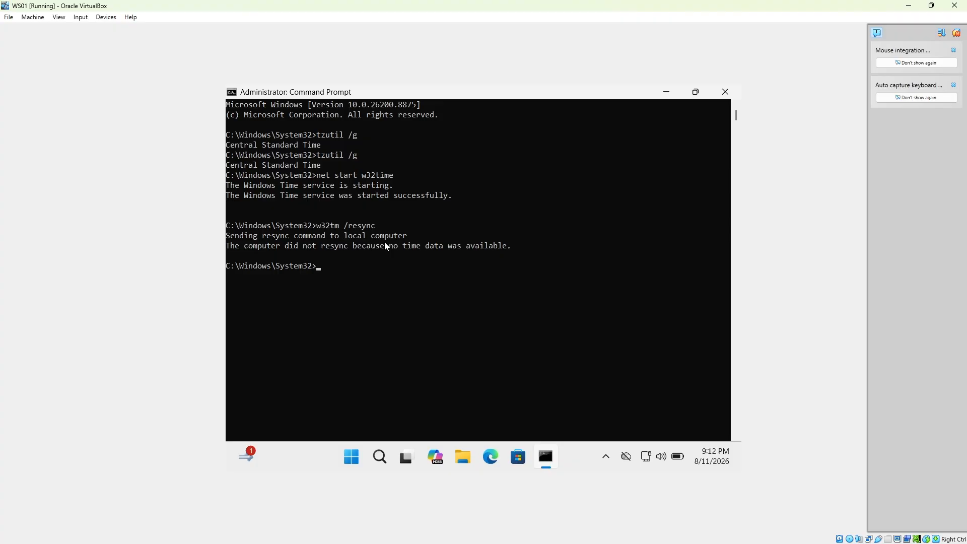
type("w32tm /query /status")
key("Return")
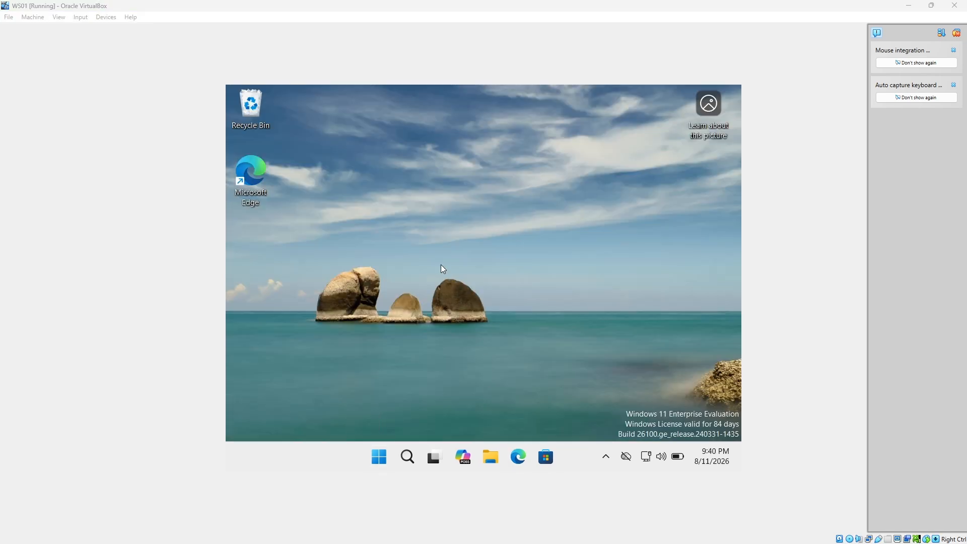
double_click(247, 176)
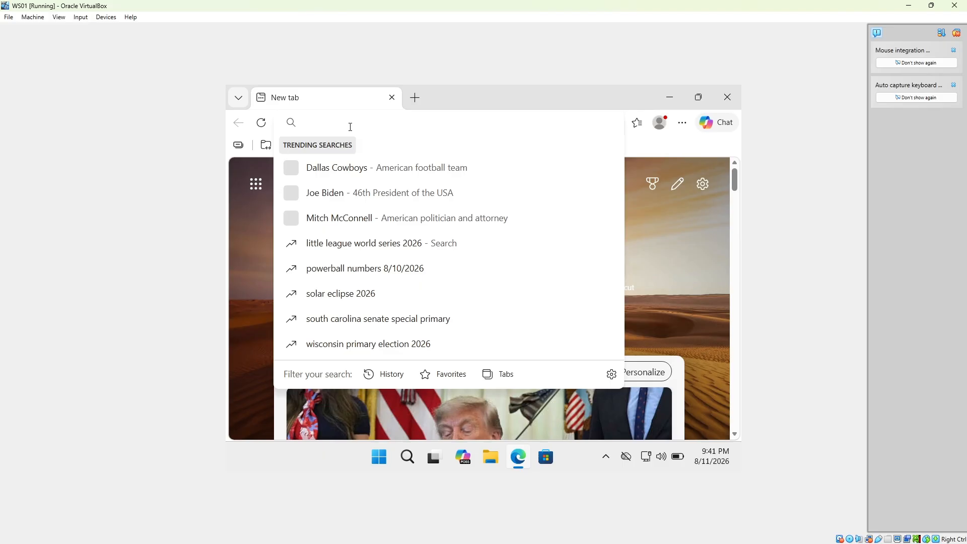
type("www")
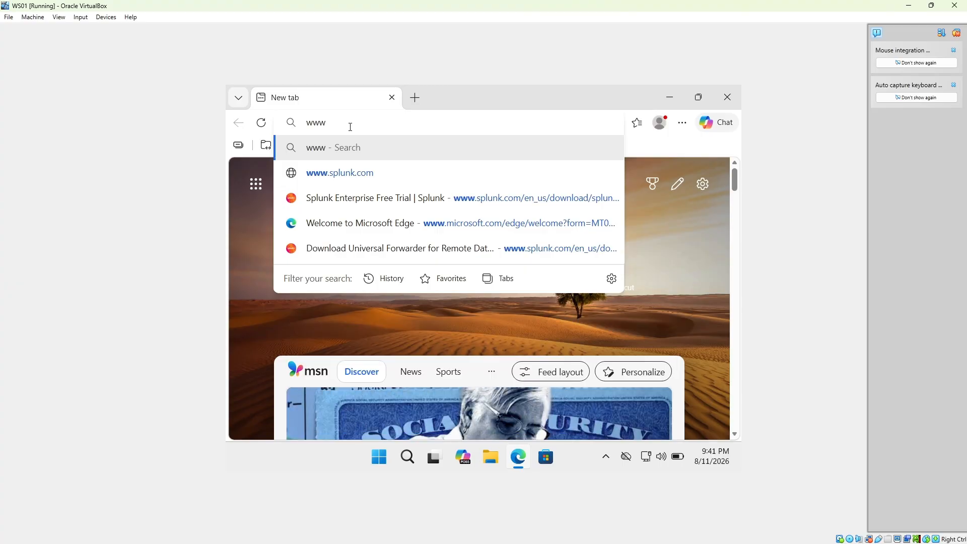
type(".splunk")
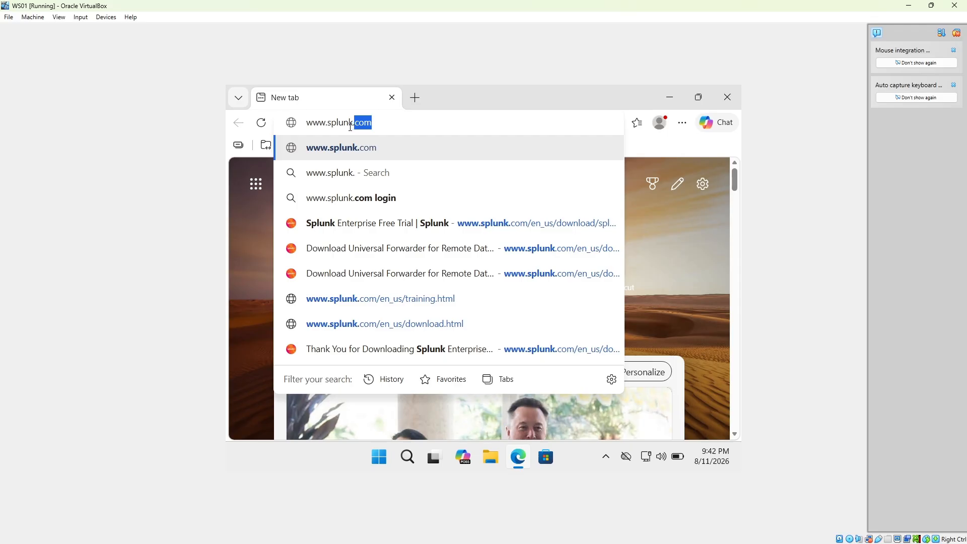
type(".com")
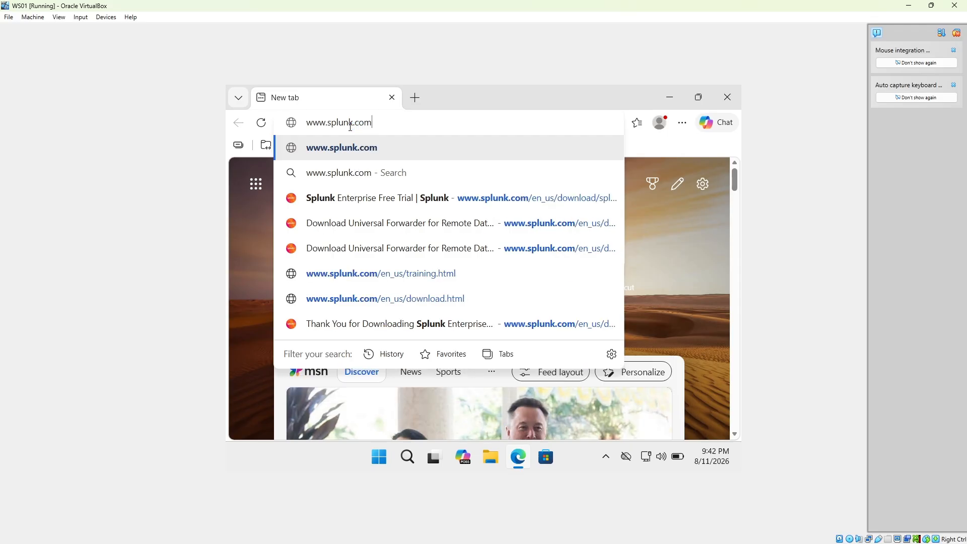
type("/en")
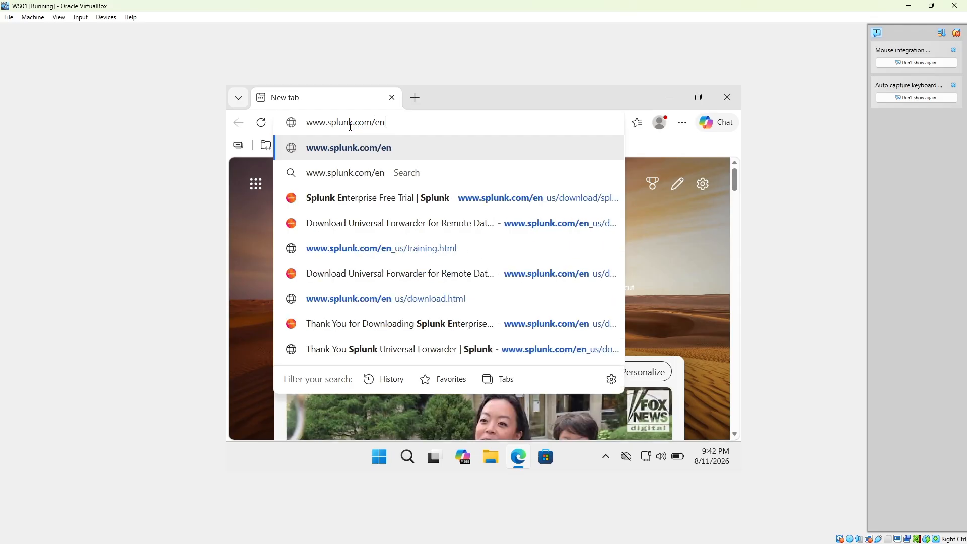
type("_us")
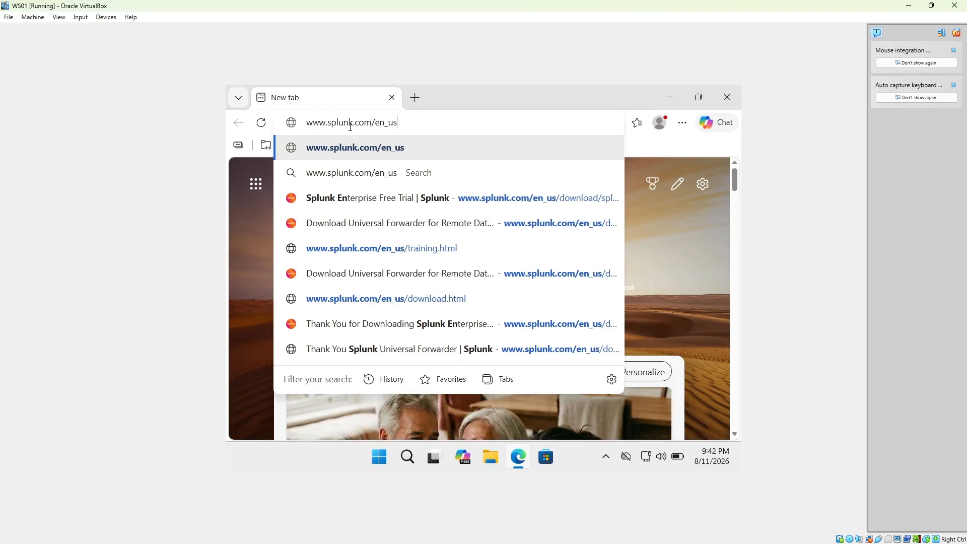
type("/")
type("downlo")
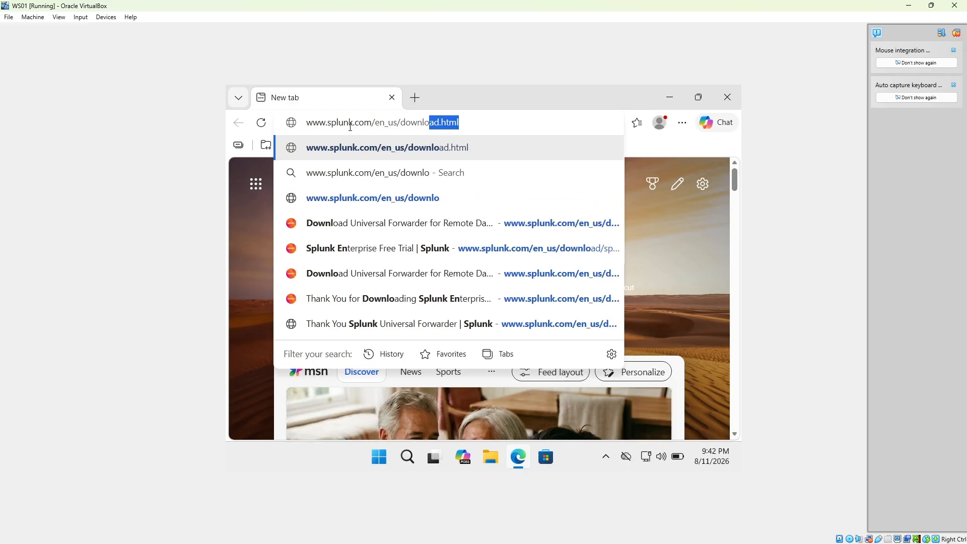
type("ad/")
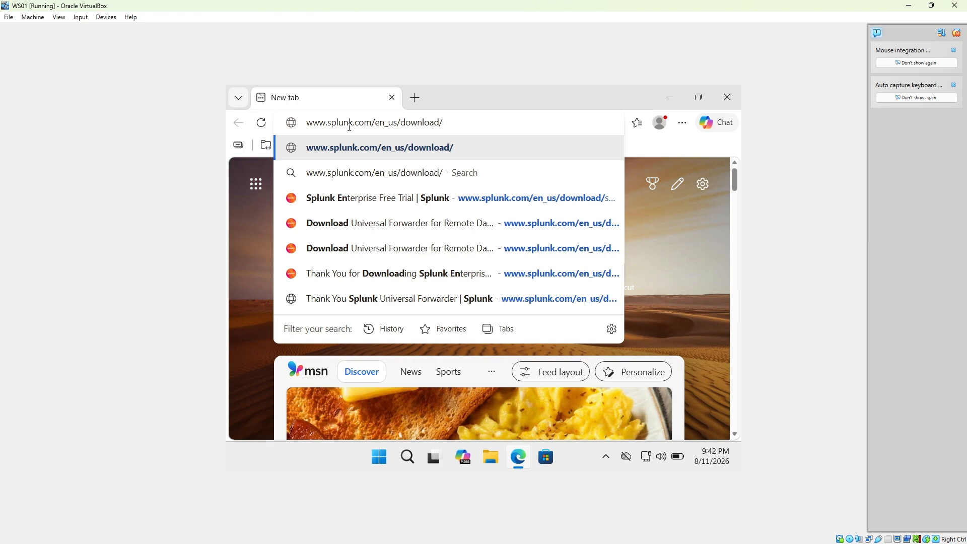
type("splunk")
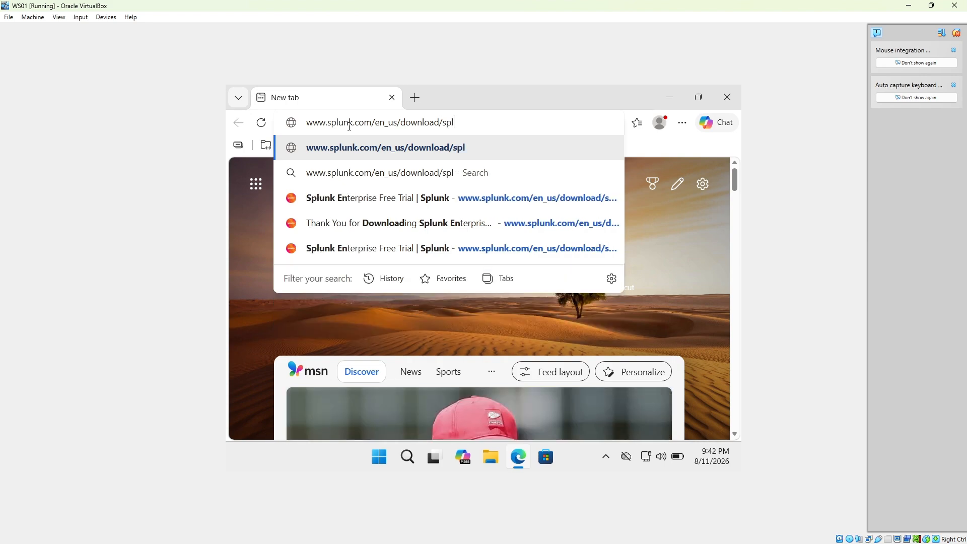
type("-enterp")
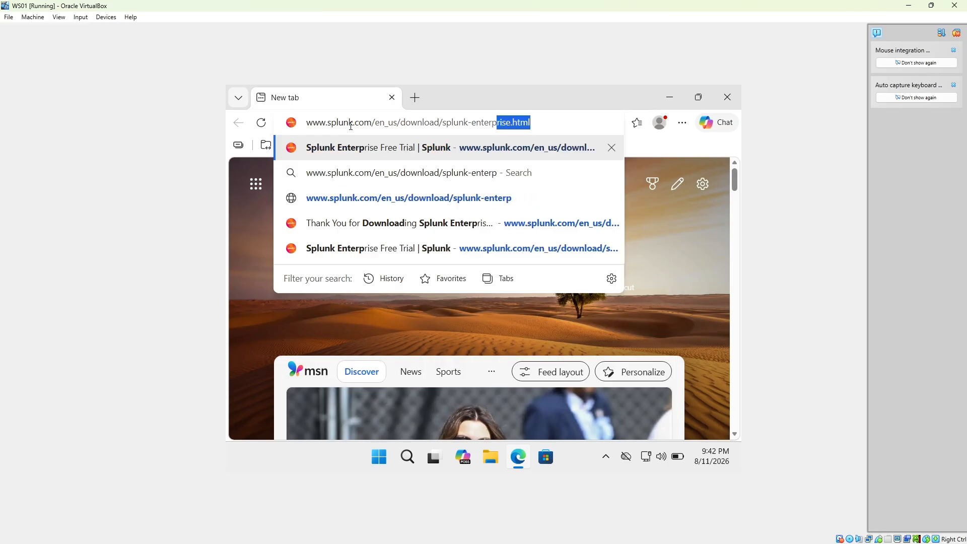
key("End")
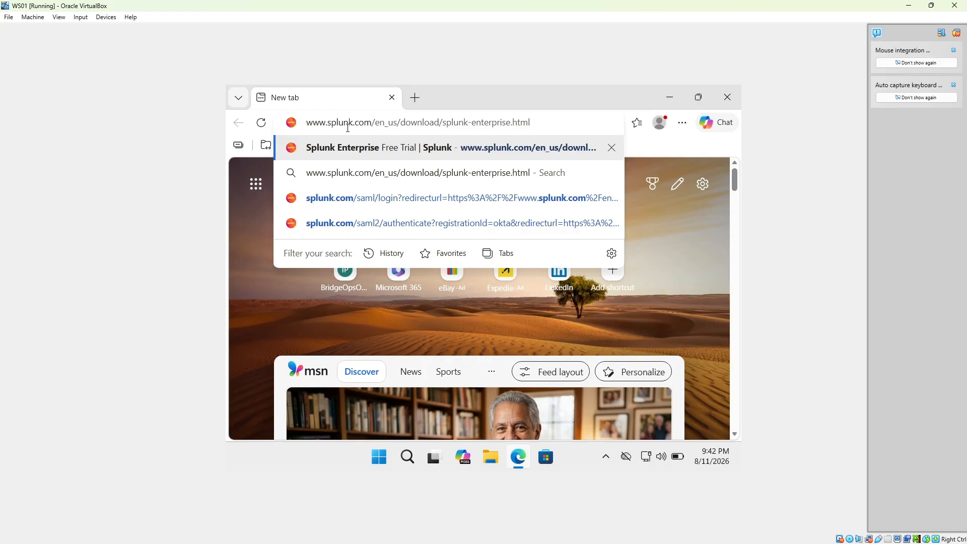
key("Return")
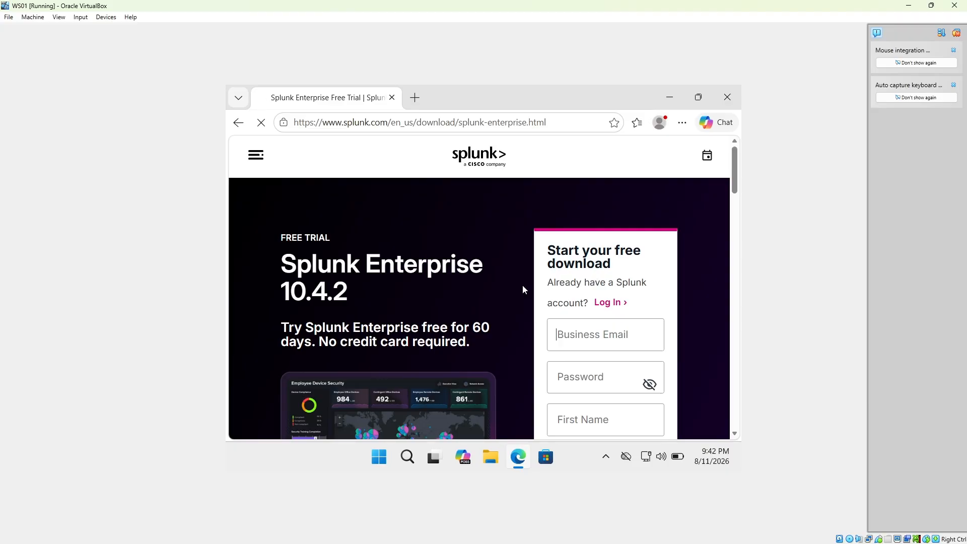
Download the 64-bit Windows .msi Splunk Enterprise installer.
scroll(524, 287, "down", 3)
scroll(522, 288, "up", 1)
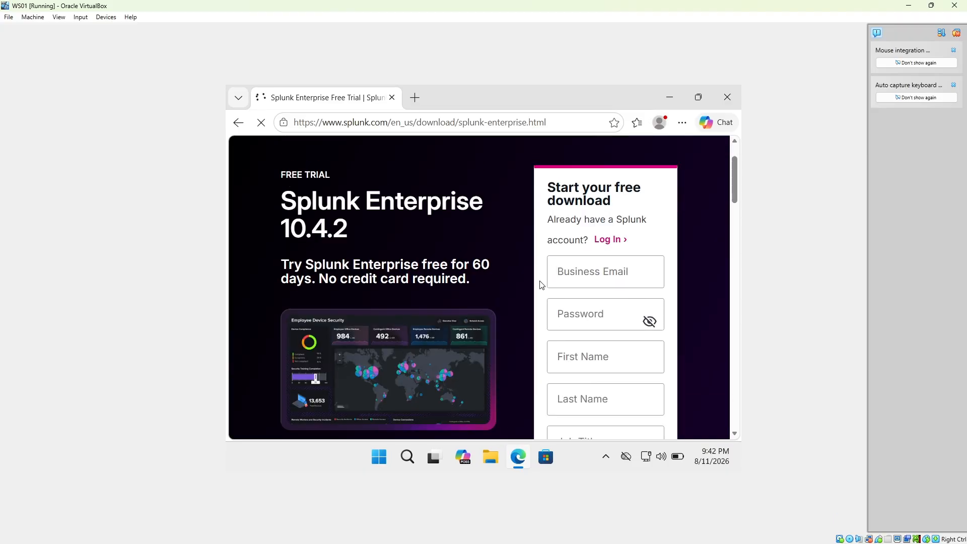
scroll(520, 265, "up", 1)
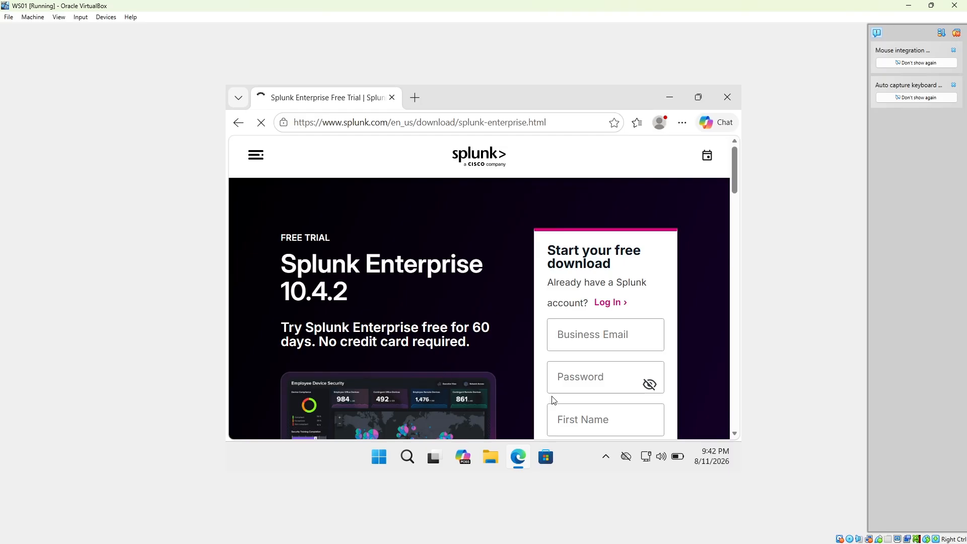
scroll(587, 362, "down", 3)
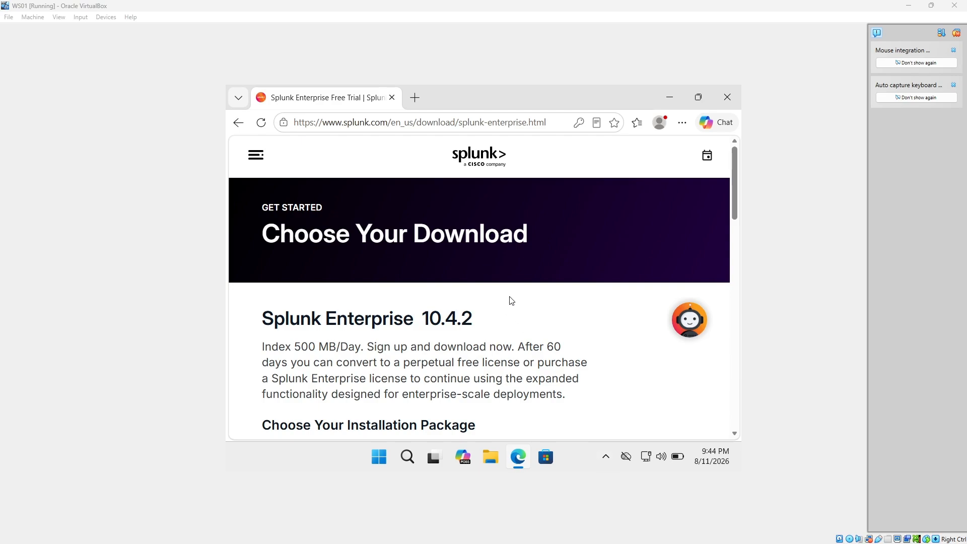
scroll(510, 300, "down", 4)
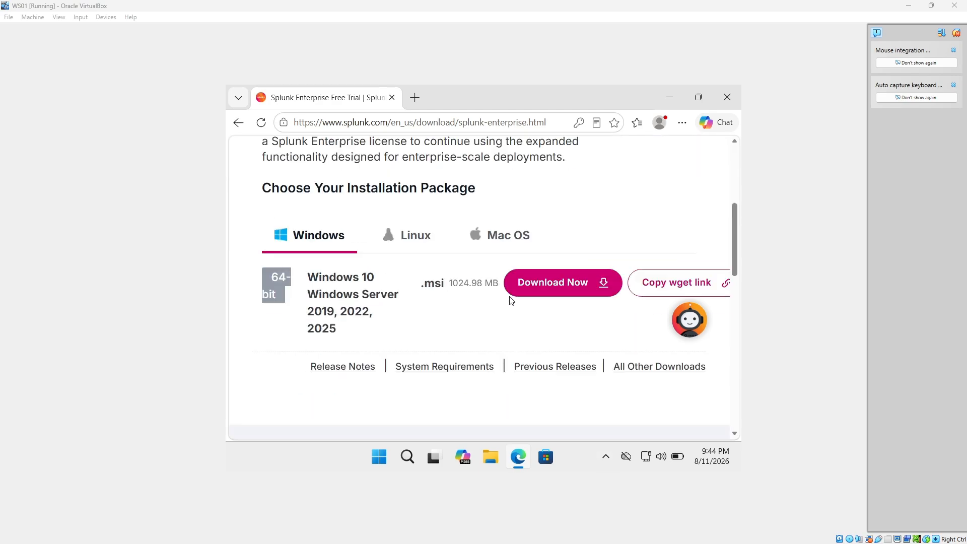
left_click(561, 271)
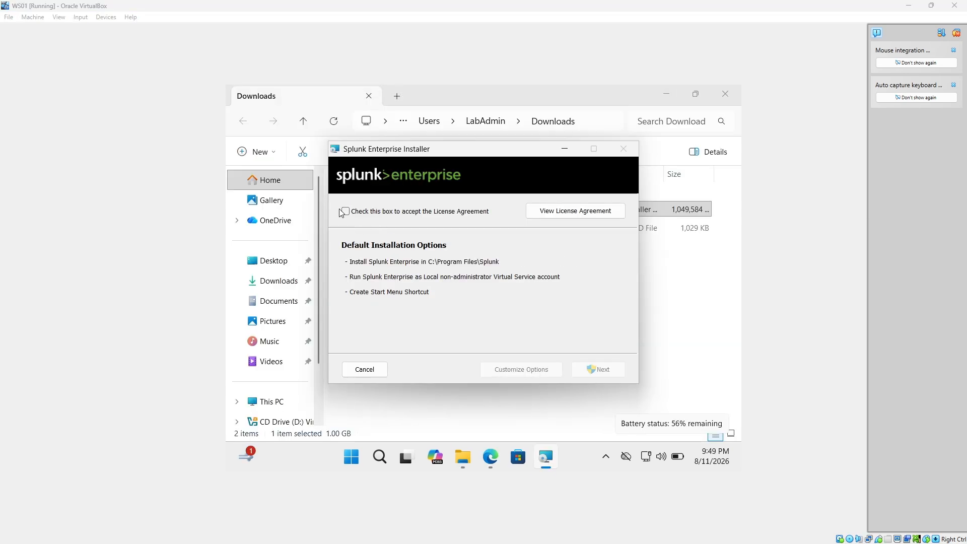
Accept the license, set administrator username 'admin' with a confirmed password, and continue.
left_click(345, 213)
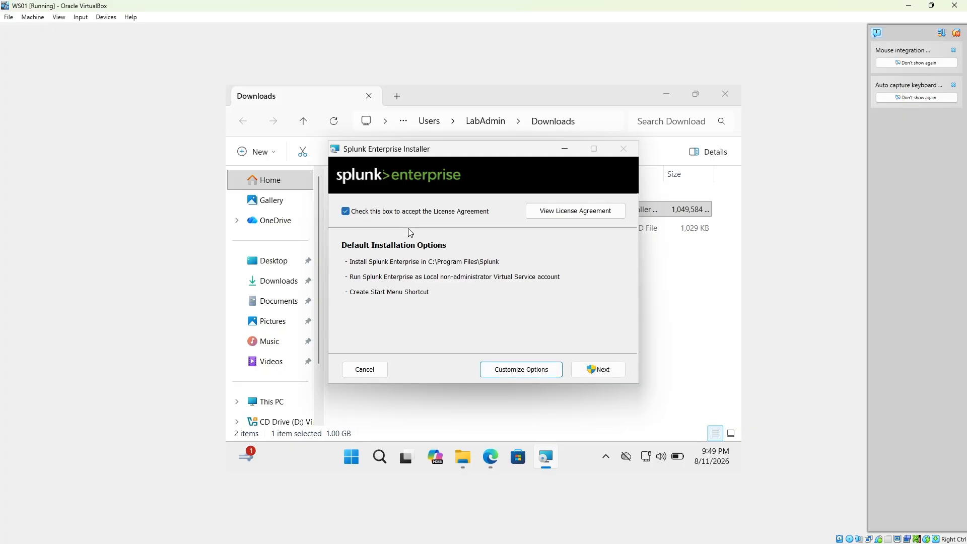
left_click(595, 369)
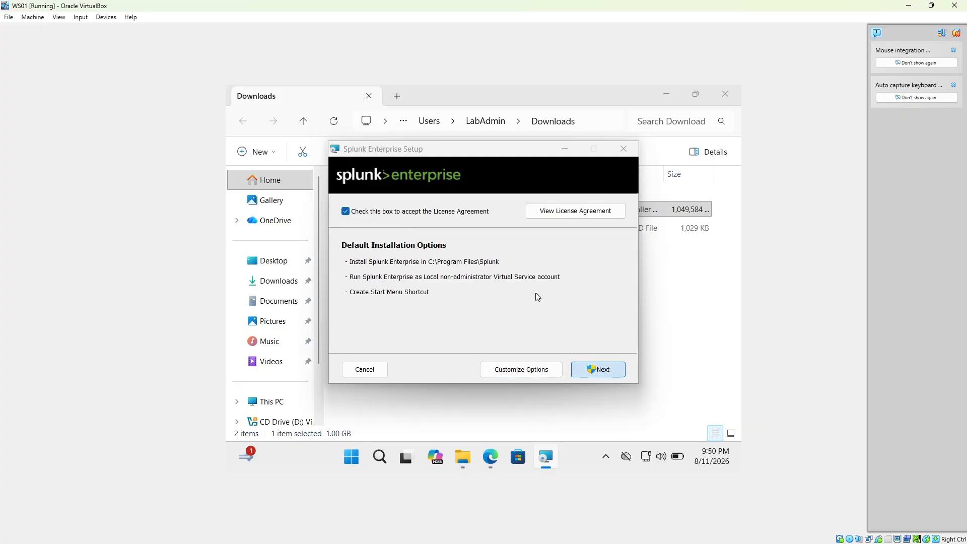
left_click(447, 260)
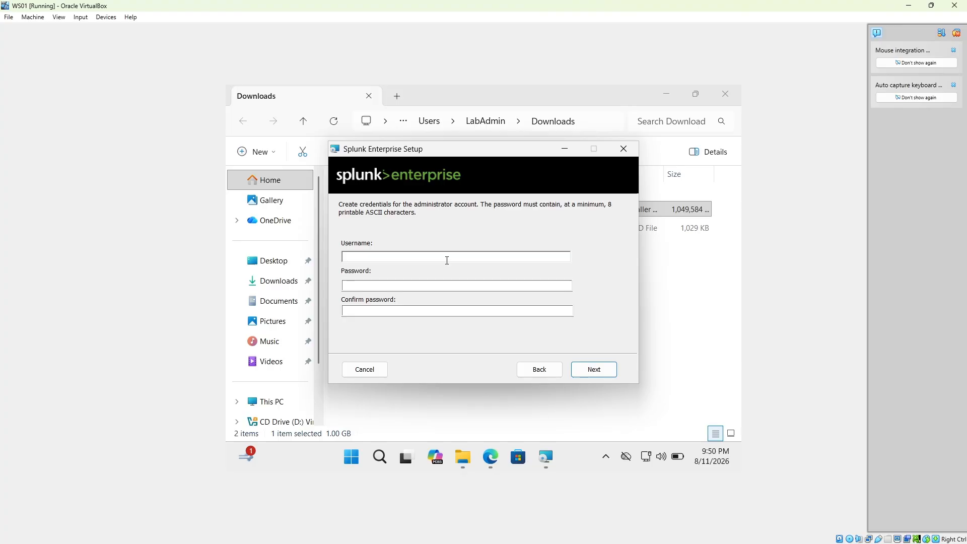
left_click(447, 260)
type("admin")
key("Tab")
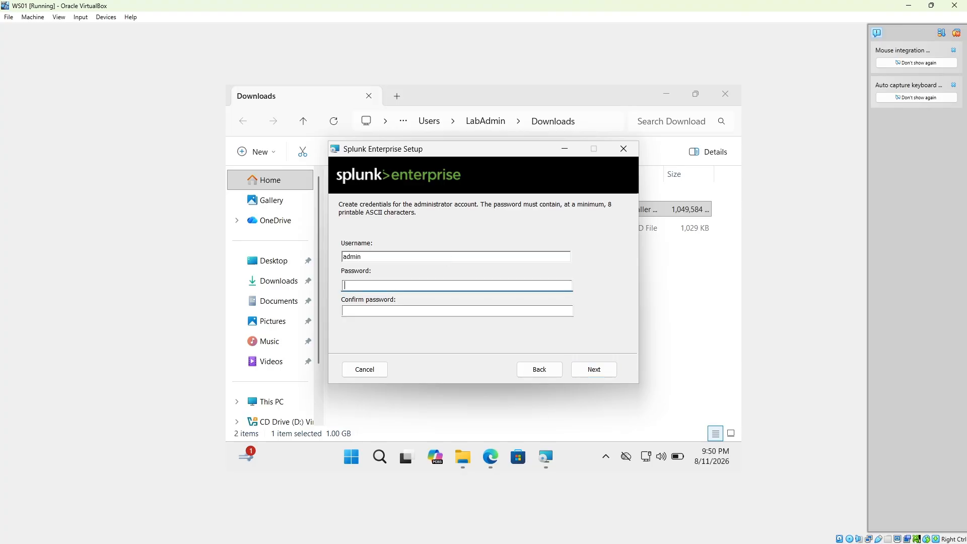
type("••••••••")
key("Tab")
type("••••••")
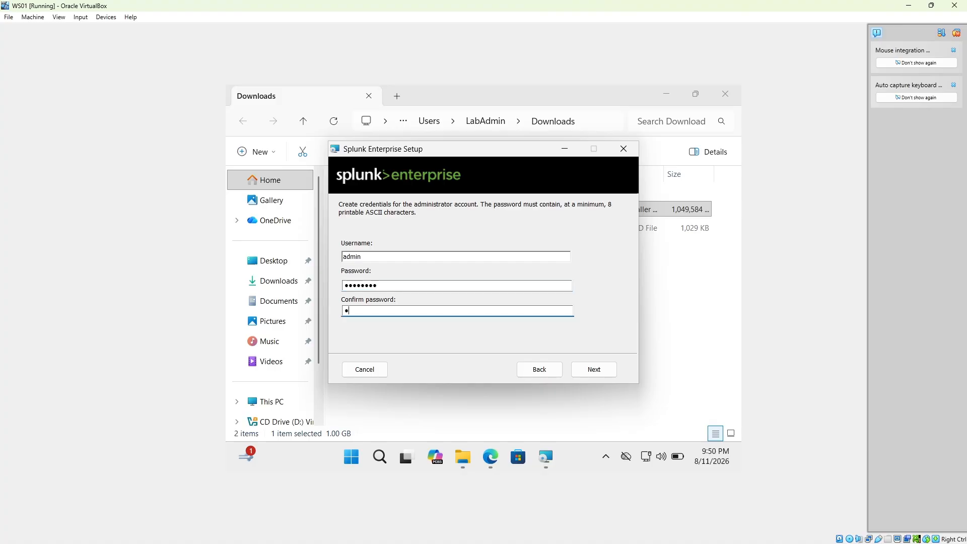
type("••")
left_click(591, 374)
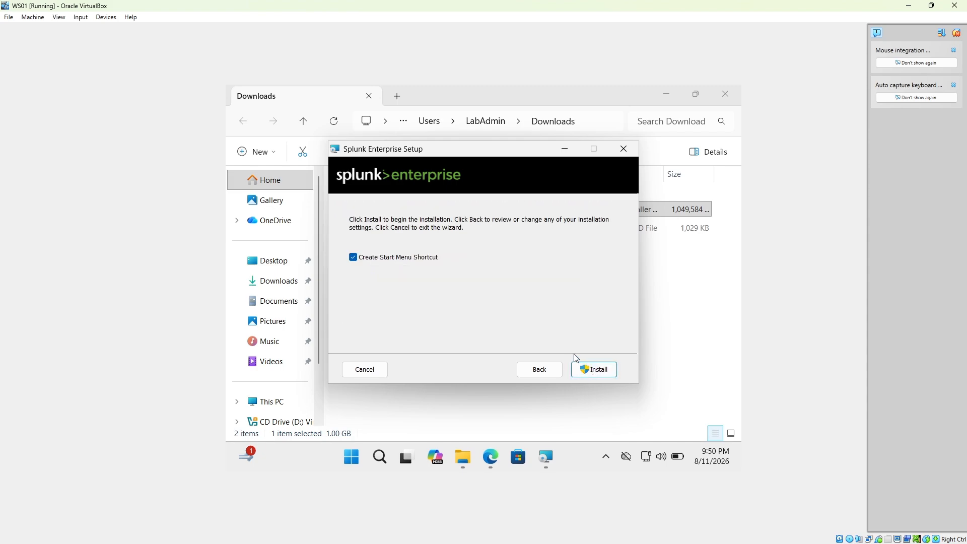
Install Splunk Enterprise, approve the UAC prompt, and finish with browser launch enabled.
left_click(592, 369)
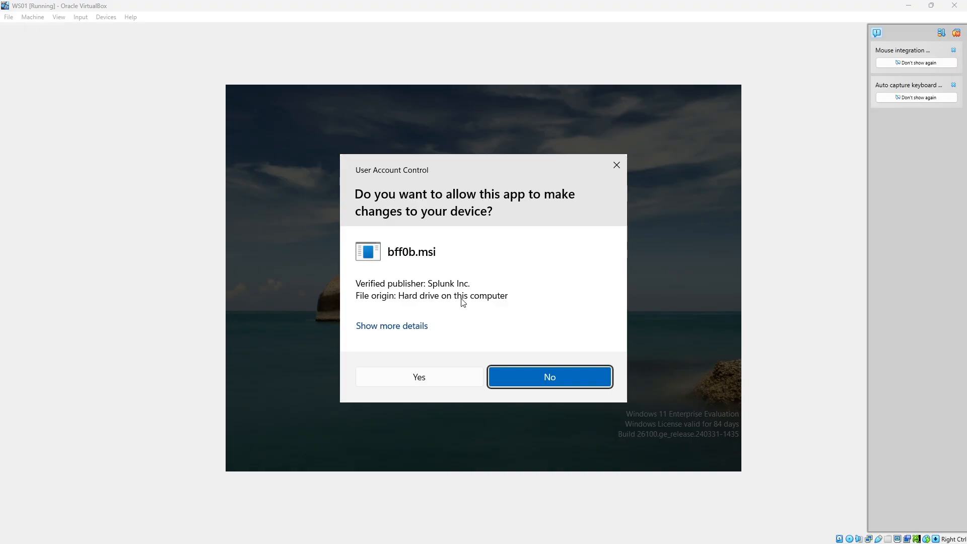
left_click(421, 377)
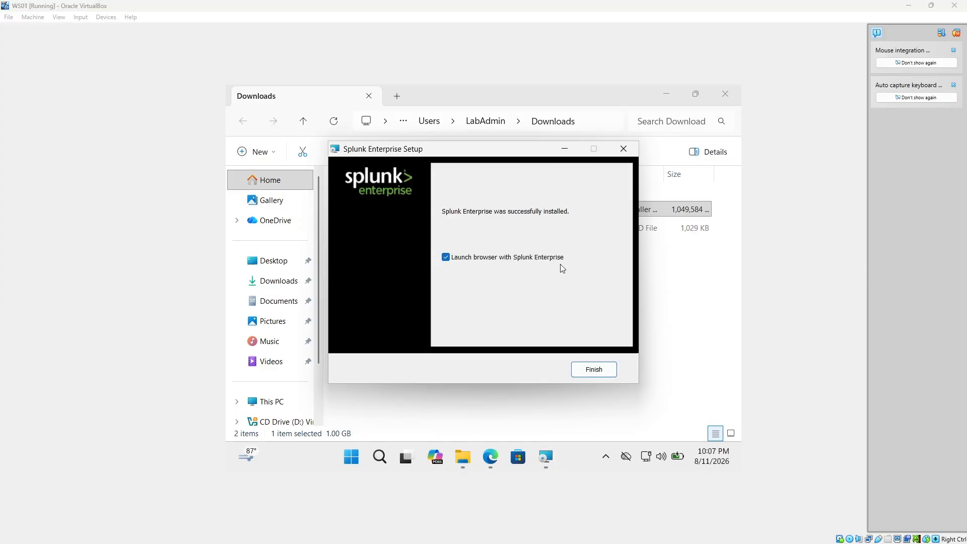
left_click(595, 368)
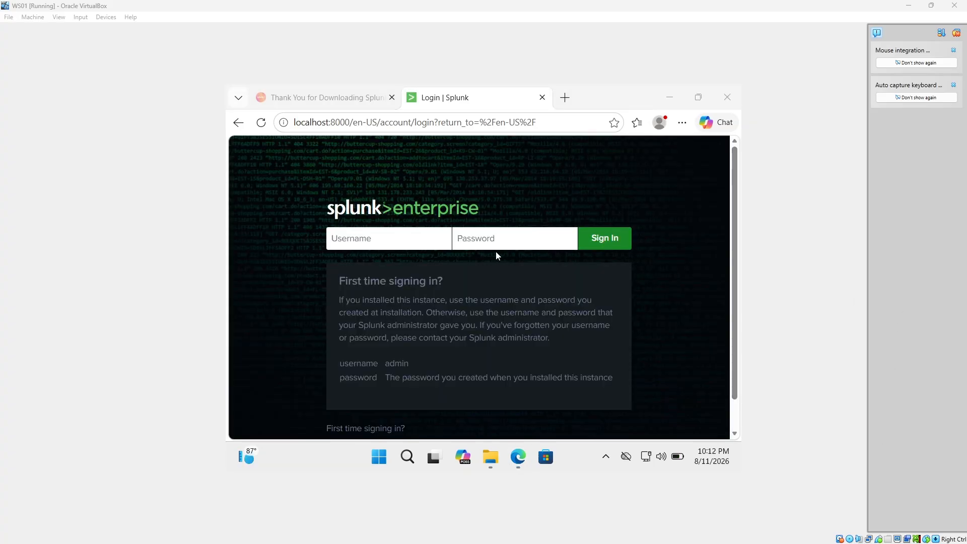
Sign in to Splunk as admin with the account password and dismiss the usage-data notice.
left_click(393, 242)
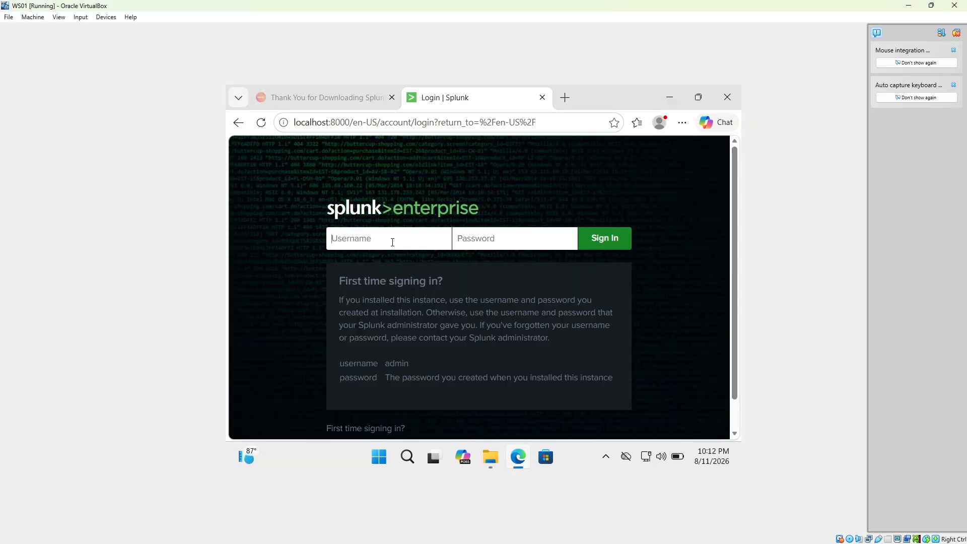
type("admin")
key("Tab")
type("********")
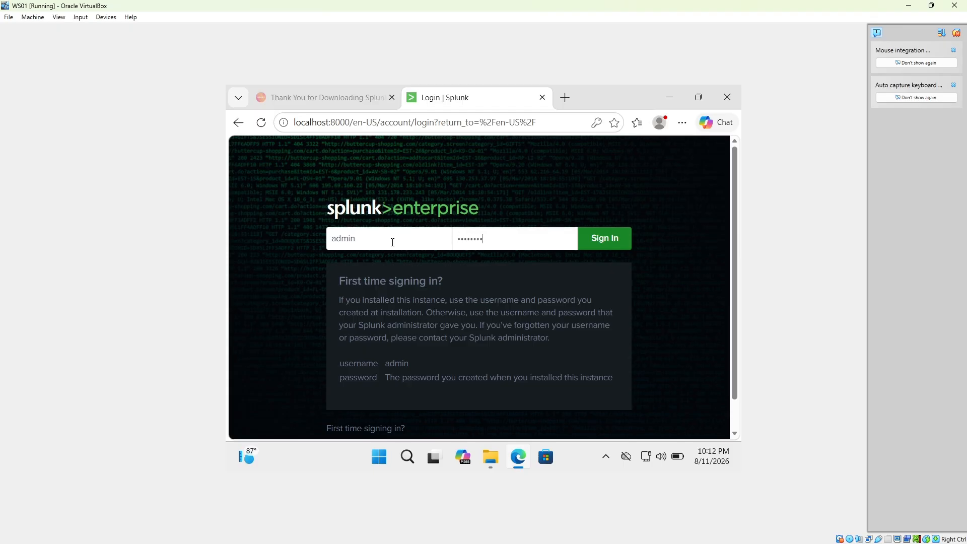
key("Return")
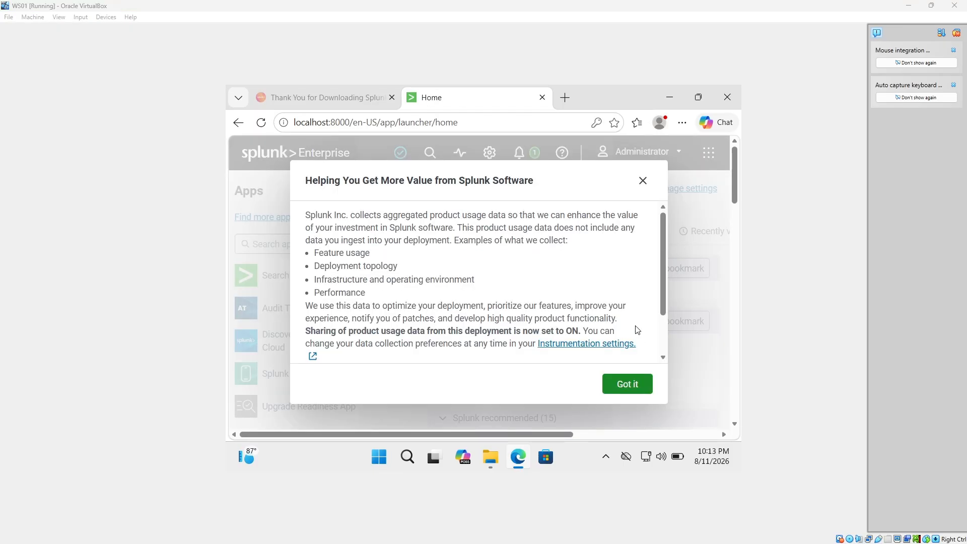
left_click(643, 187)
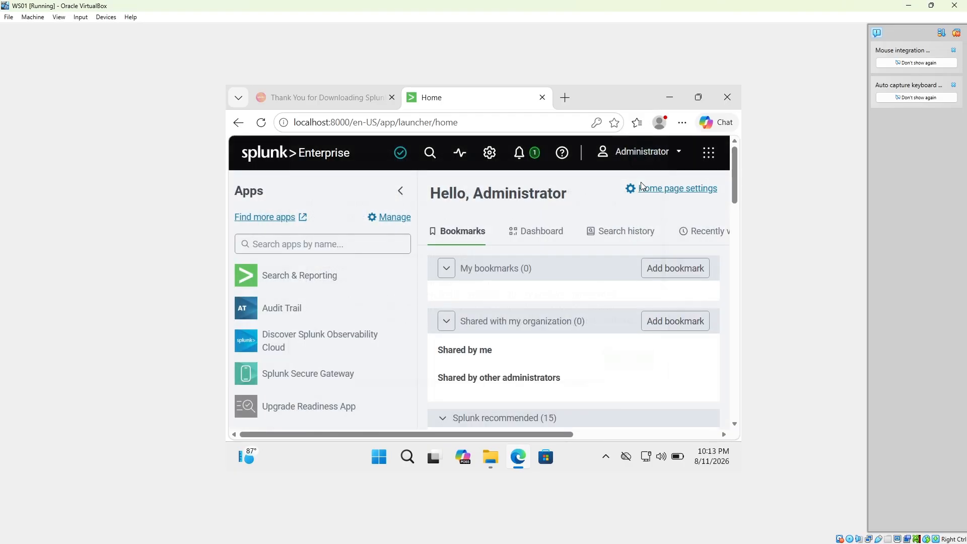
Set the administrator's time zone preference to (GMT-05:00) Central Time (US & Canada) and apply it.
left_click(674, 157)
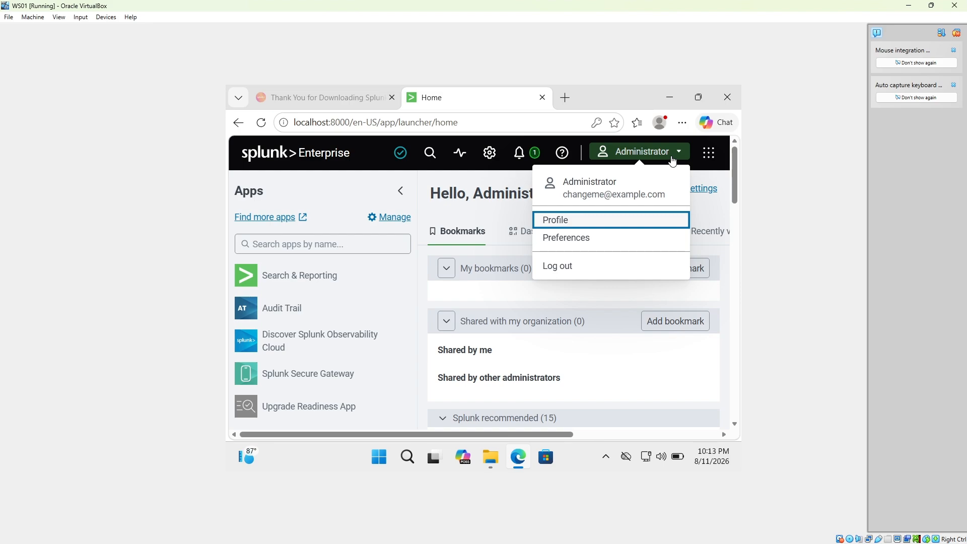
left_click(580, 240)
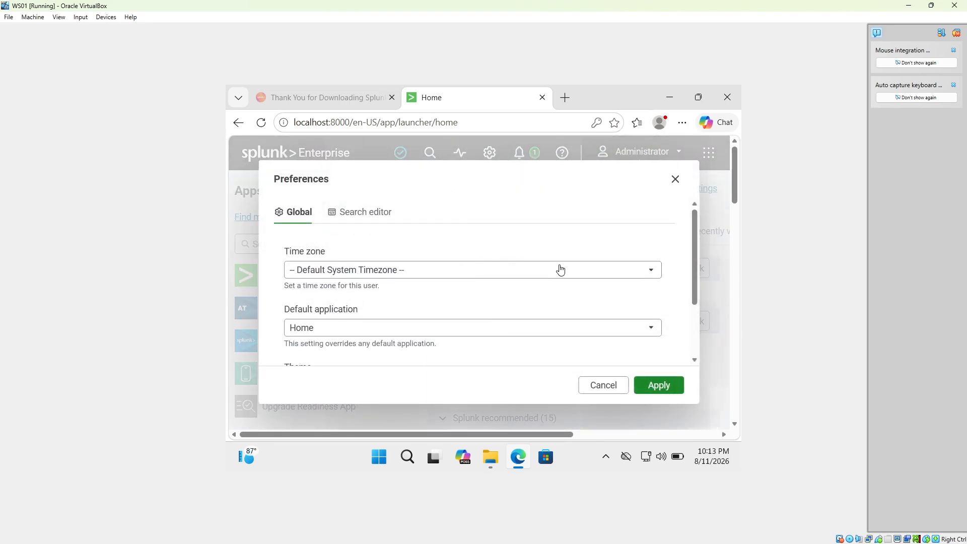
left_click(599, 269)
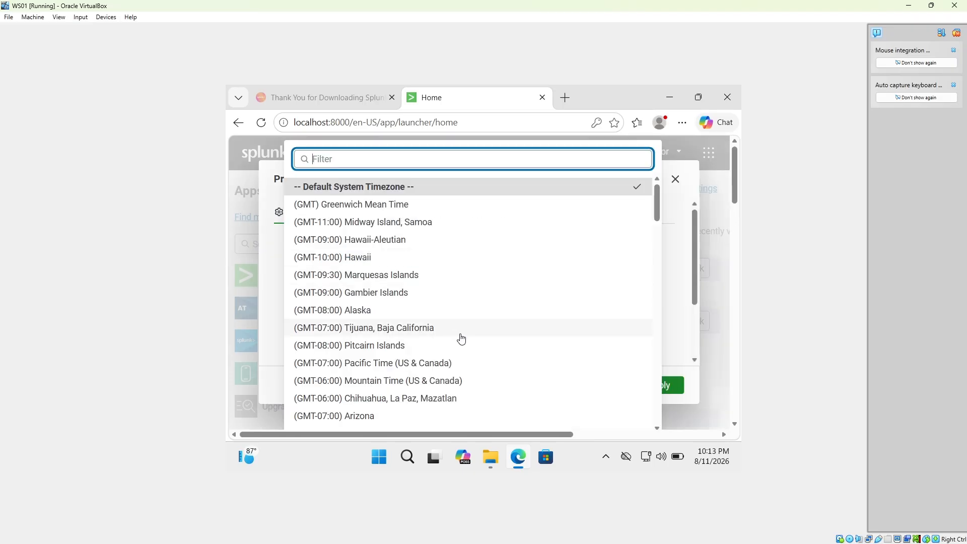
scroll(461, 338, "down", 3)
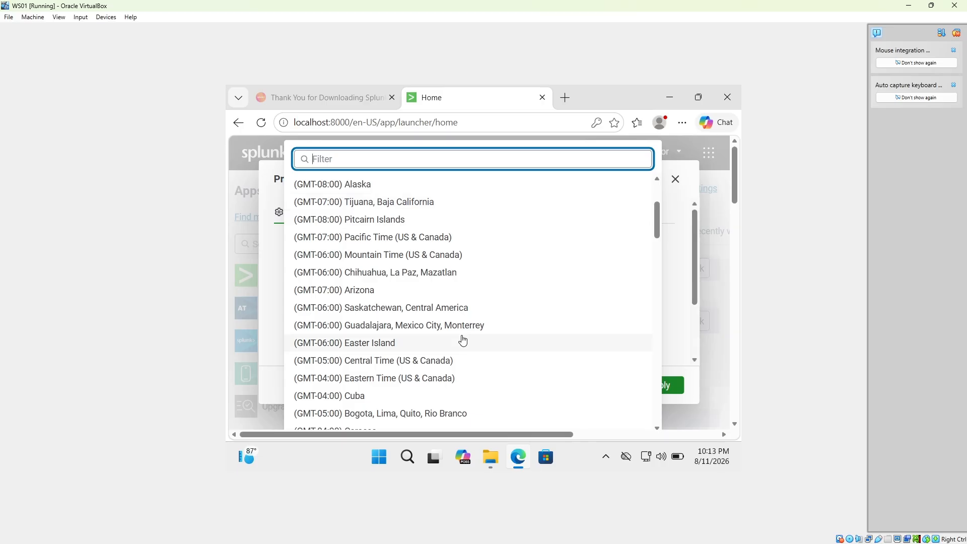
left_click(462, 362)
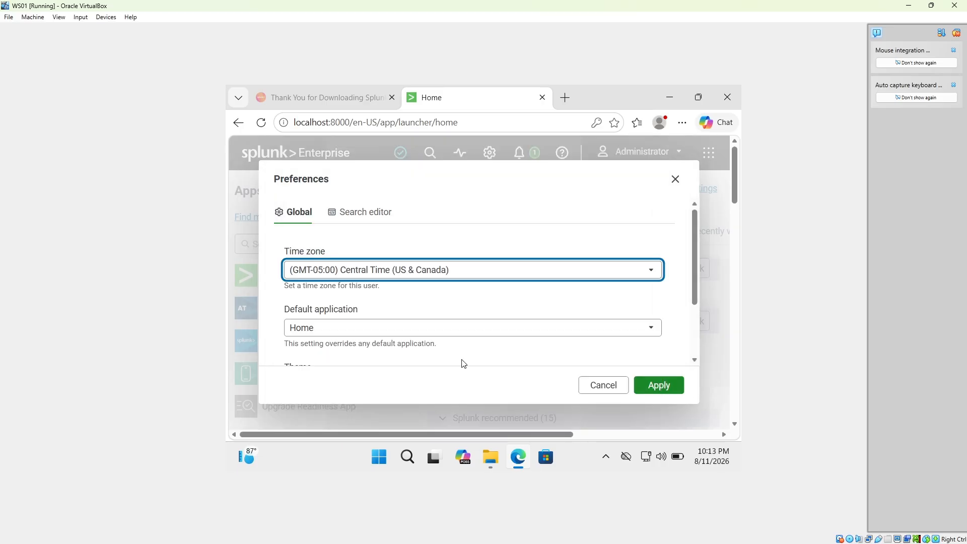
left_click(666, 390)
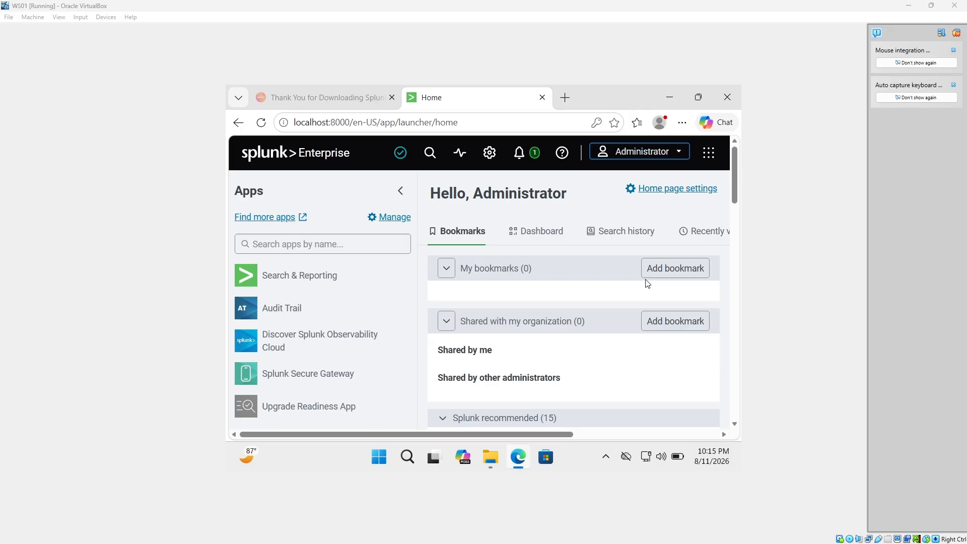
Go to Settings > Forwarding and receiving and open Configure receiving.
left_click(493, 157)
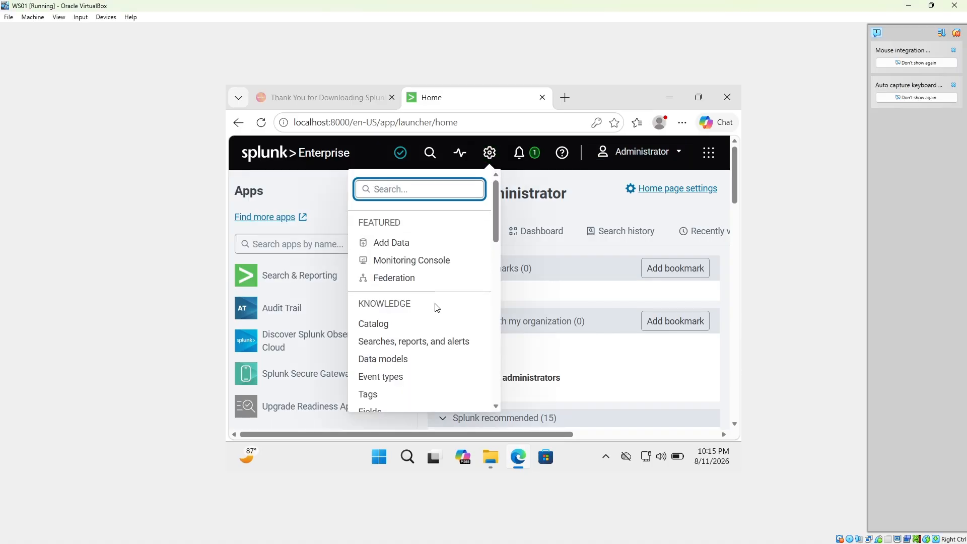
scroll(437, 308, "down", 10)
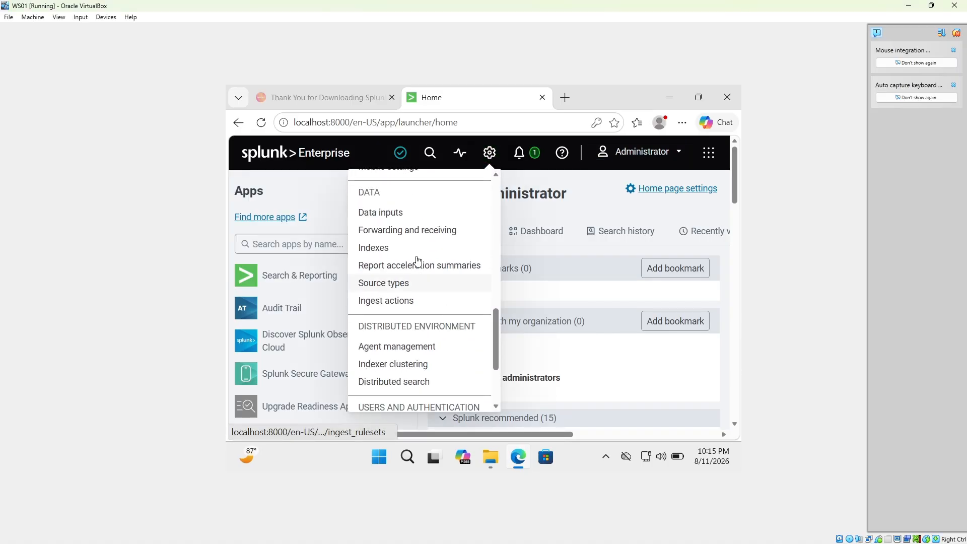
left_click(415, 234)
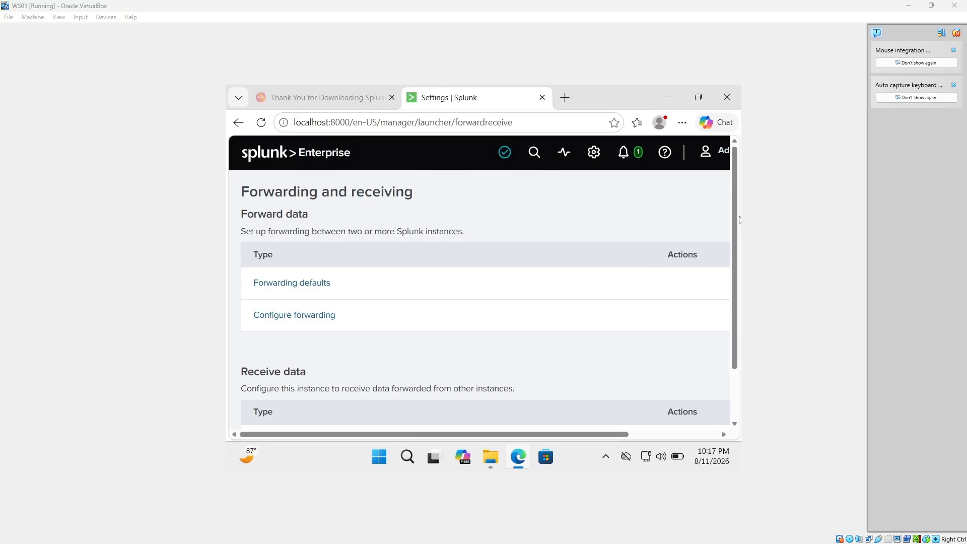
scroll(397, 300, "down", 2)
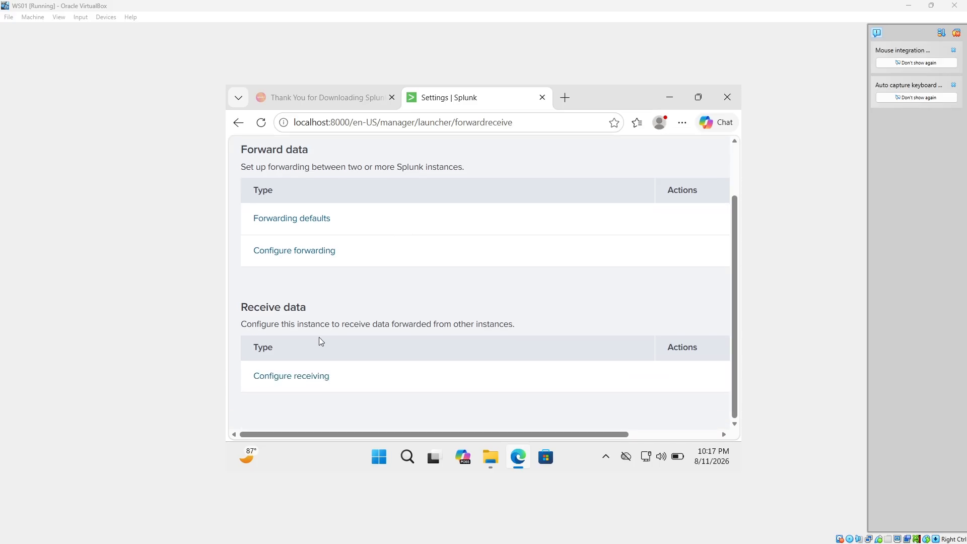
left_click(302, 381)
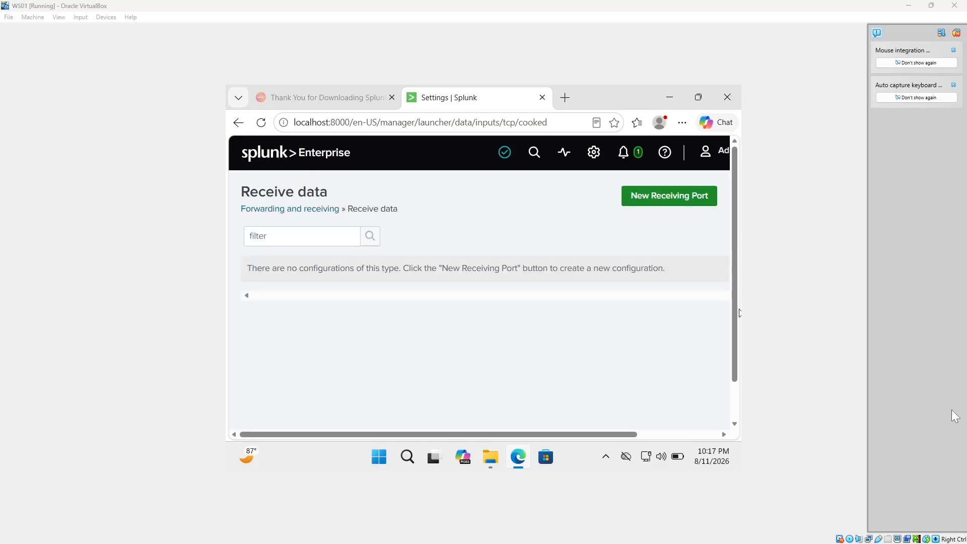
Add a new receiving port listening on 9997 and save it.
left_click(647, 201)
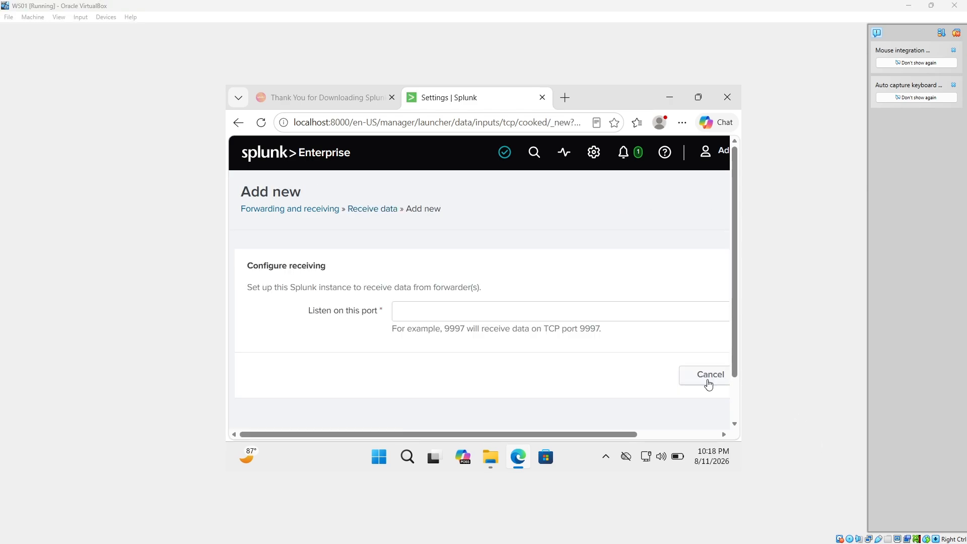
left_click(496, 305)
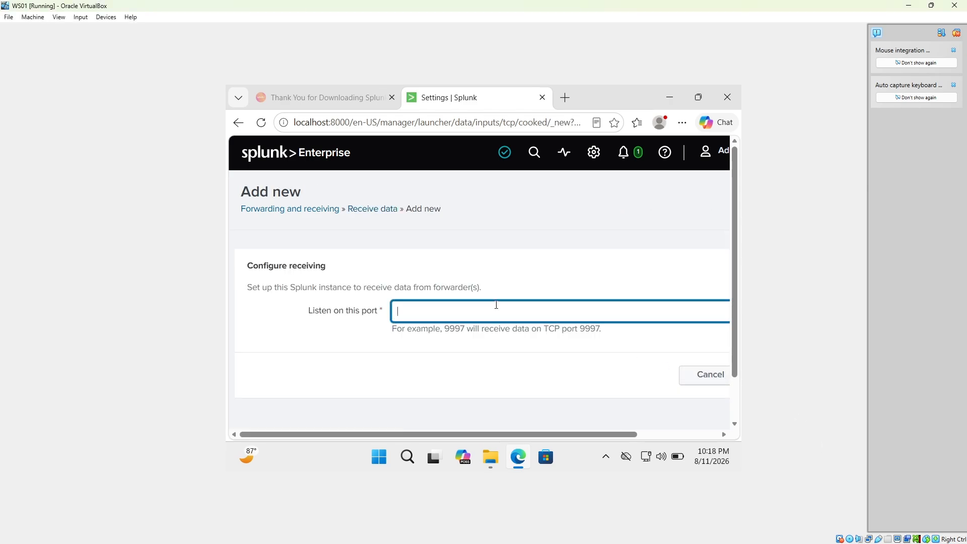
type("9997")
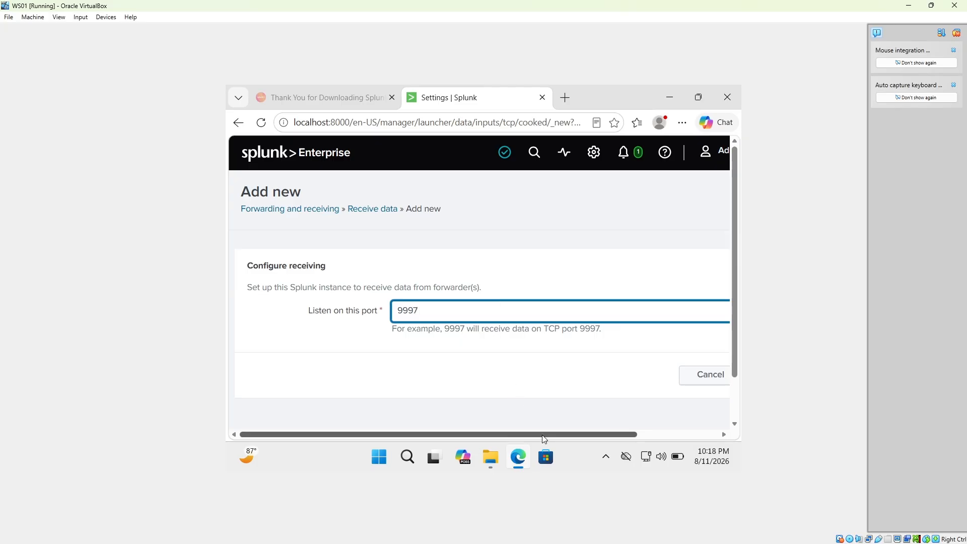
left_click_drag(558, 436, 638, 436)
left_click(680, 375)
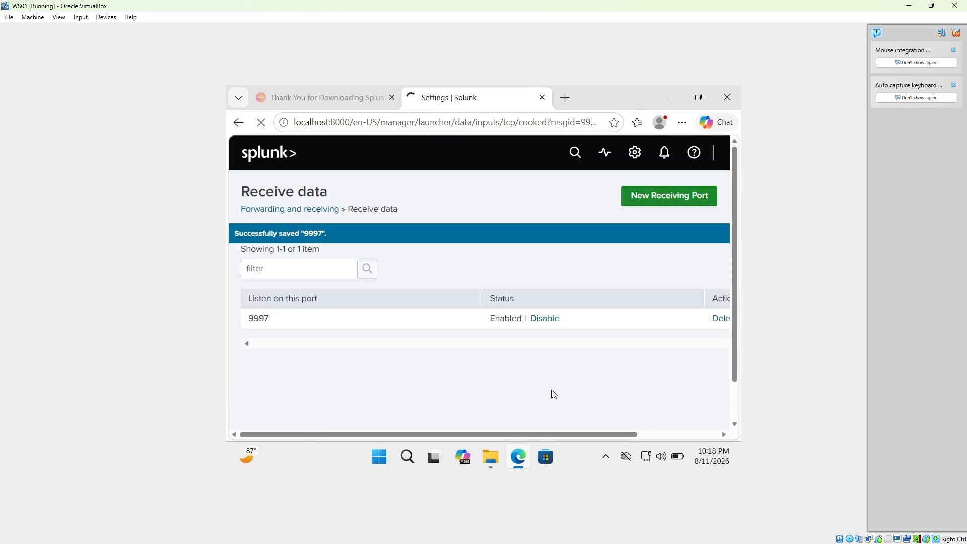
left_click_drag(552, 432, 509, 424)
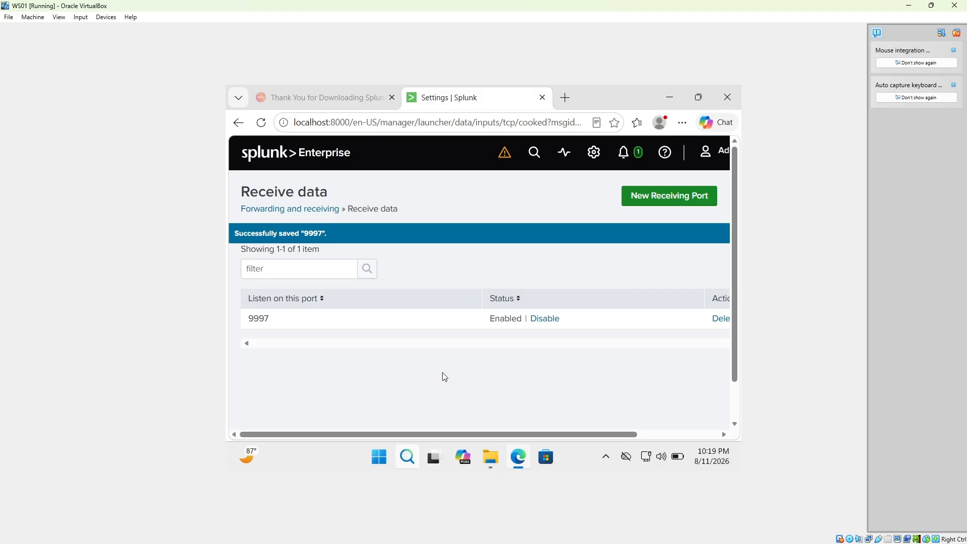
Search Windows for 'windows' to find Windows Defender Firewall with Advanced Security.
key("super+s")
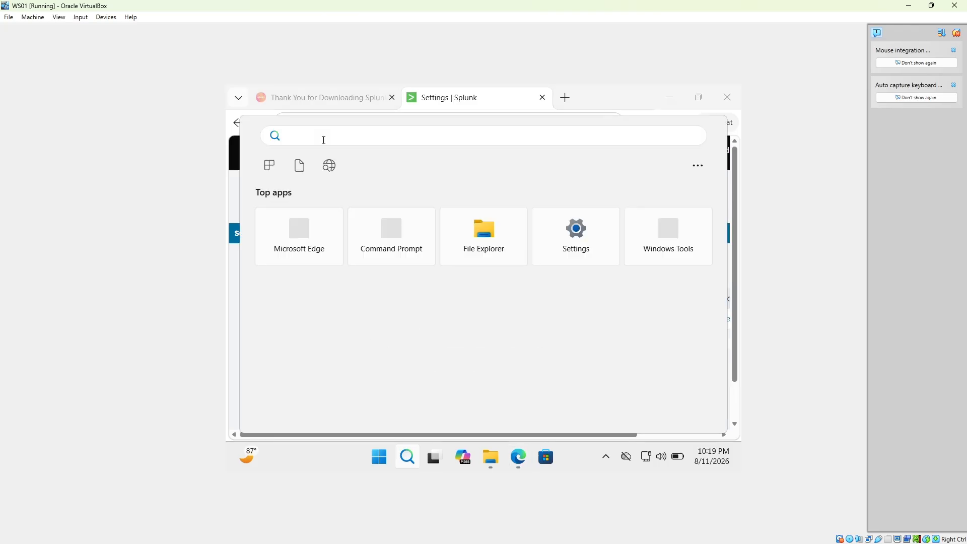
type("windows")
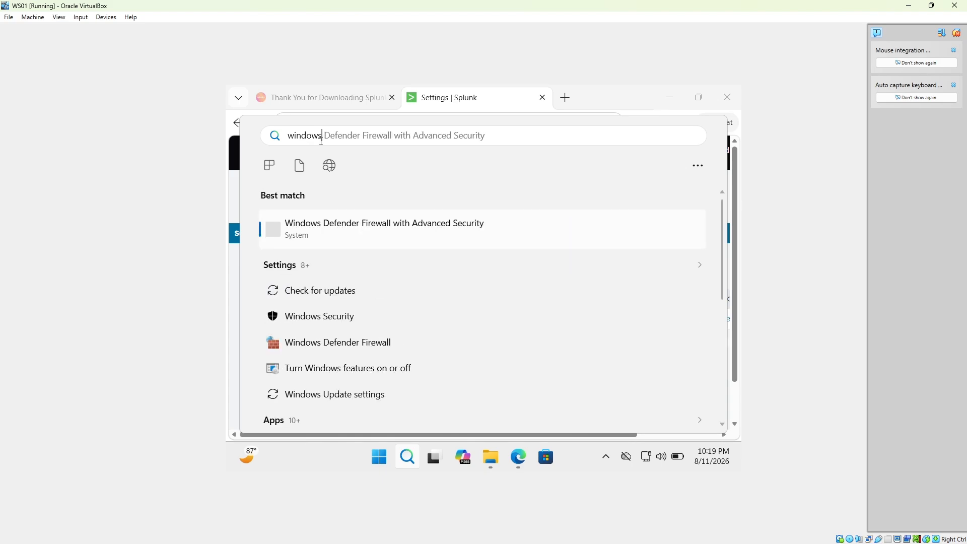
key("Down")
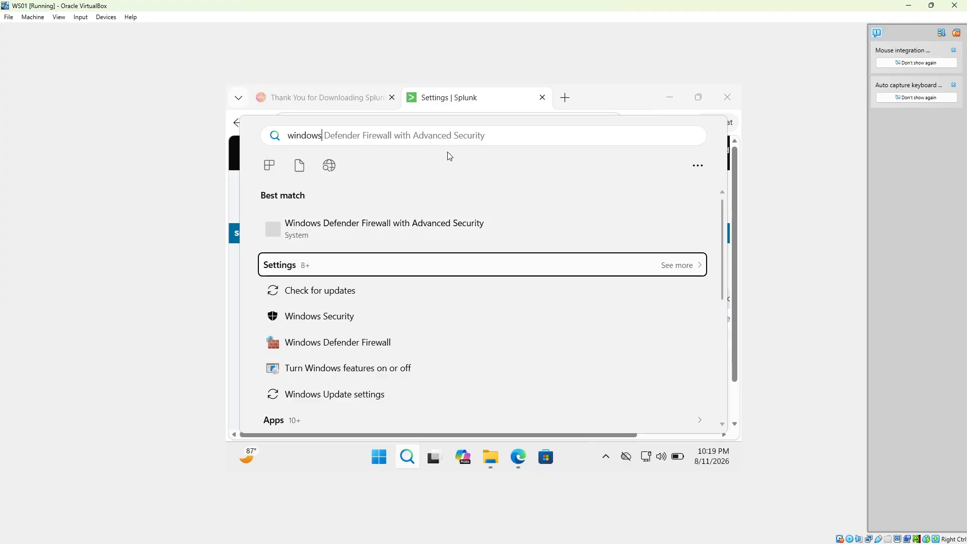
Start a new inbound Port rule in the firewall console for TCP local port 9997.
left_click(397, 236)
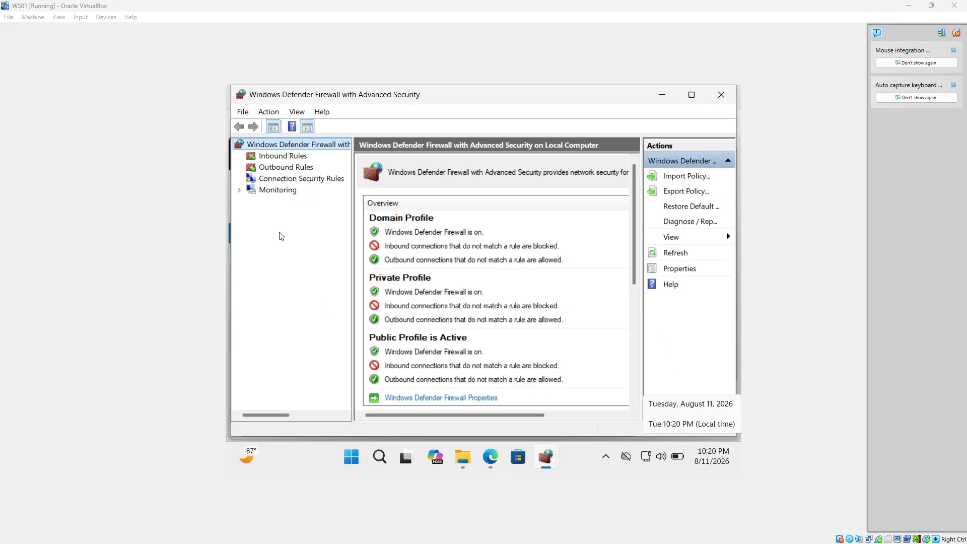
left_click(283, 157)
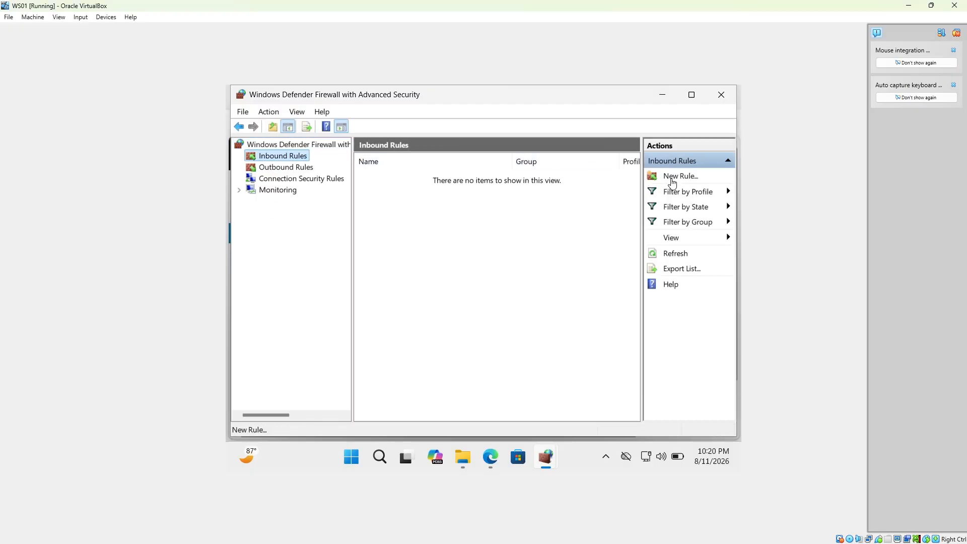
left_click(677, 177)
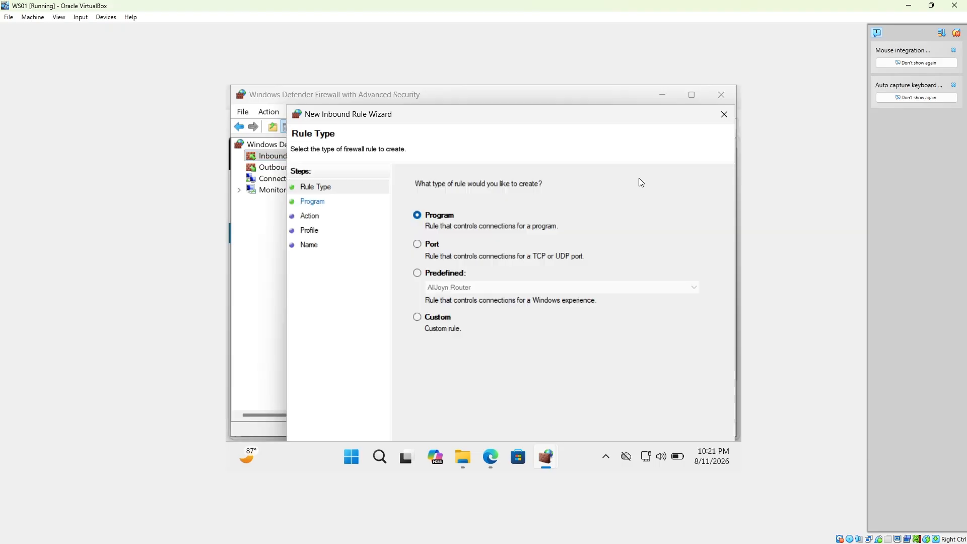
left_click(419, 247)
left_click_drag(556, 119, 531, 99)
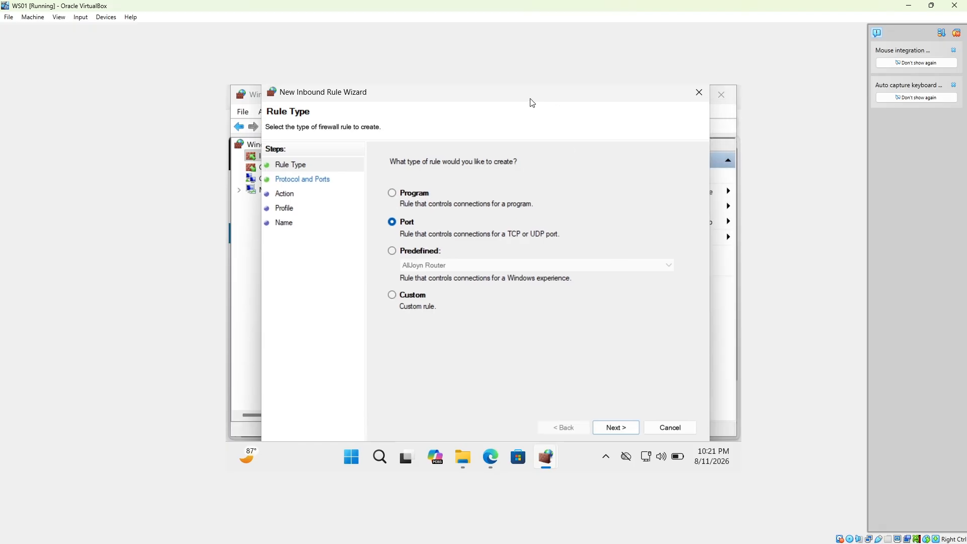
left_click(615, 431)
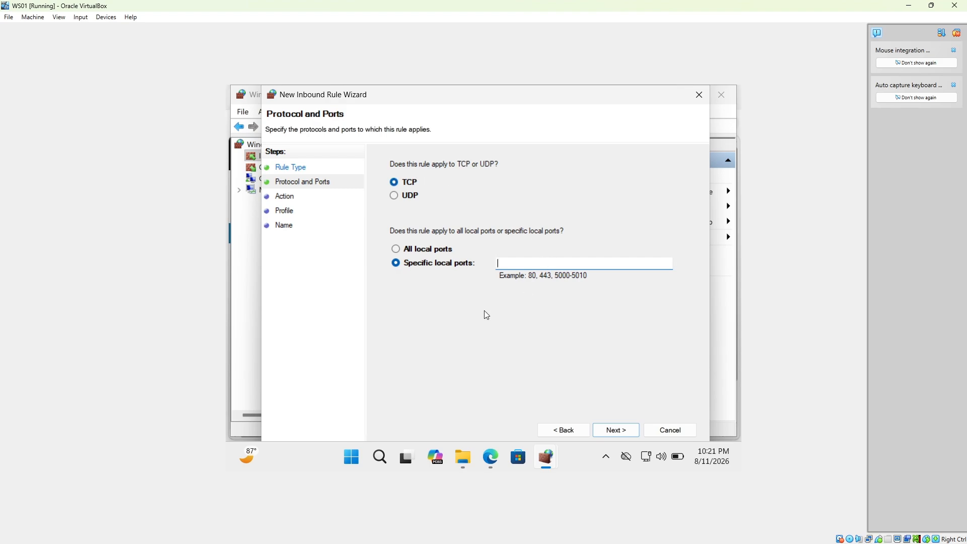
type("9997")
Allow the connection on all profiles and name the rule 'Splunk Forwarder - TCP 9997'.
left_click(619, 431)
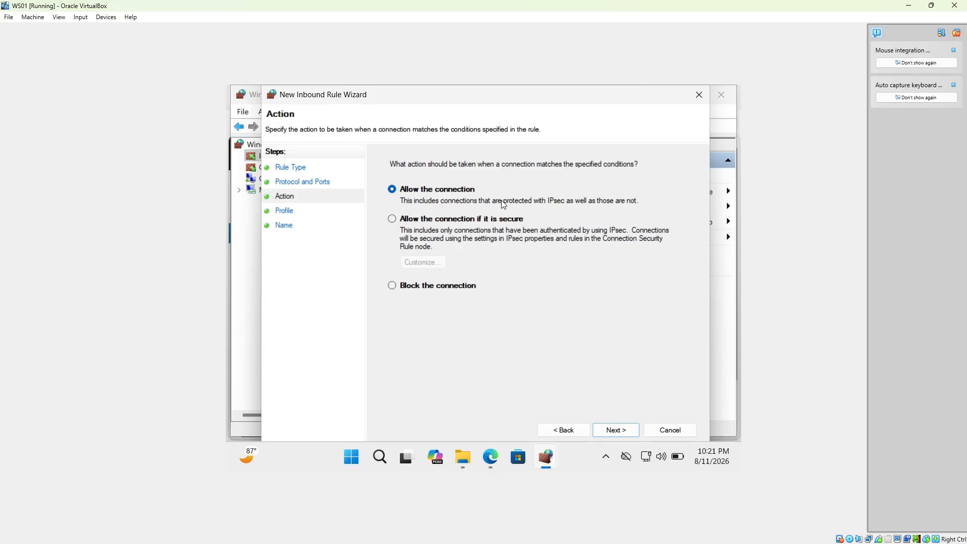
left_click(617, 431)
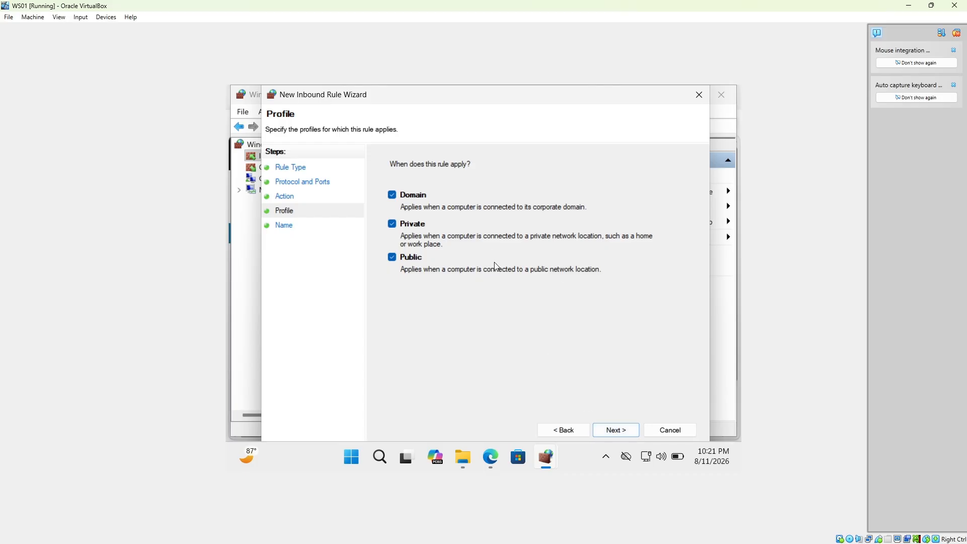
left_click(625, 431)
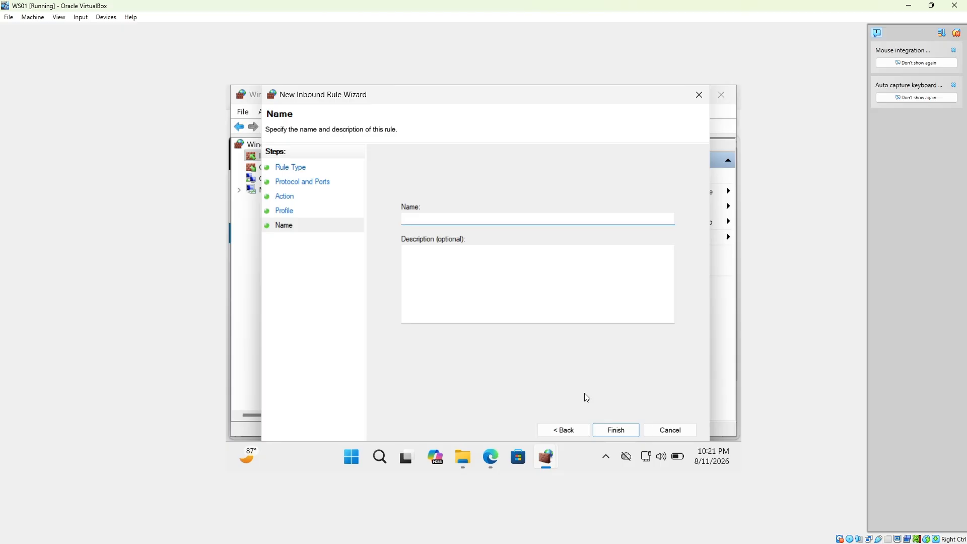
type("Splunk Forwarder - TCP 9997")
left_click(605, 431)
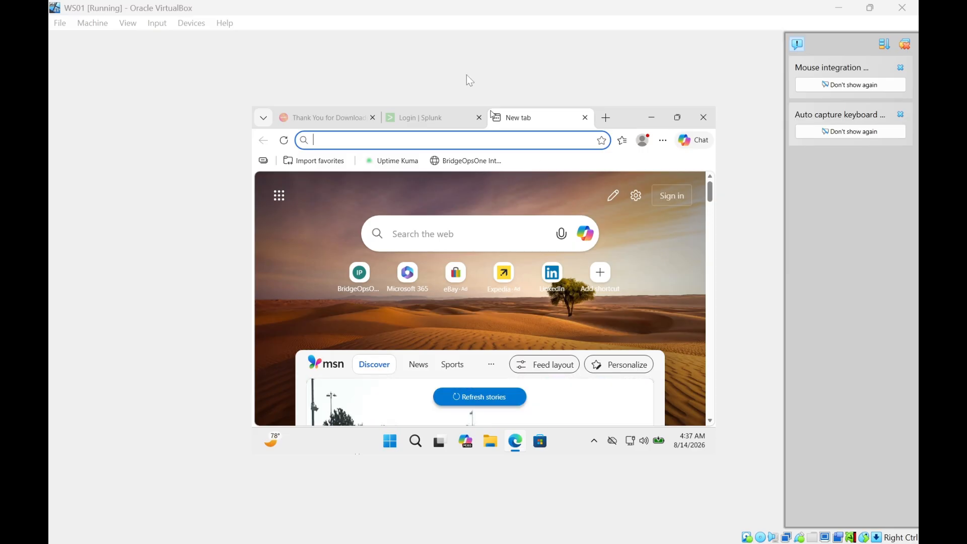
Browse to the splunk.com /download/universal-forwarder page in the new Edge tab.
left_click(440, 145)
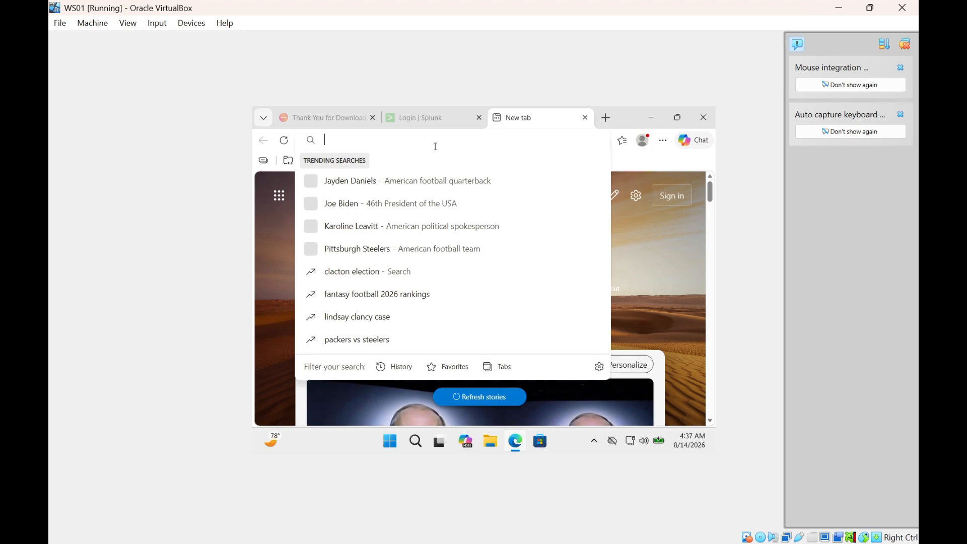
type("https:")
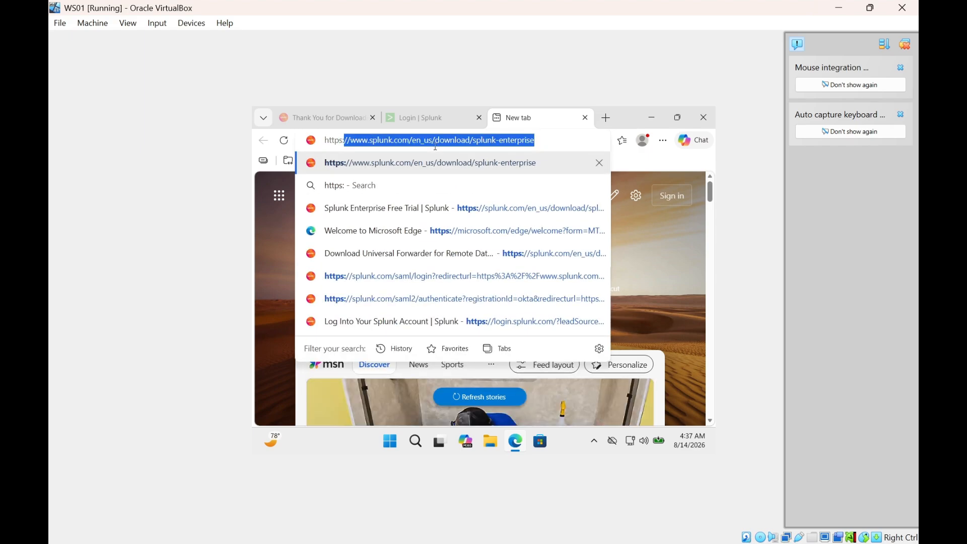
type("//")
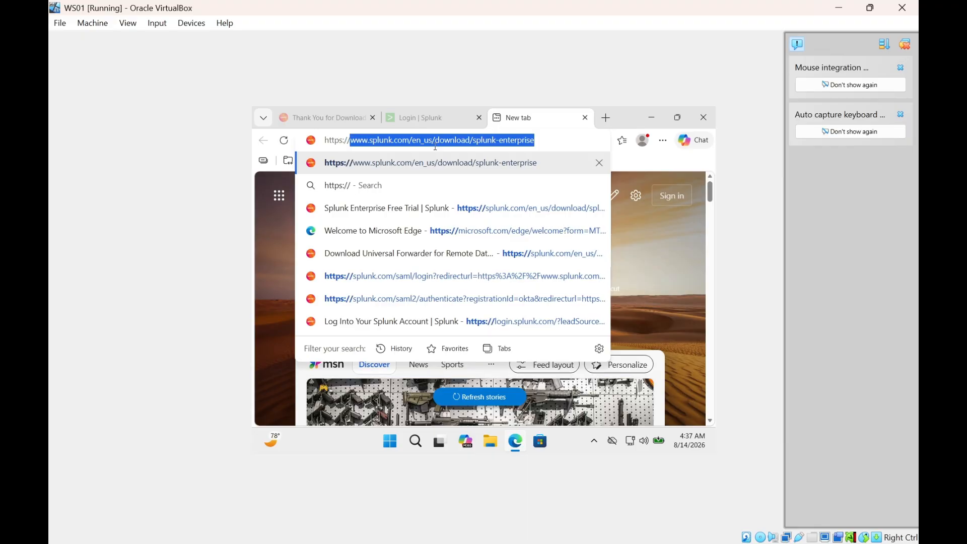
type("www.splu")
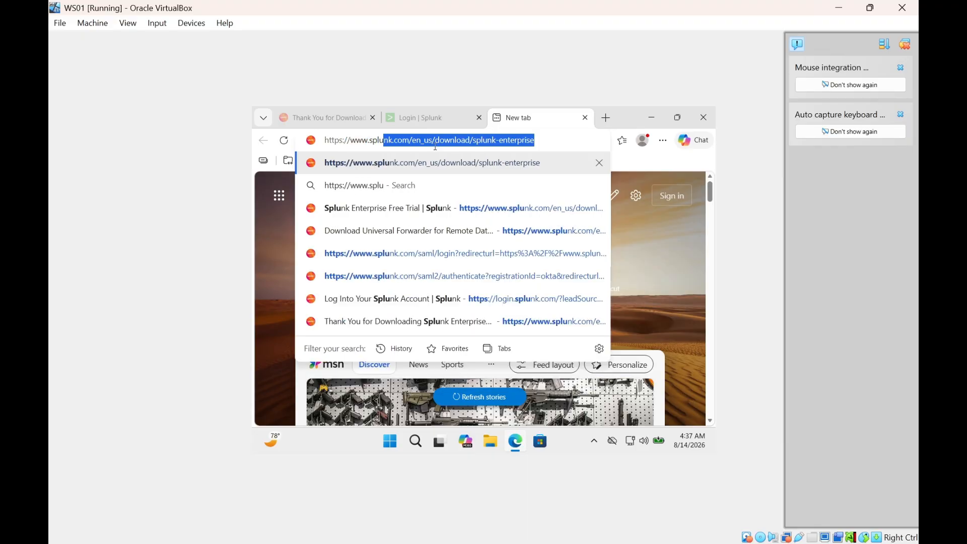
type("nk.com")
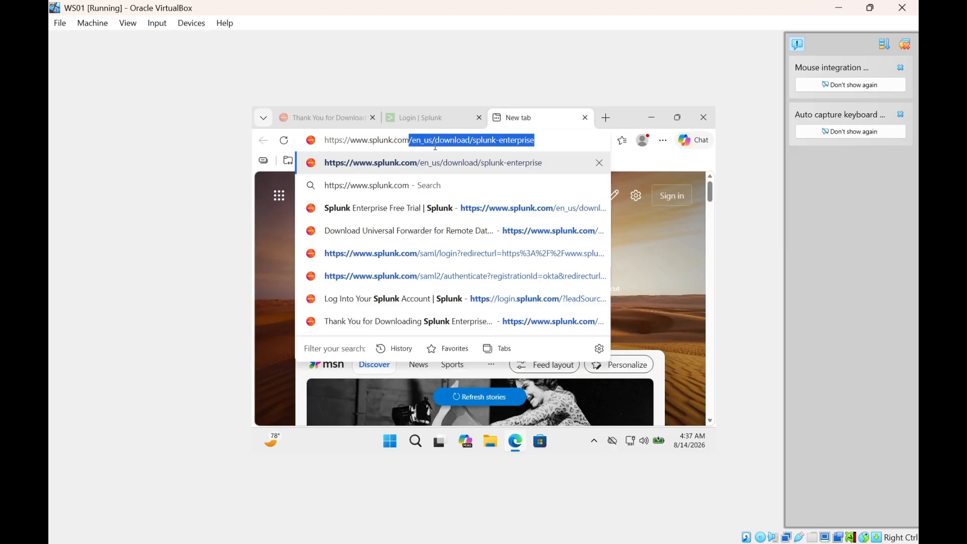
key("End")
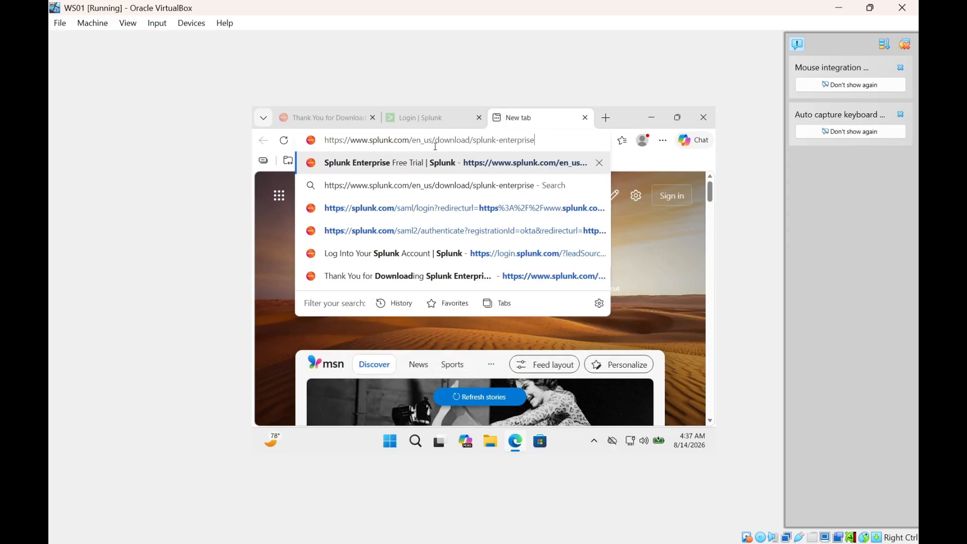
key("BackSpace")
key("BackSpace")
key("BackSpace")
key("BackSpace")
key("BackSpace")
key("BackSpace")
key("BackSpace")
key("BackSpace")
key("BackSpace")
key("BackSpace")
key("BackSpace")
key("BackSpace")
key("BackSpace")
key("BackSpace")
key("BackSpace")
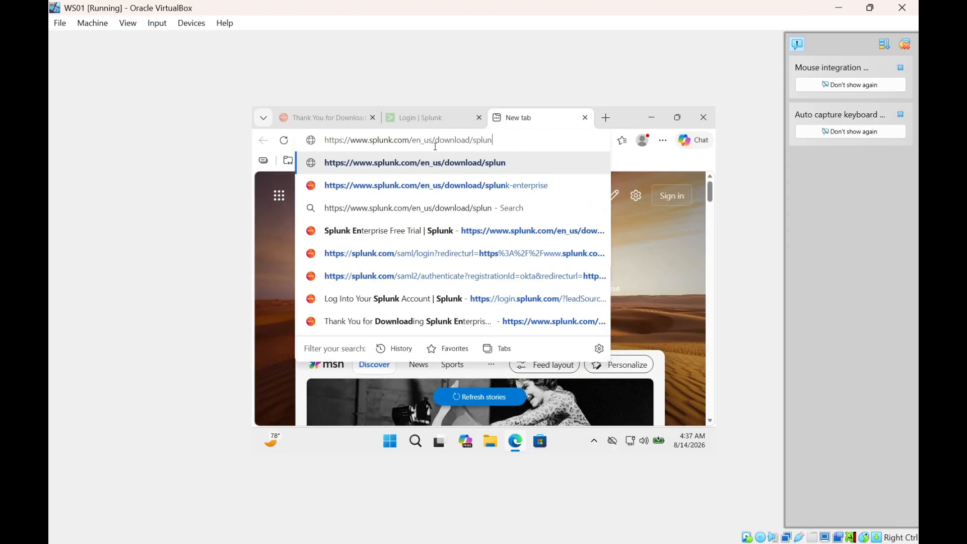
key("BackSpace")
key("BackSpace")
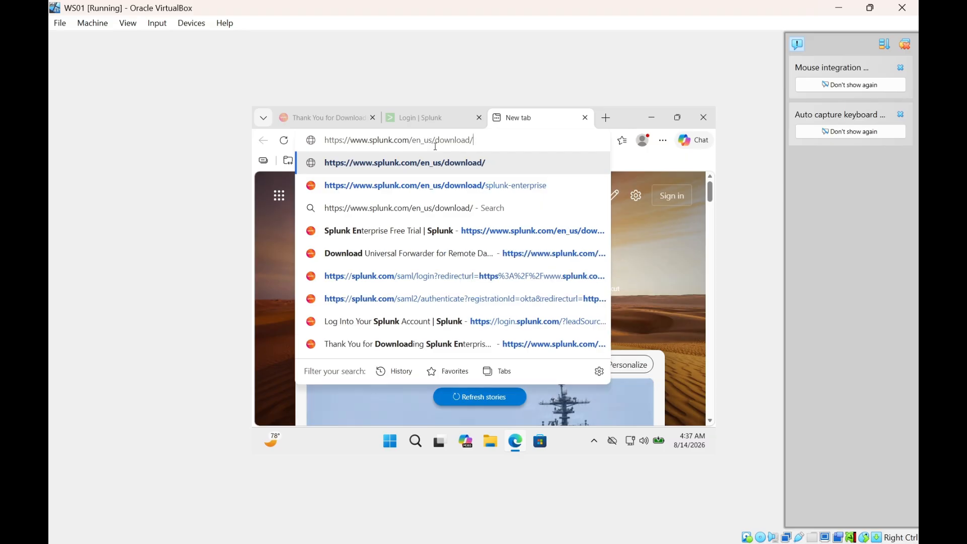
type("u")
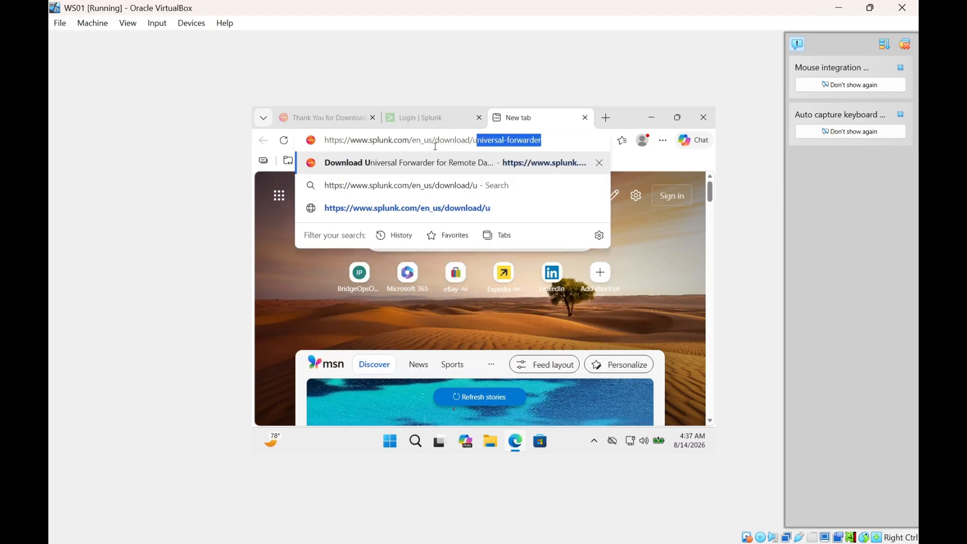
type("niversal")
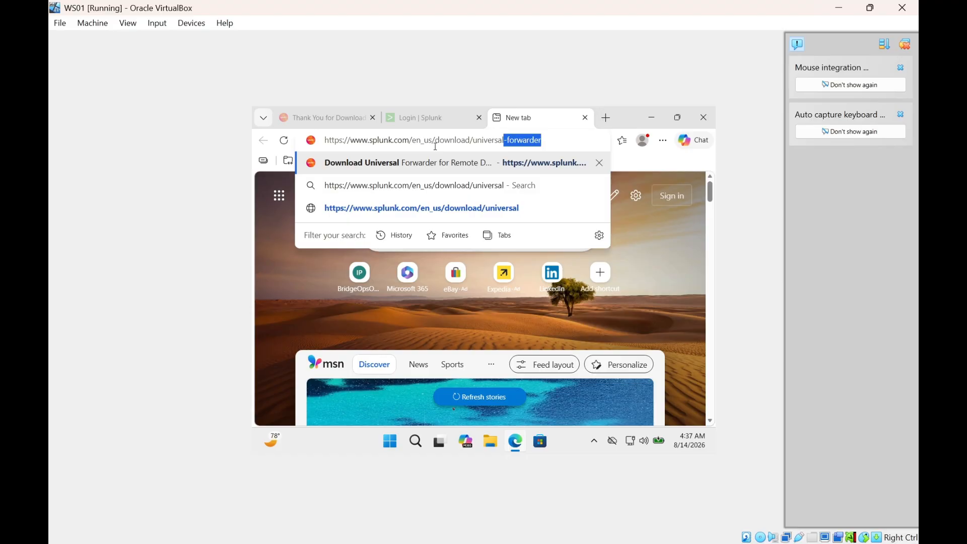
type("-forwar")
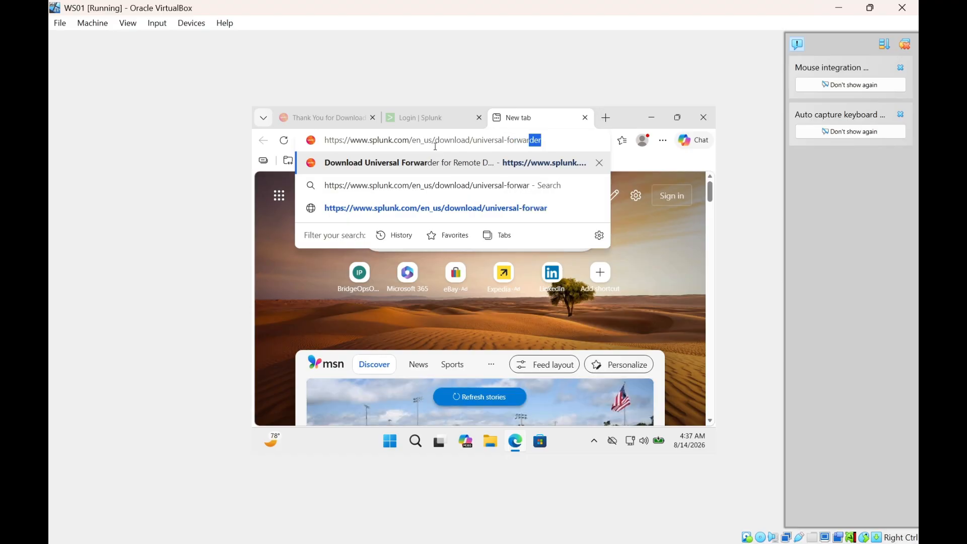
type("der")
key("Return")
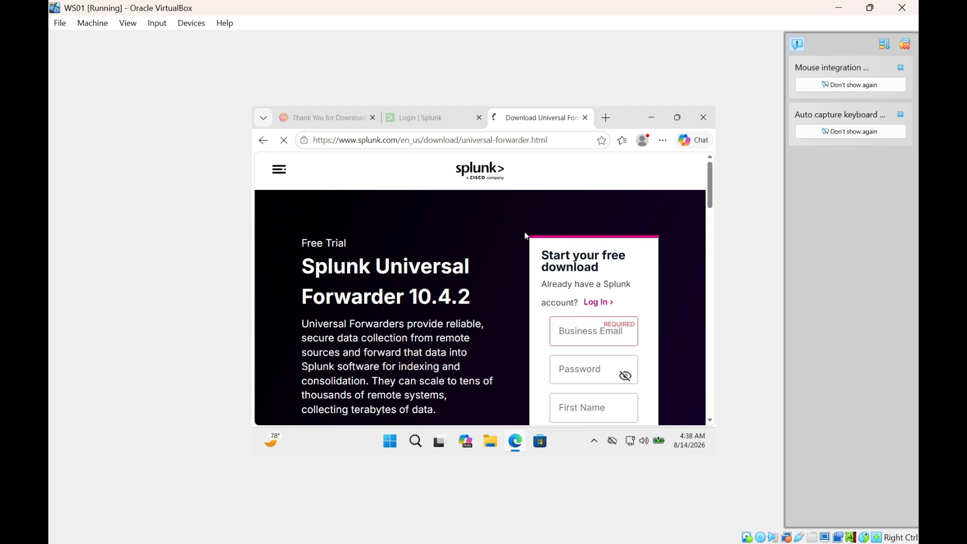
Show the Linux installation packages for Universal Forwarder 10.4.2 and close the chat popup.
scroll(514, 300, "down", 5)
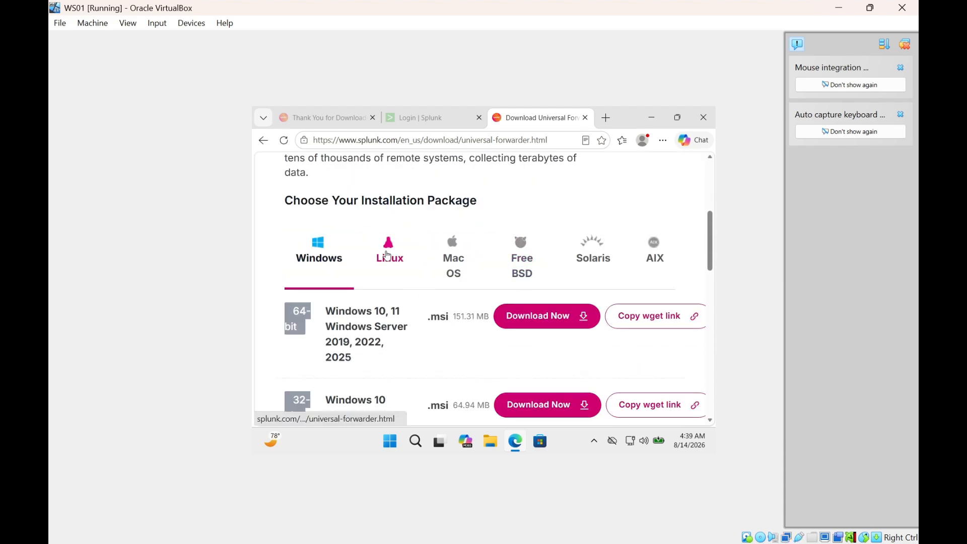
left_click(387, 255)
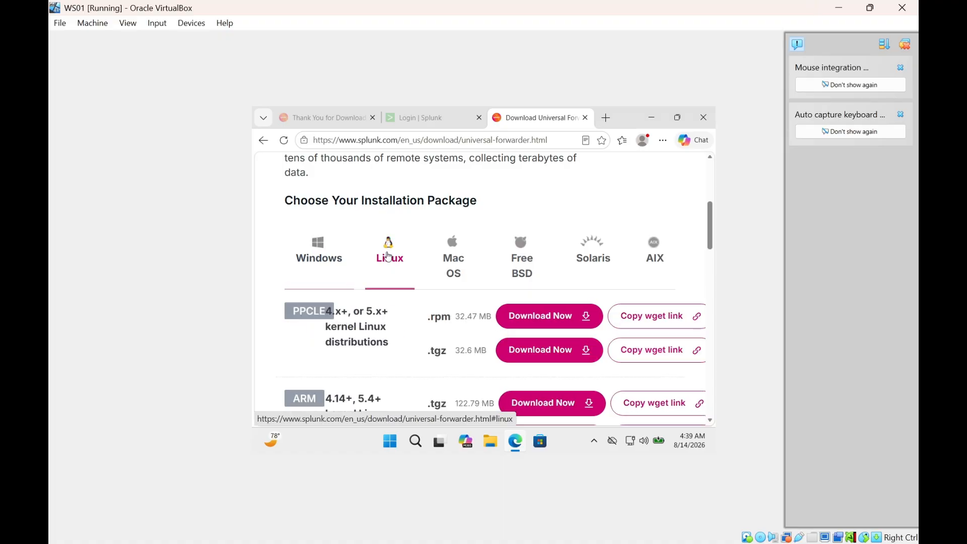
scroll(416, 298, "down", 4)
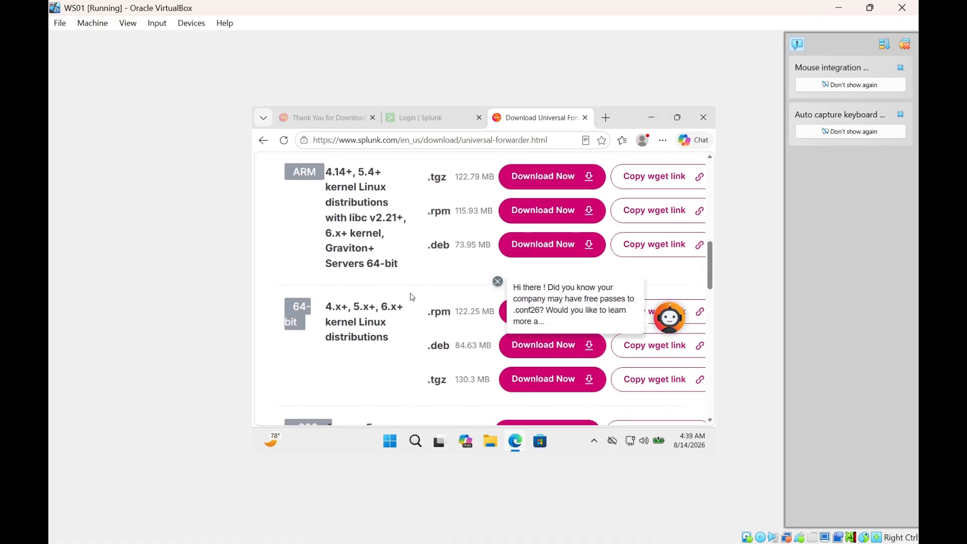
left_click(498, 281)
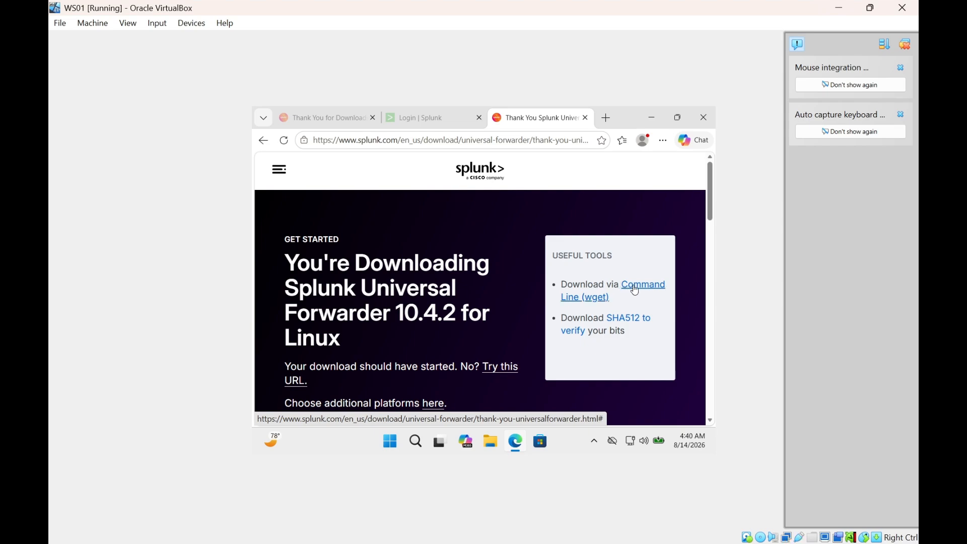
Reveal the Command Line (wget) download command for the amd64 .deb package and close the chatbot bubble.
left_click(635, 290)
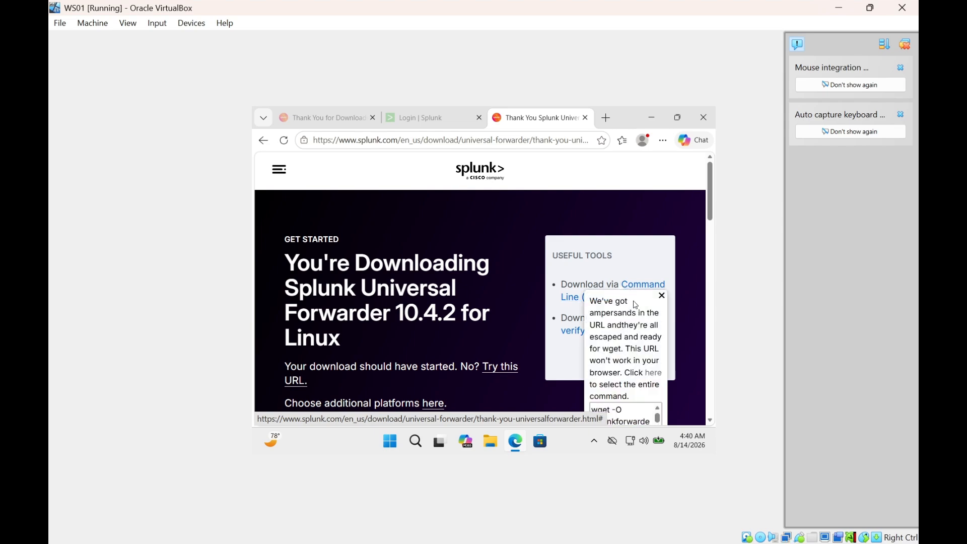
scroll(635, 305, "down", 3)
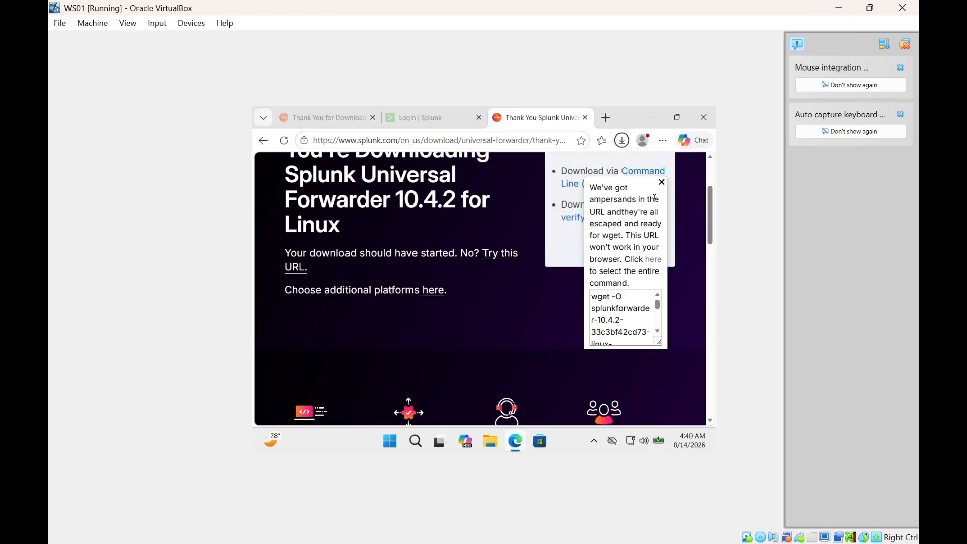
scroll(631, 309, "down", 1)
scroll(631, 309, "down", 3)
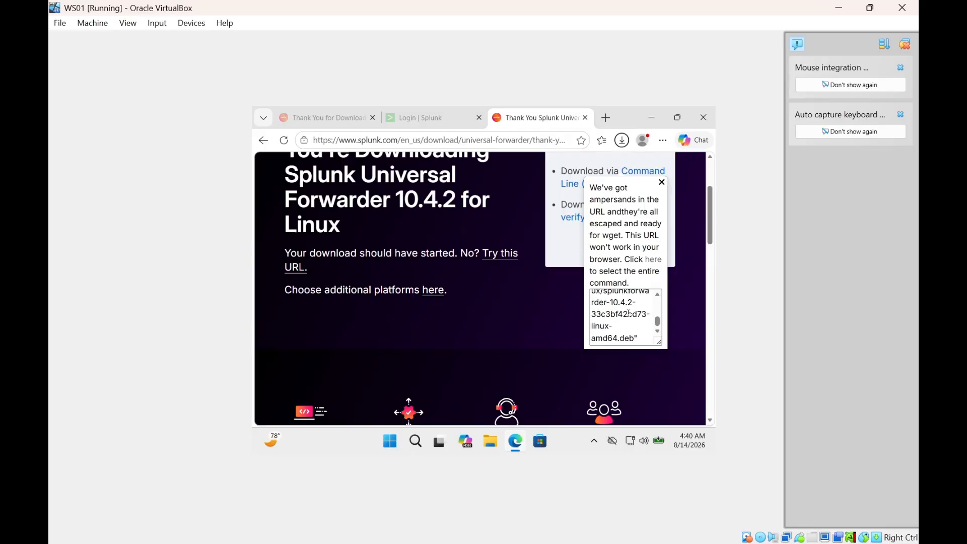
scroll(630, 272, "up", 2)
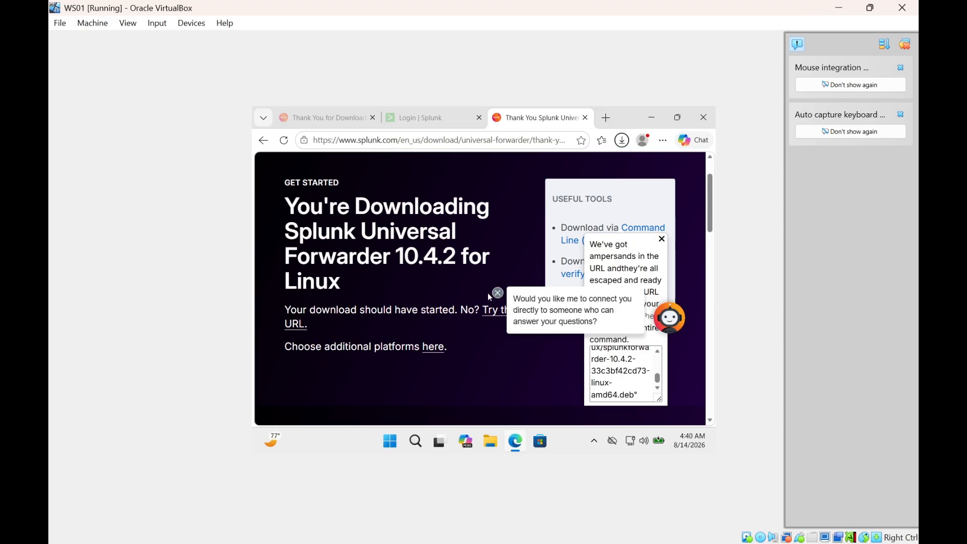
left_click(497, 292)
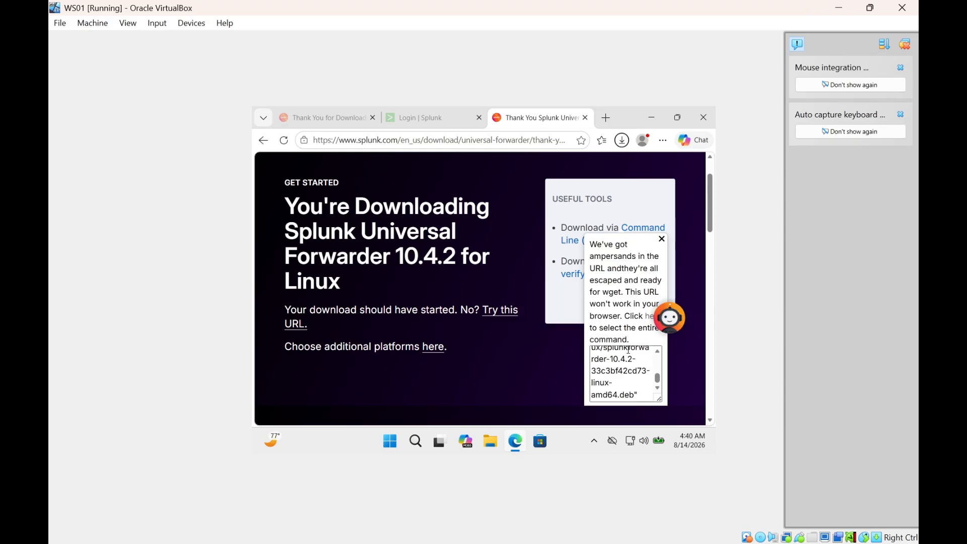
scroll(615, 327, "down", 5)
scroll(618, 314, "up", 2)
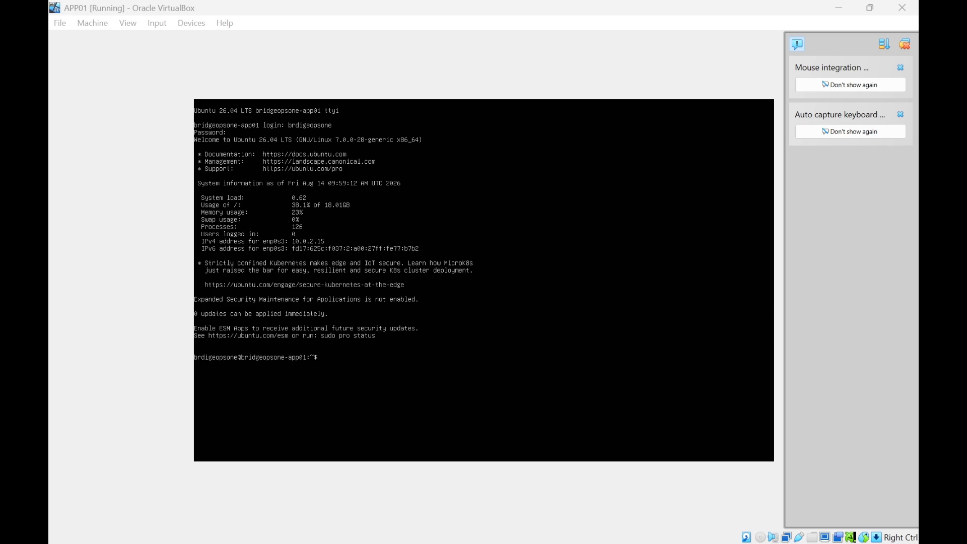
Download splunkforwarder-10.4.2-33c3bf42cd73-linux-amd64.deb with wget -O and confirm the 85M file with ls -lh.
left_click(117, 370)
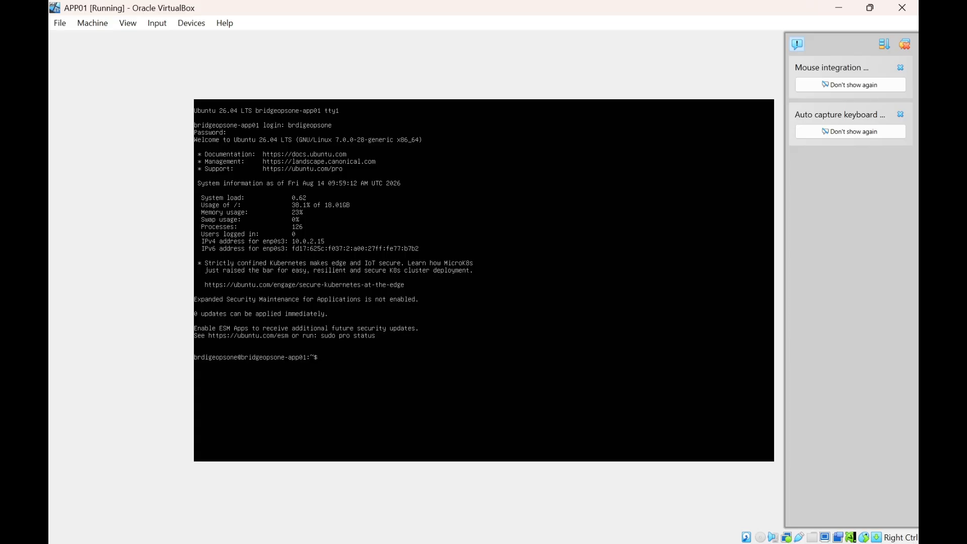
type("wget -O splunkforwarder-10.4.2-33c3bf42cd73-linux-amd64.deb \"https://download.splunk.com/products/universalforwarder/releases/10.4.2/linux/splunkforwarder-10.4.2-33c3bf42cd73-linux-amd64")
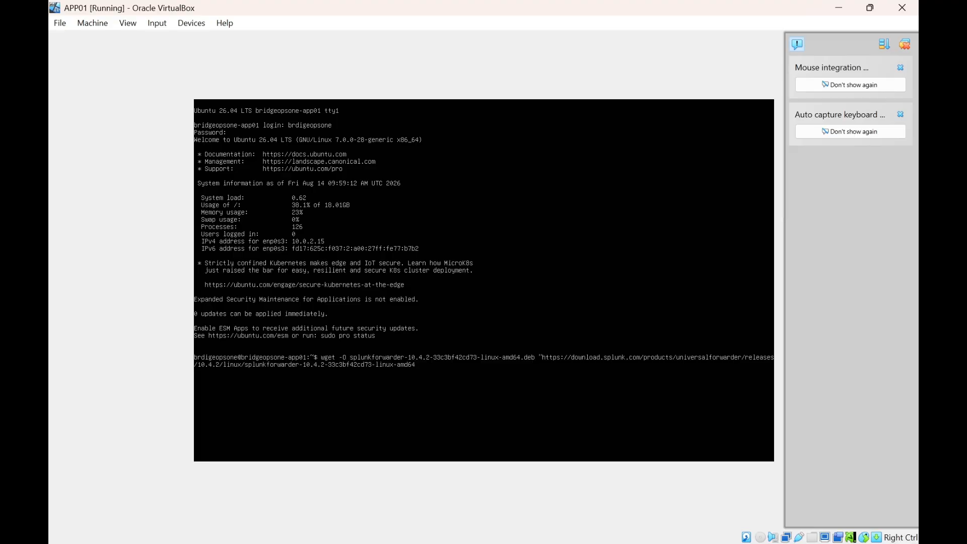
type(".deb")
key("Return")
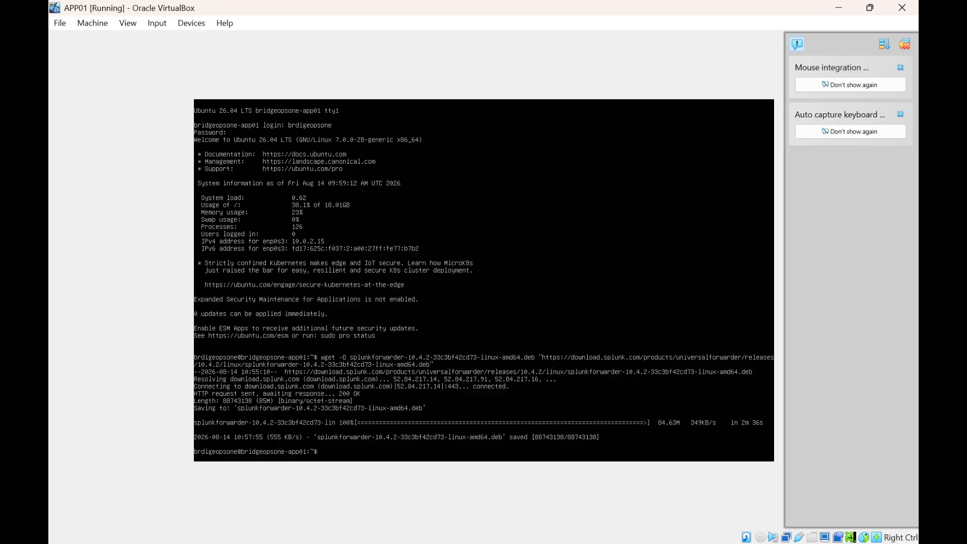
type("-lh splunkforwarder*.deb")
key("Return")
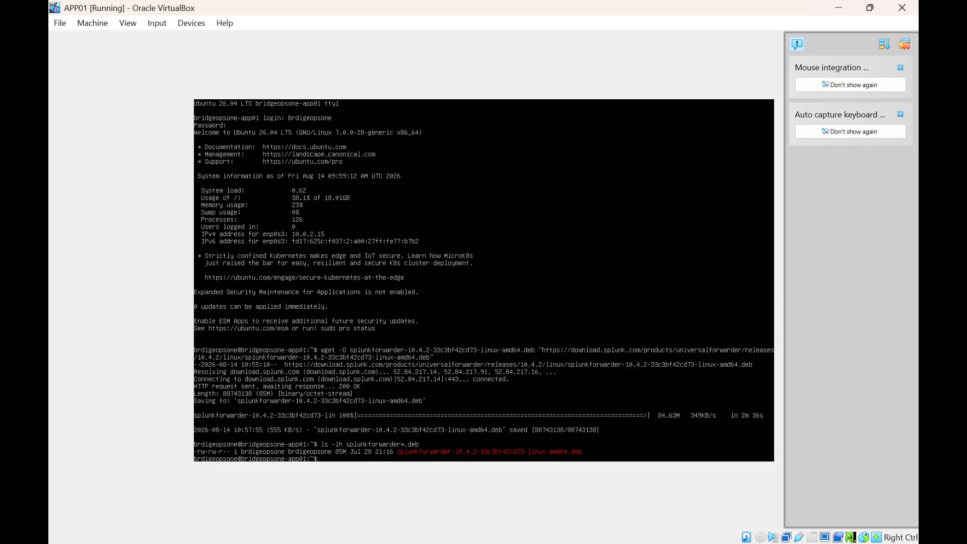
Install splunkforwarder-10.4.2-33c3bf42cd73-linux-amd64.deb with sudo dpkg -i, authenticating with the sudo password.
type("sudo dpkg -i splunkforwarder-10.4.2-33c3")
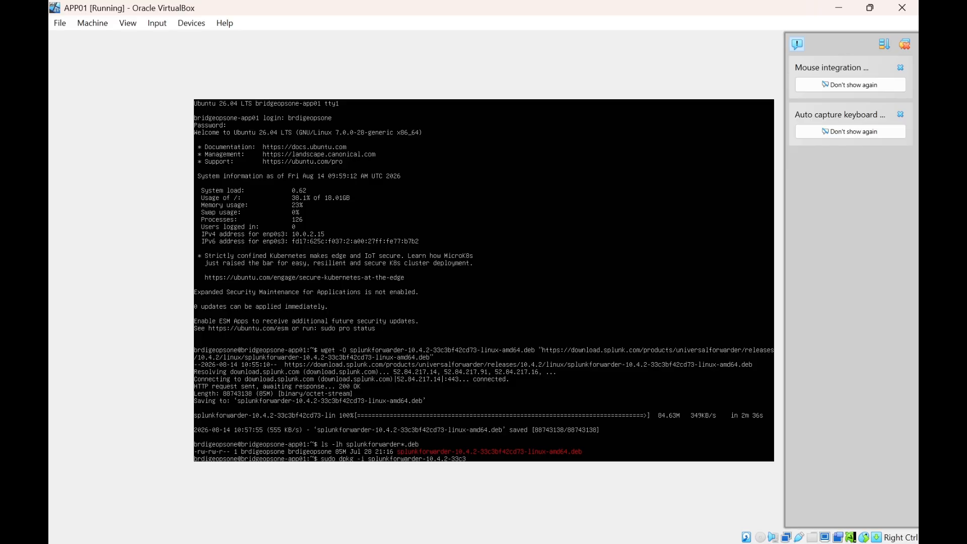
type("bf")
type("42cd73-linux-amd64.deb")
key("Return")
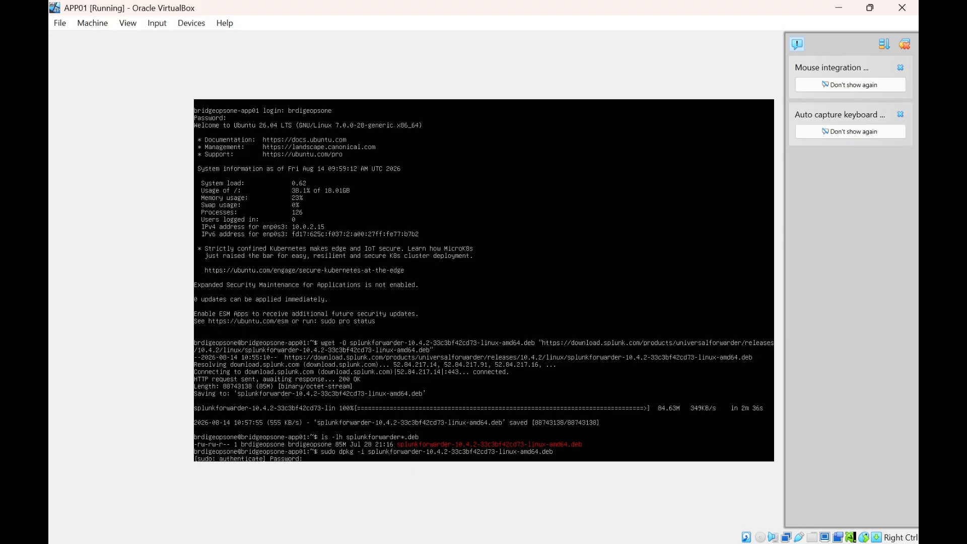
type("*******")
key("Return")
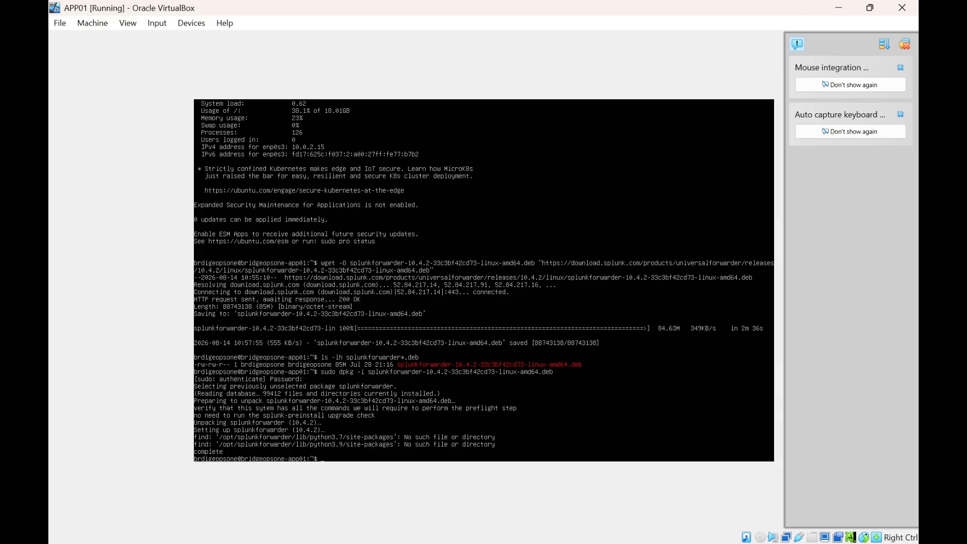
Run splunk start --accept-license and create the 'admin' user with a confirmed password.
type("sudo /opt/splunkforwarder/bin/splunk")
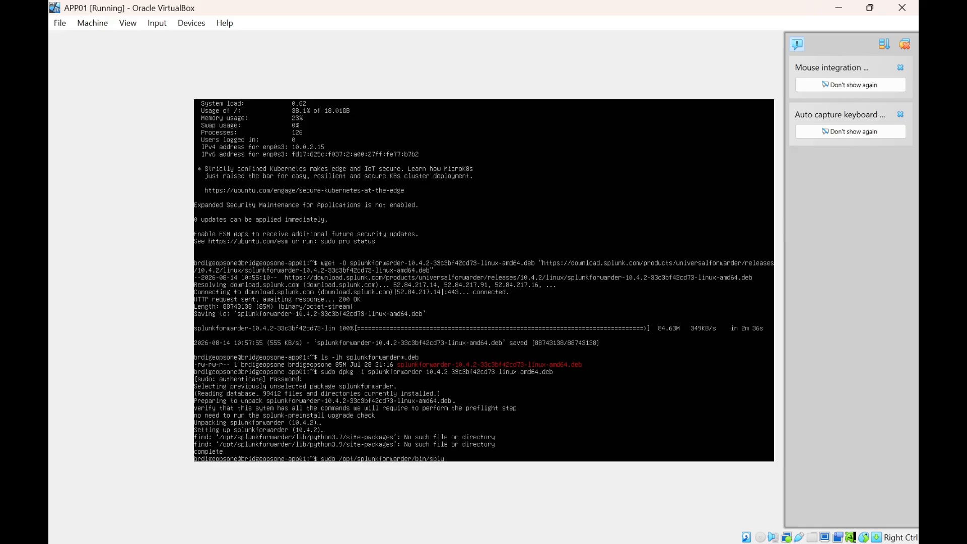
type(" start --accept-license")
key("Return")
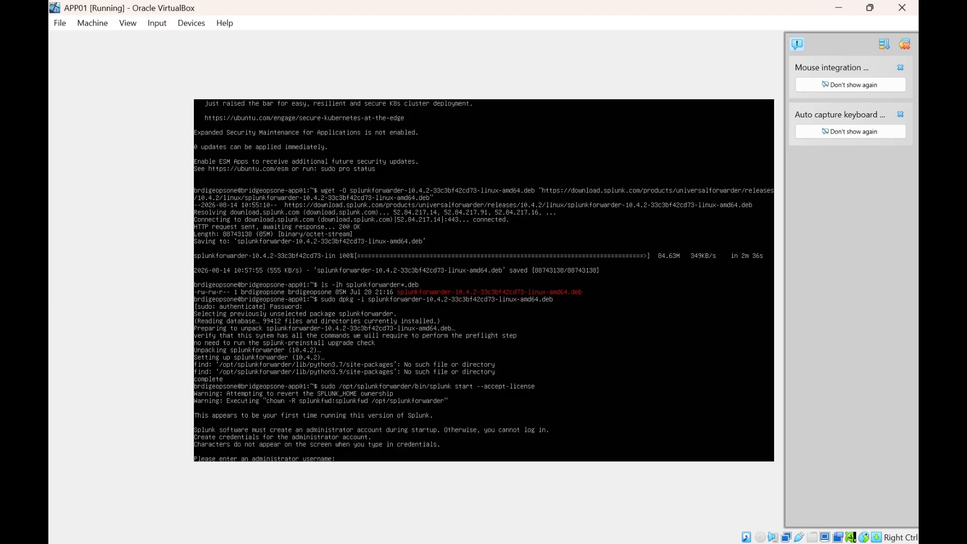
type("admin")
key("Return")
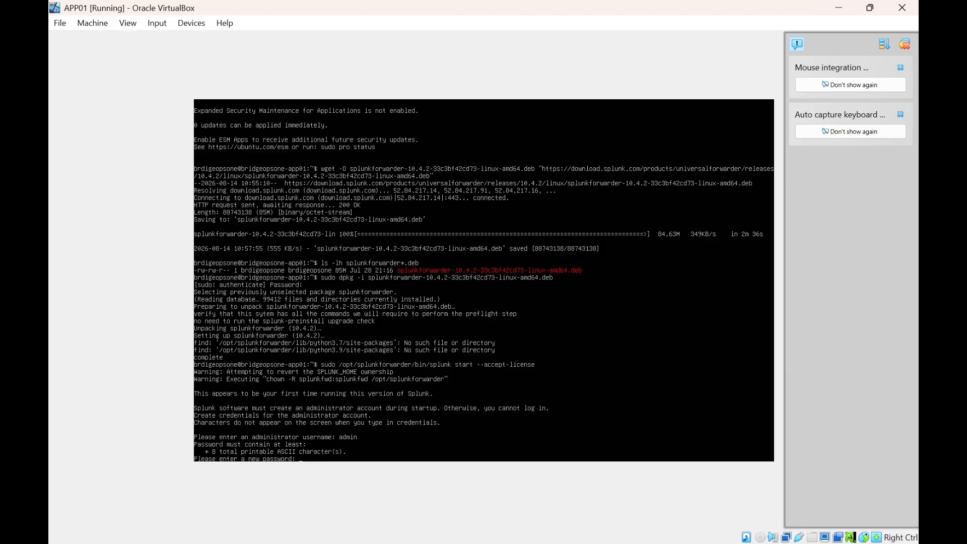
key("Return")
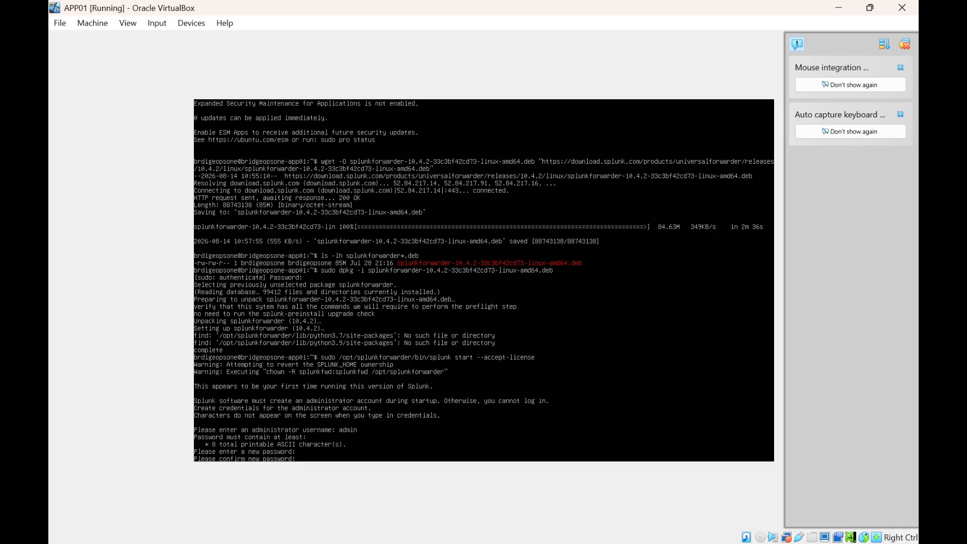
key("Return")
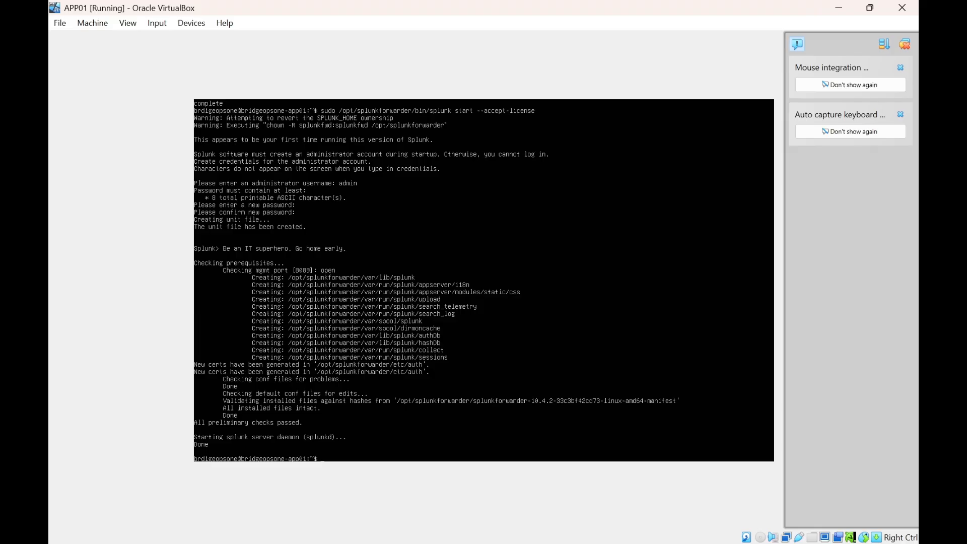
Add 192.168.56.20:9997 as forward server, authenticating with sudo and the Splunk admin account.
type("sudo /opt/splunkforwarder/bin/splunk")
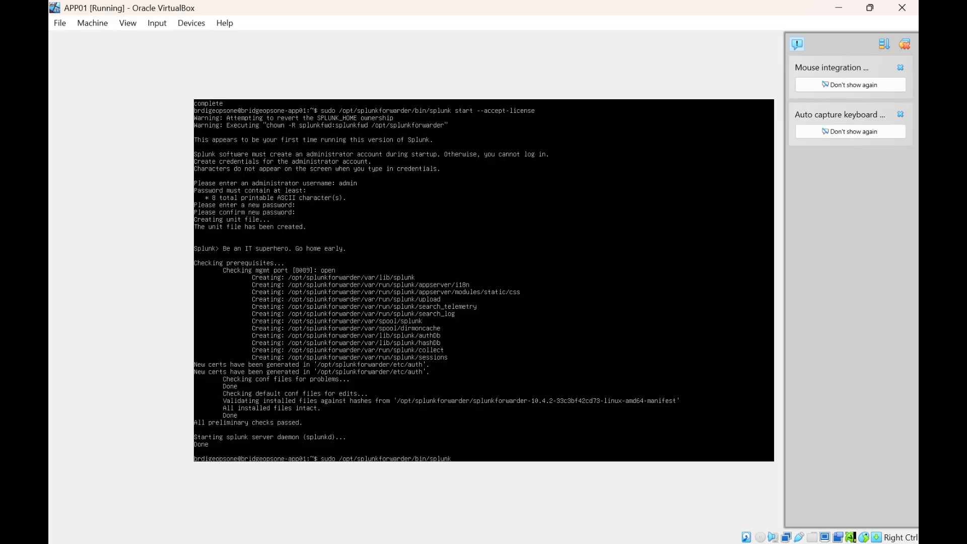
type(" add forward-server 192.168.56.20:9997")
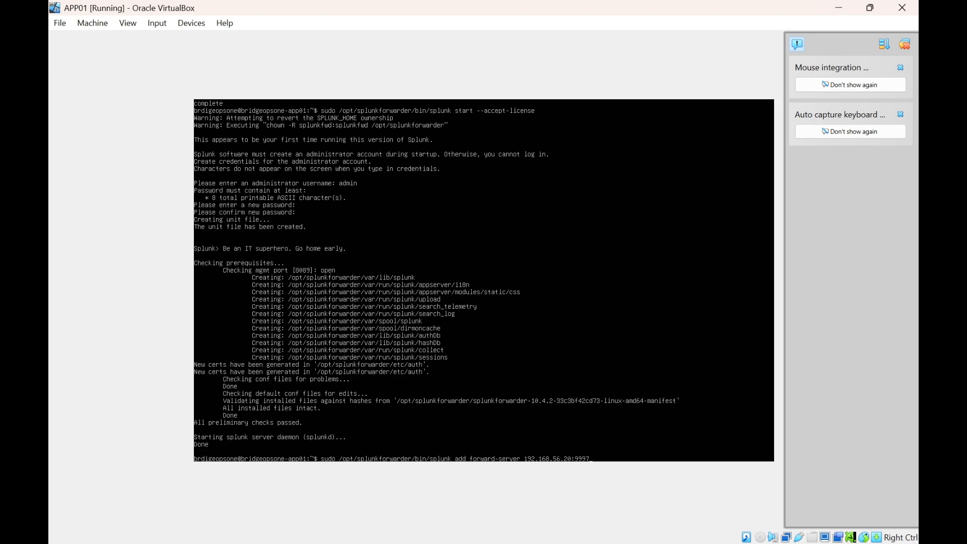
key("Return")
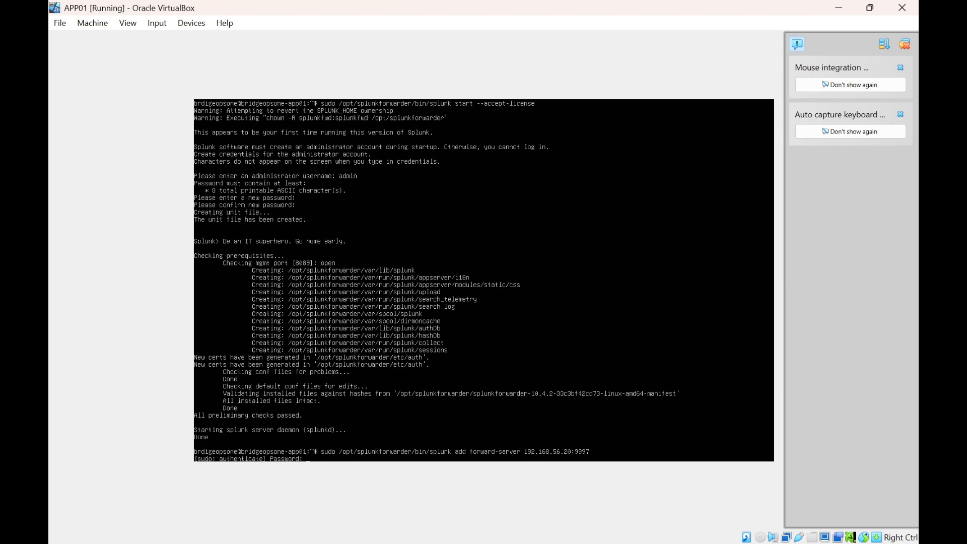
type("********")
key("Return")
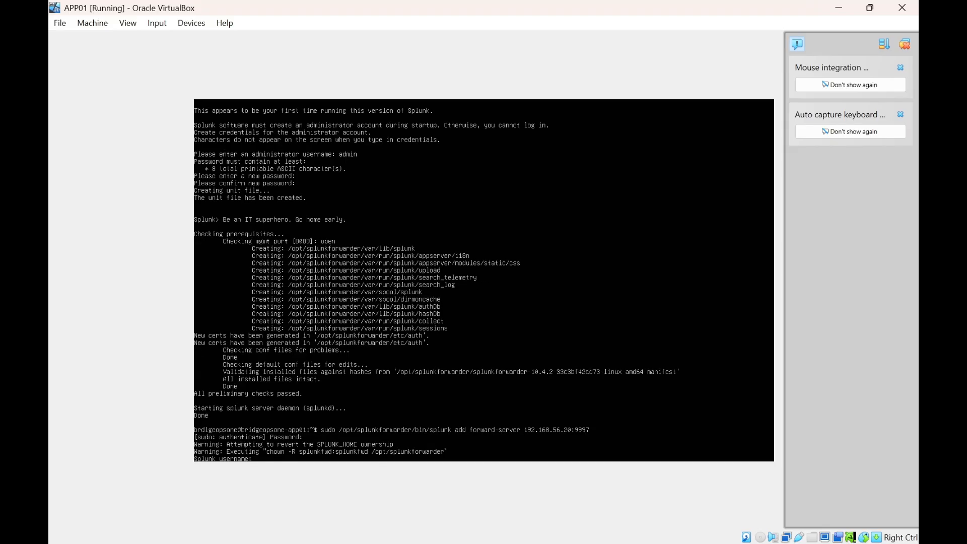
type("admin")
key("Return")
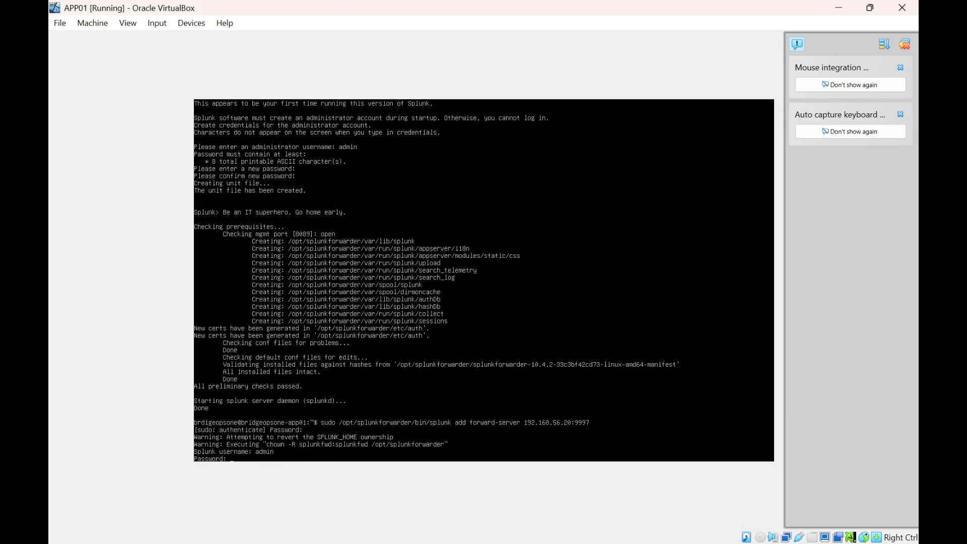
key("Return")
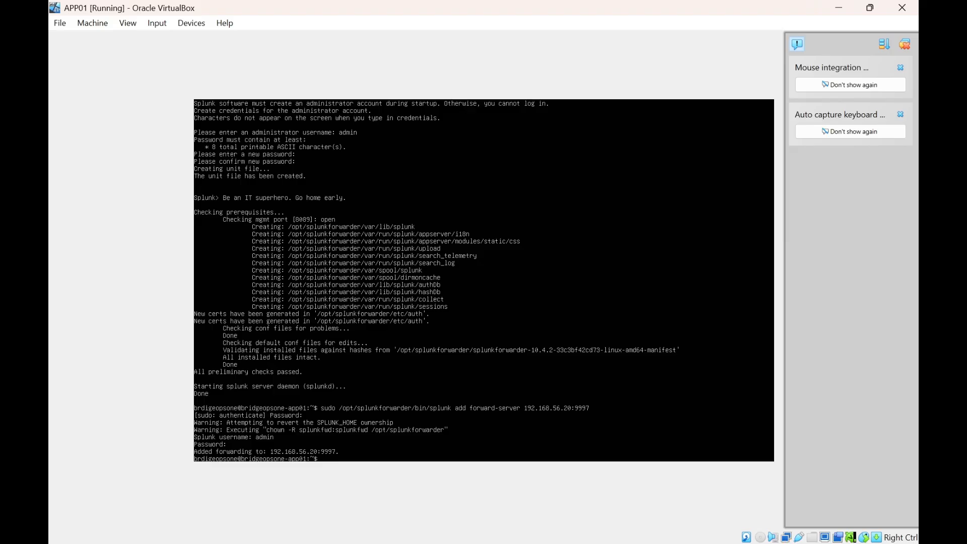
type("ls -l /va")
List the contents of /var/log/apache2/ with ls -l.
key("Tab")
type(";")
key("BackSpace")
type("log")
key("Tab")
type("apache2")
key("Tab")
key("Return")
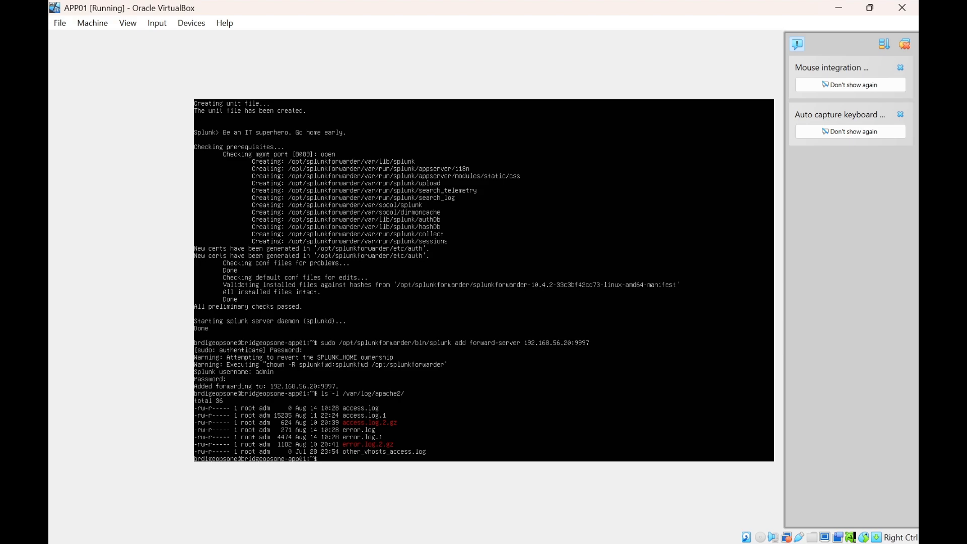
Add a monitor on /var/log/apache2/access.log with sourcetype access_combined, authenticating as admin.
type("sudo /opt/splunkforwarder/bin/splunk")
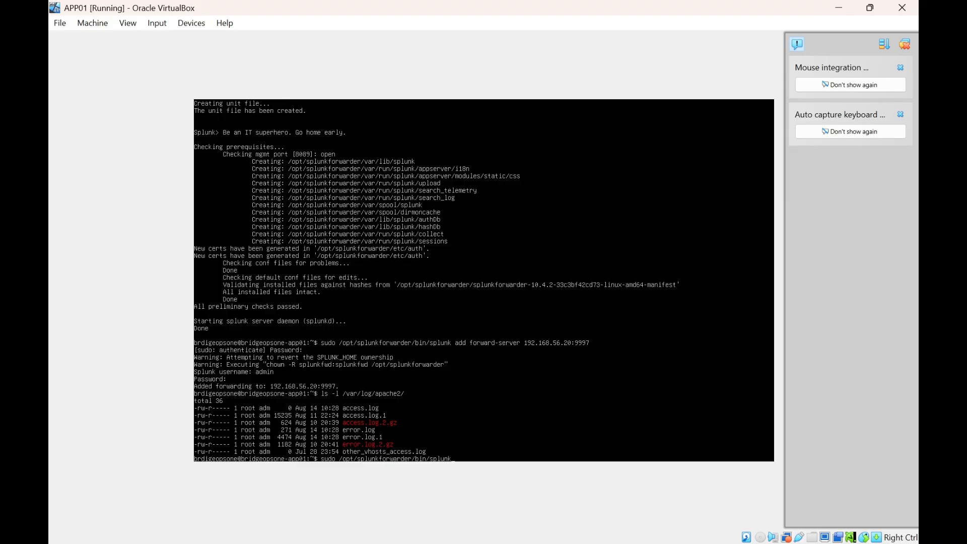
type(" add monitor /var/log/apache2/access.log -")
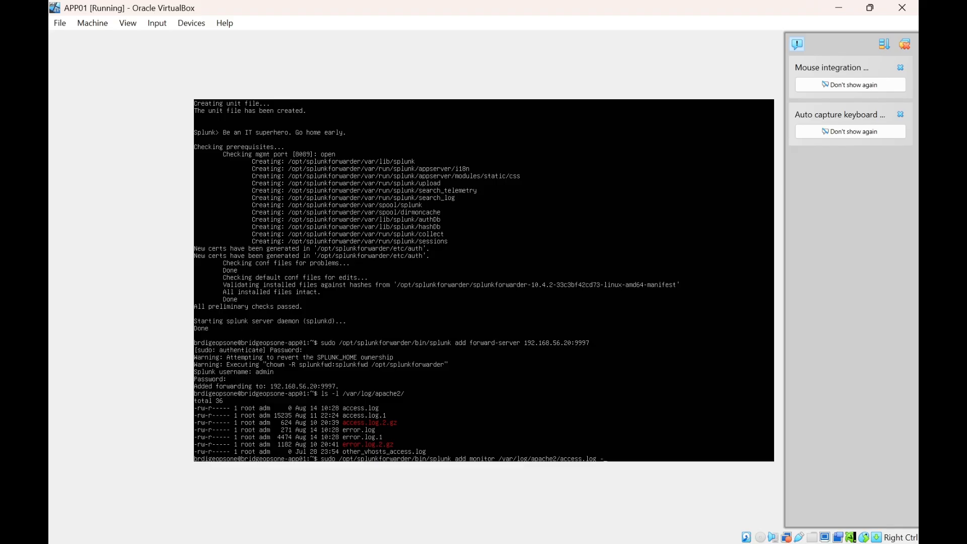
type("sourcetype access_combined")
key("Return")
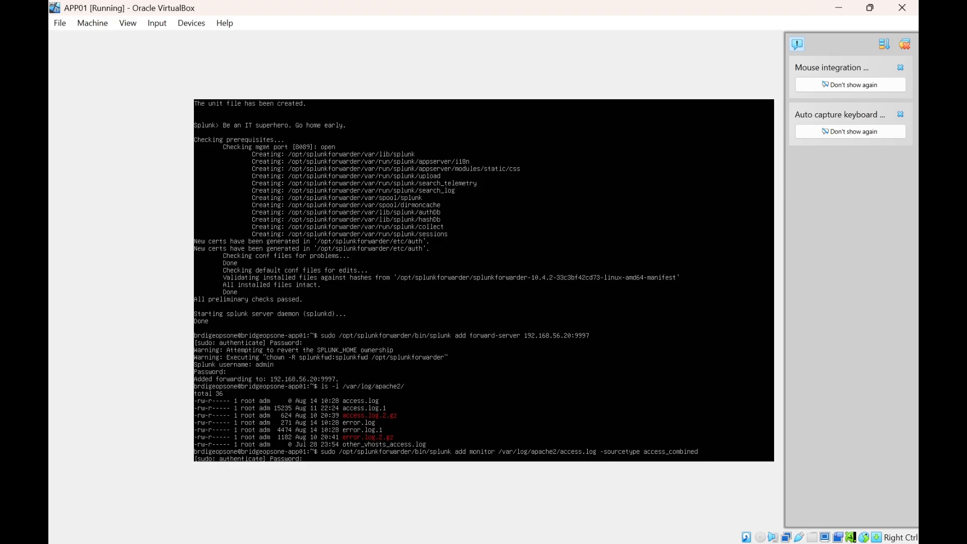
type("******")
key("Return")
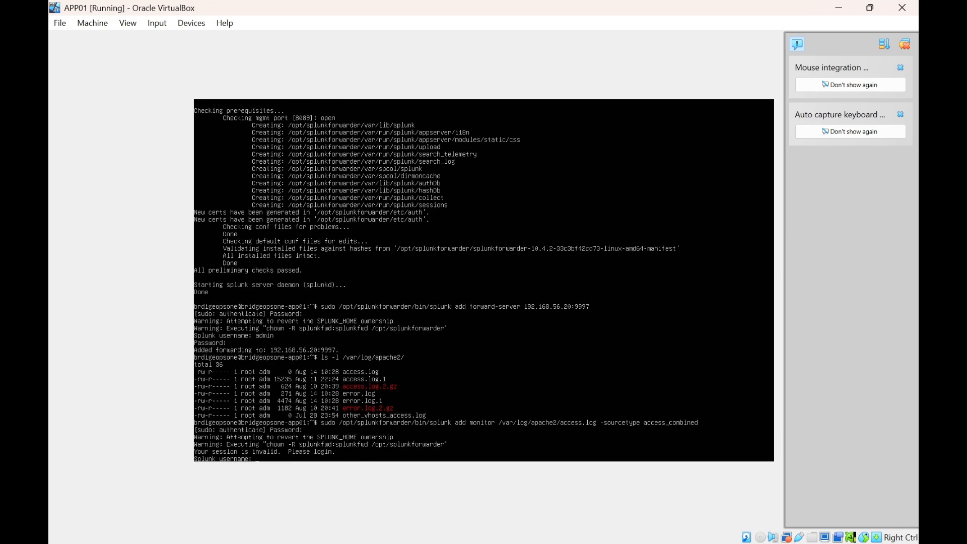
type("admin")
key("Return")
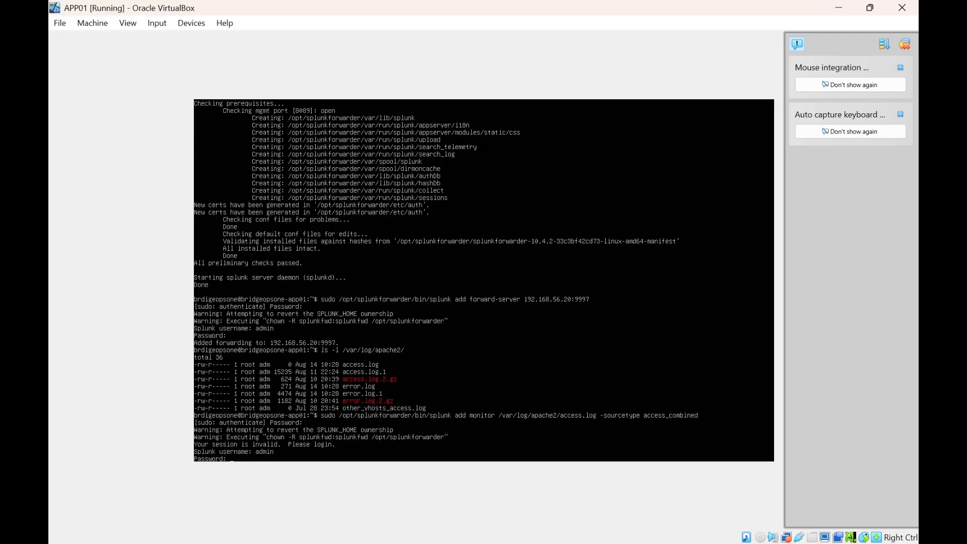
key("Return")
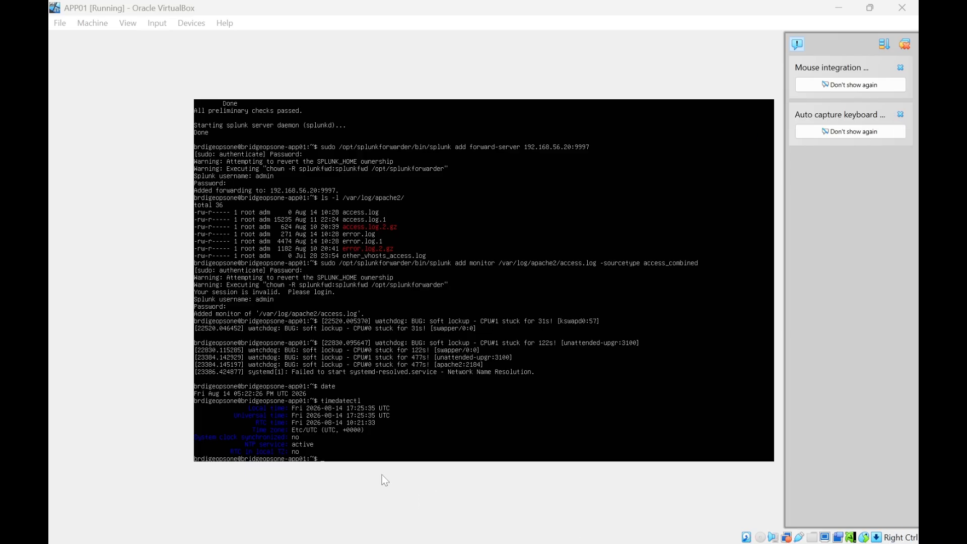
Show APP01's current date and its timedatectl clock and NTP status.
left_click(392, 503)
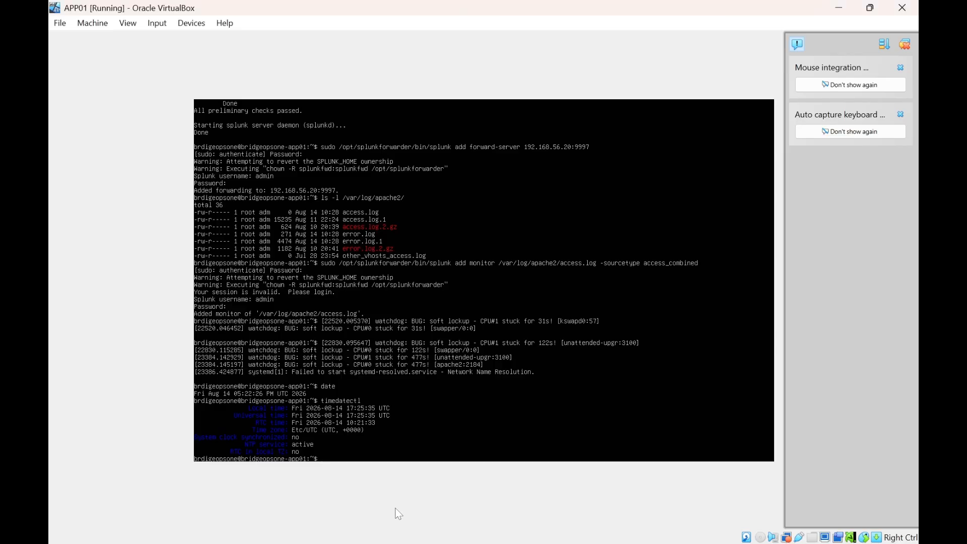
type("date")
key("Return")
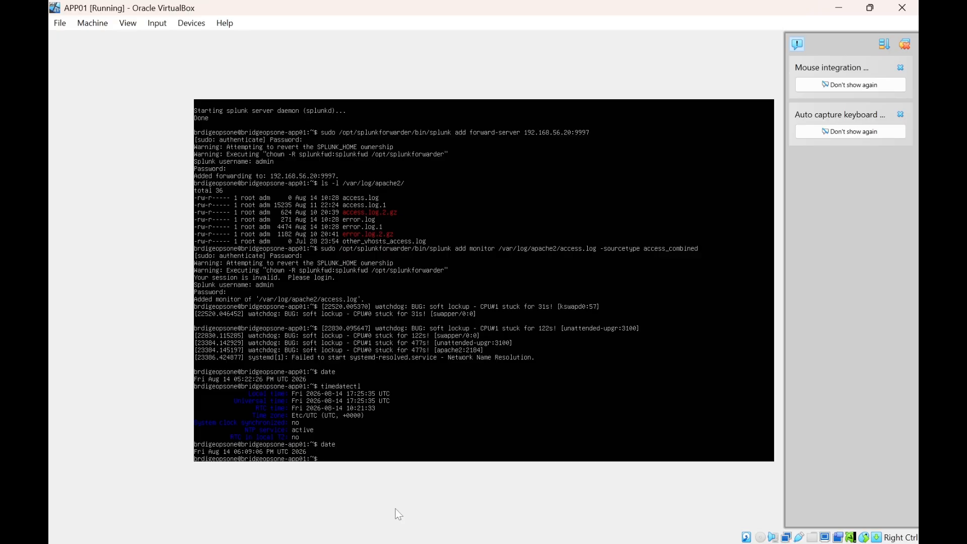
type("timedatectl")
key("Return")
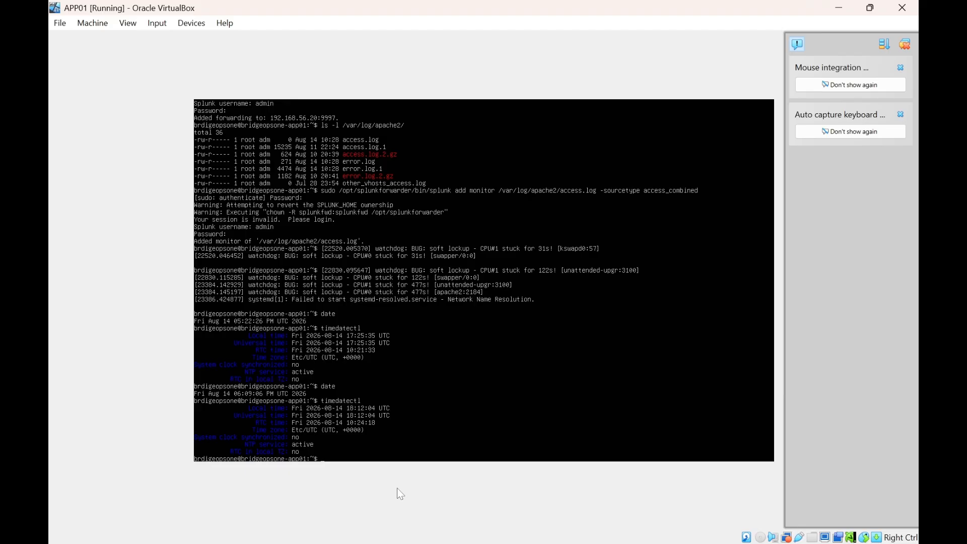
Turn NTP off with set-ntp false, then back on with set-ntp true, and recheck status.
type("sudo timedatectl set-ntp false")
key("Return")
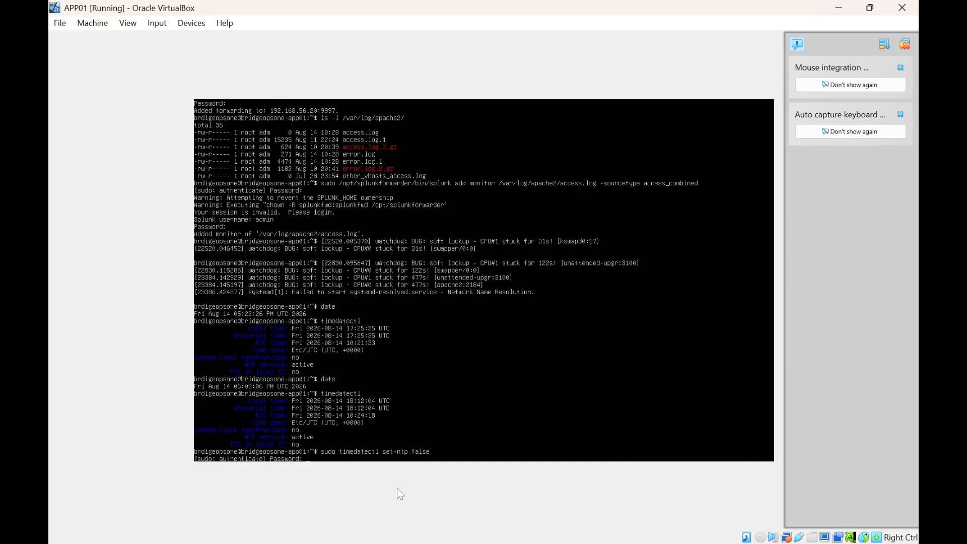
type("********")
key("Return")
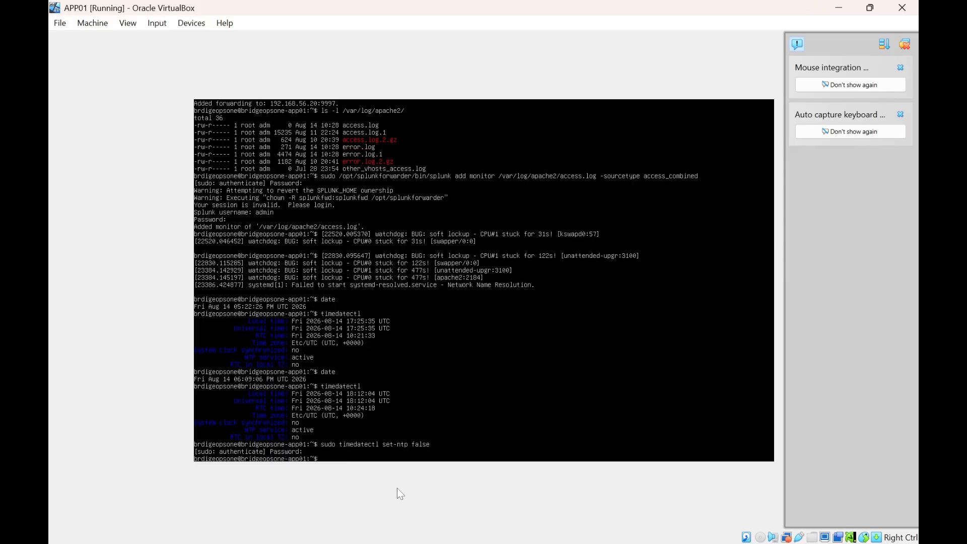
type("sudo timedatectl set-ntp true")
key("Return")
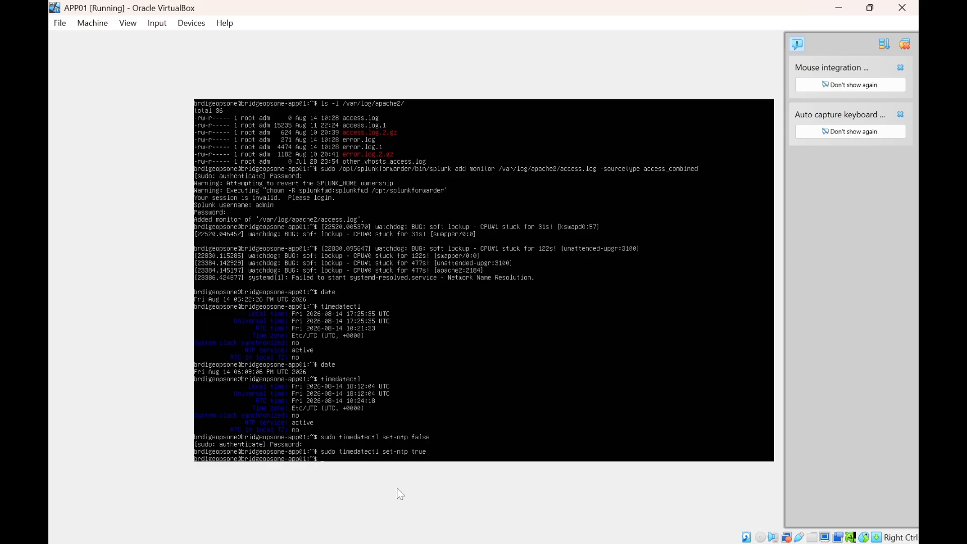
type("timedatectl")
key("Return")
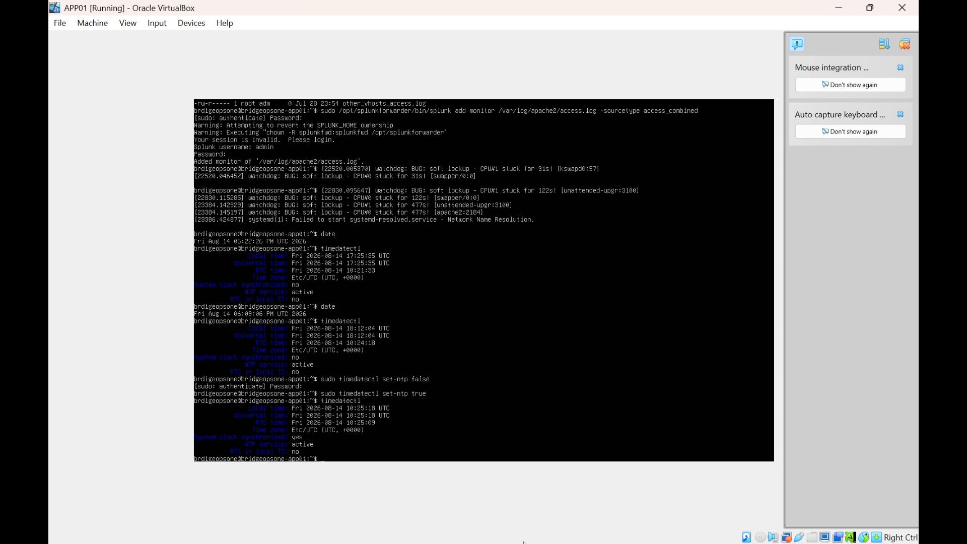
Enter 'sudo timedatectl set-ntp false' at the APP01 prompt without running it yet.
left_click(575, 528)
left_click(576, 528)
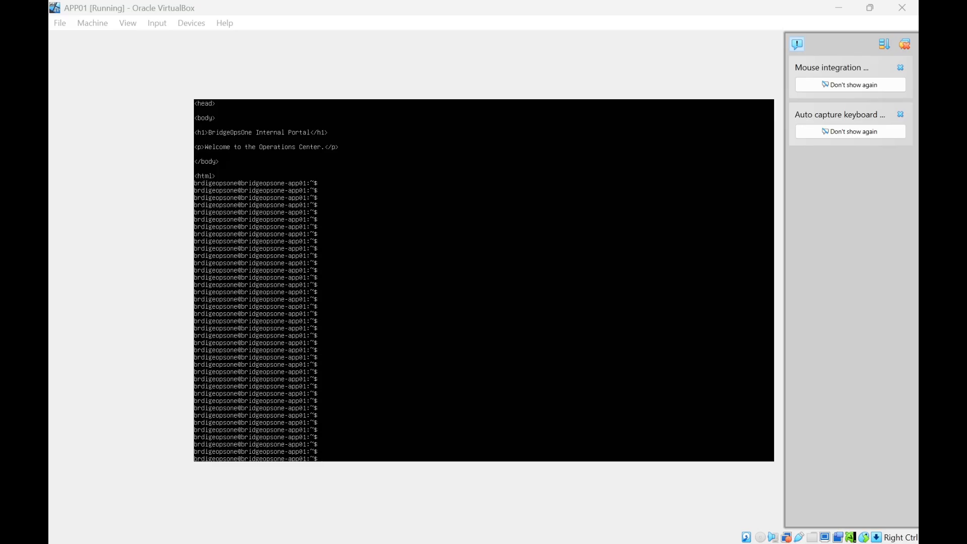
key("alt+Tab")
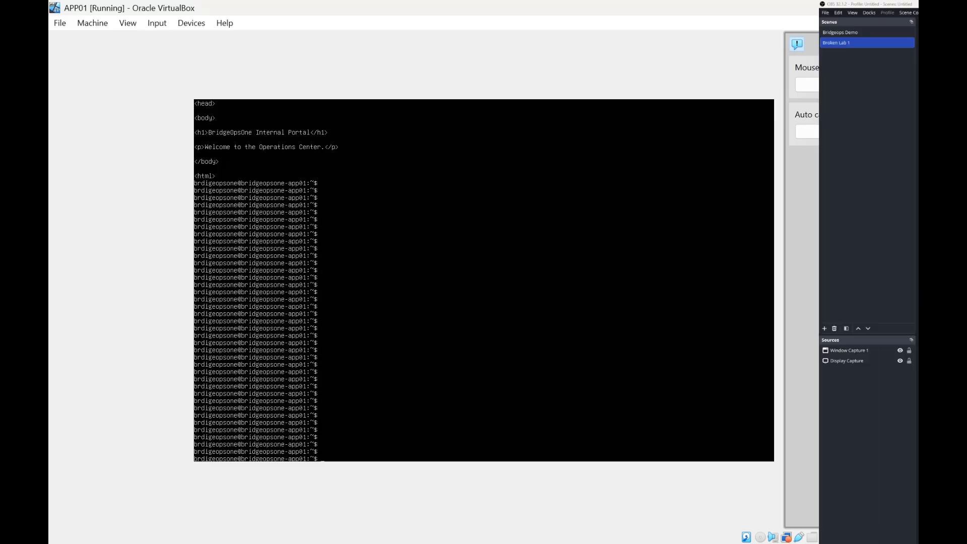
key("alt+Tab")
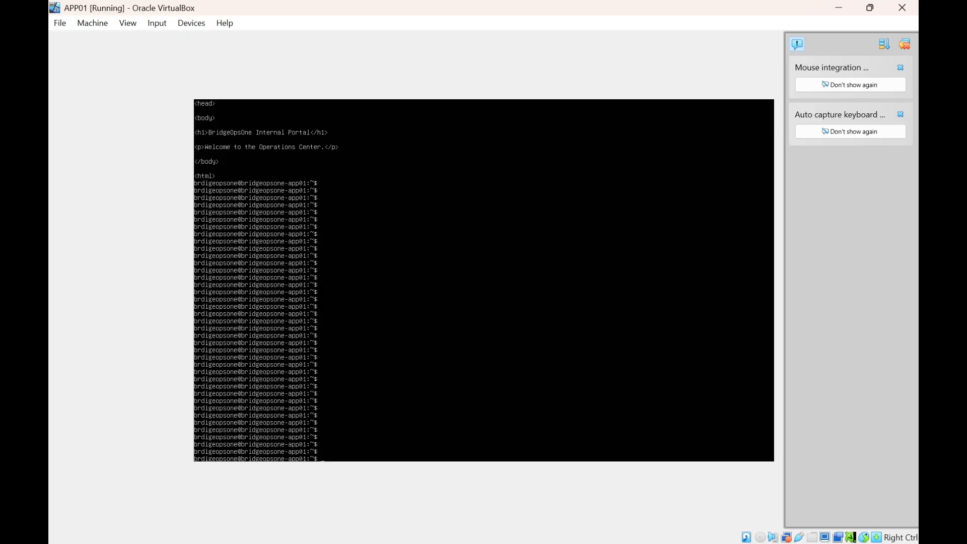
type("sudo timedatectl set-ntp false")
key("Return")
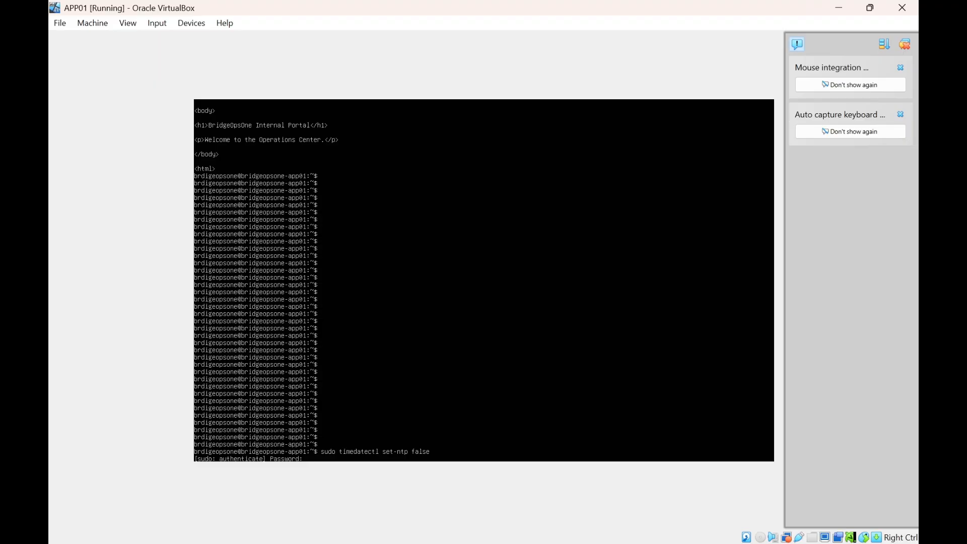
type("*****")
key("Return")
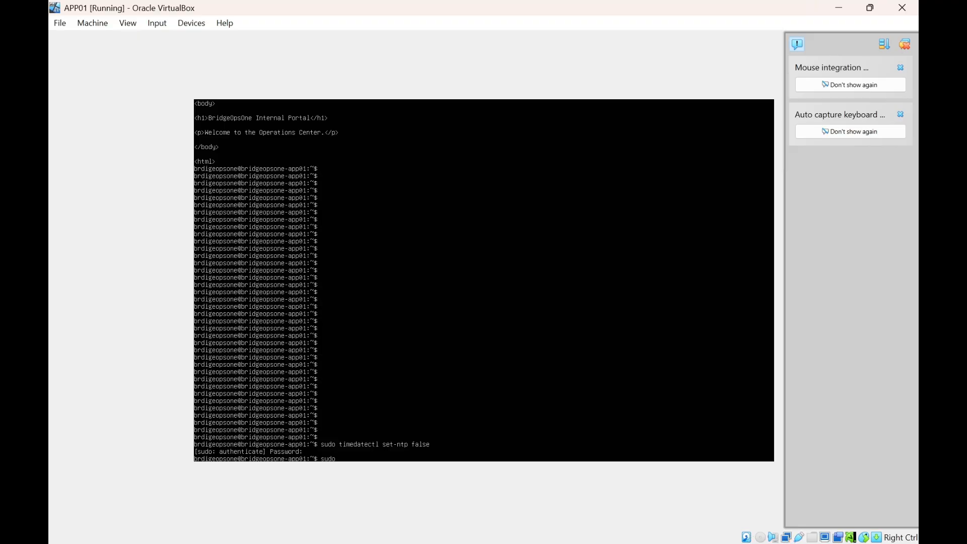
type("sudo timedatectl set-time \"2026-08-14 05:")
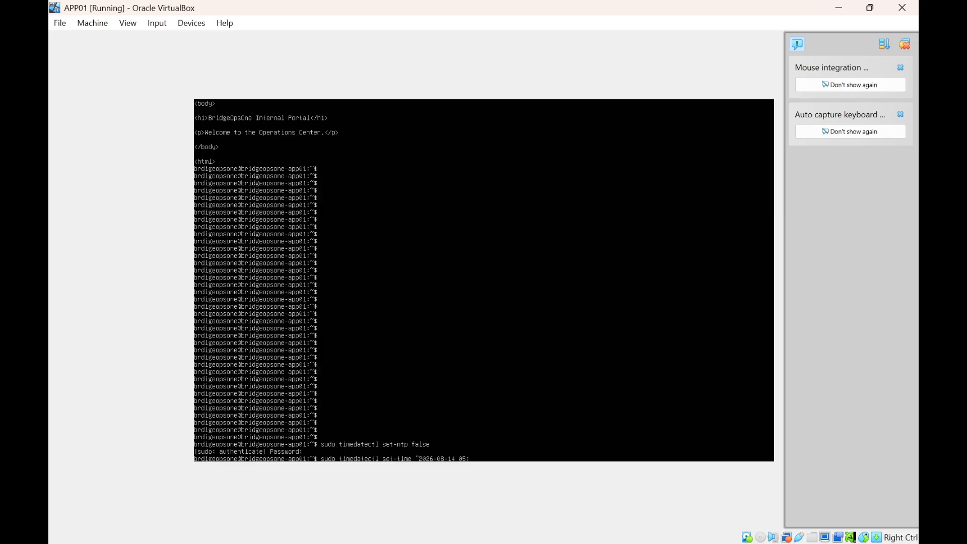
type("00")
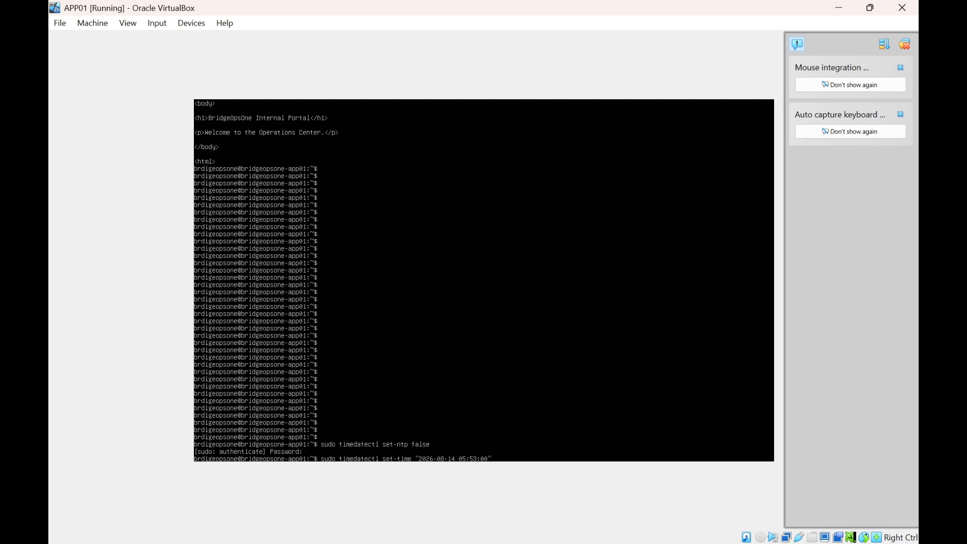
type("\"")
key("Return")
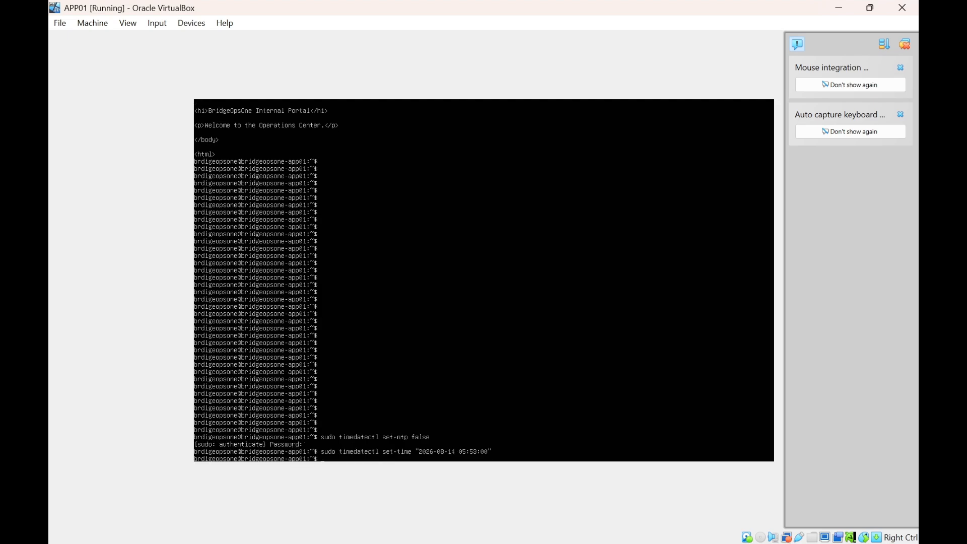
type("date")
key("Return")
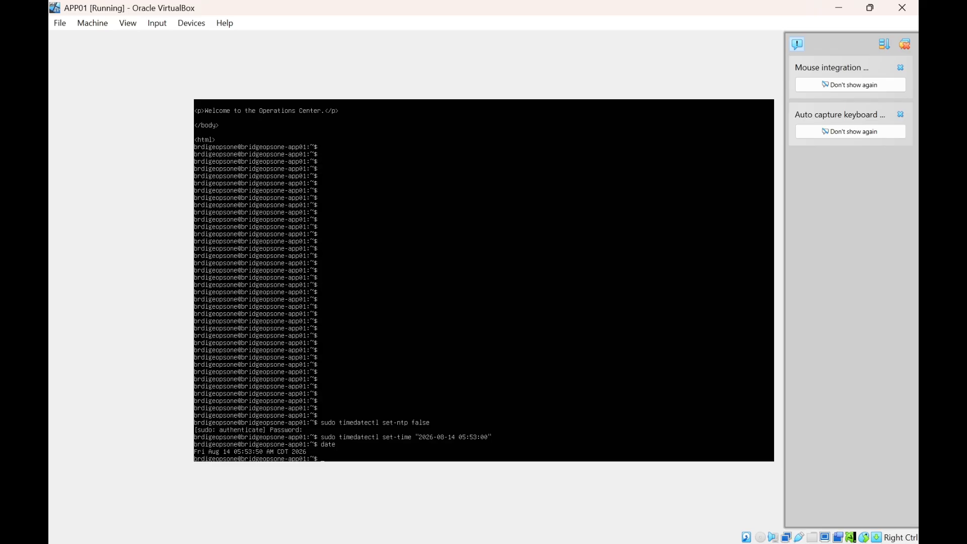
type("sudo timedatectl set-ntp true")
key("Return")
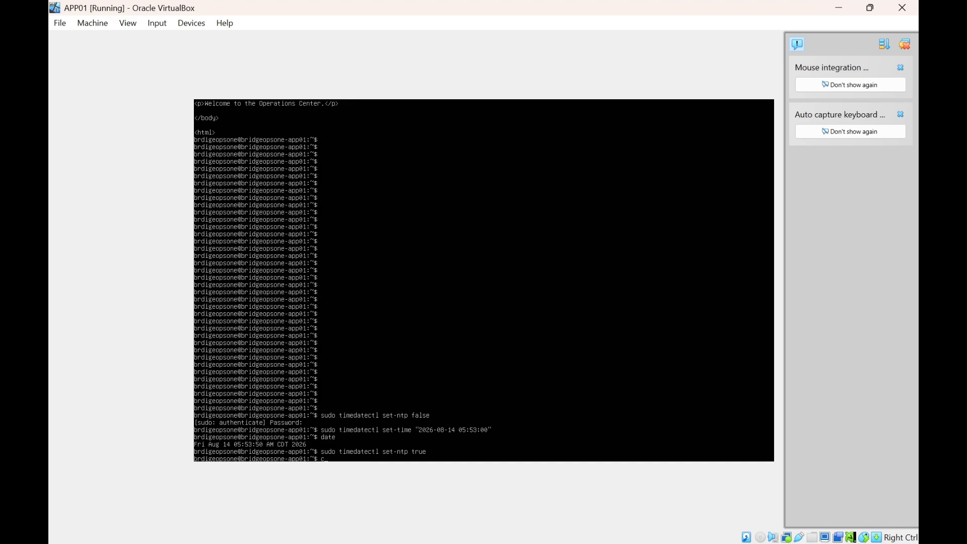
type("curl http://192.168.56.10")
key("Return")
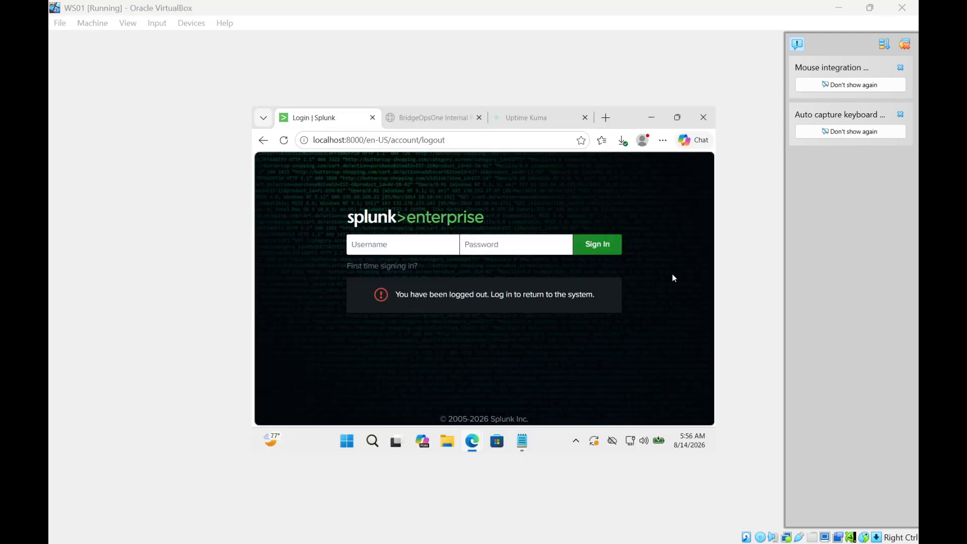
Sign in to Splunk as admin and open the Search & Reporting app.
left_click(386, 243)
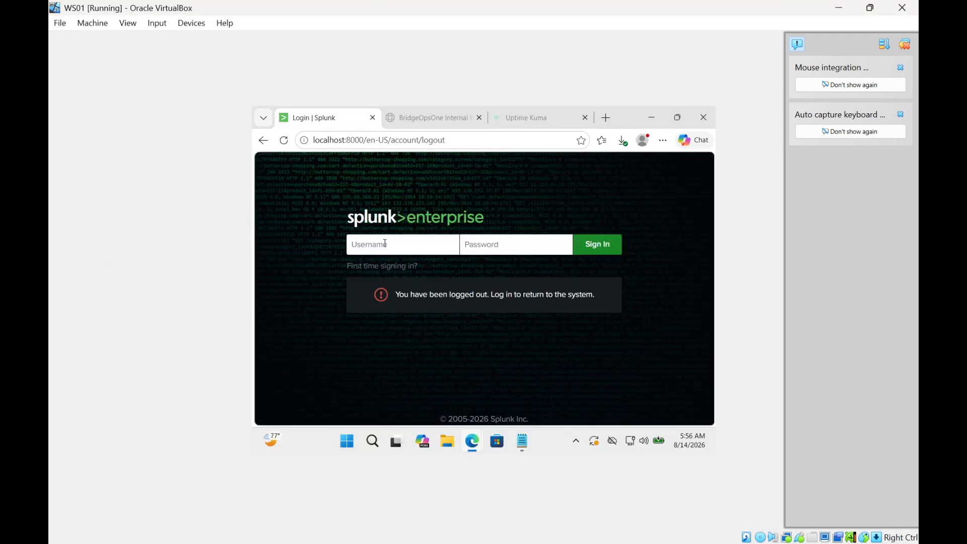
type("admin")
key("Tab")
type("********")
key("Return")
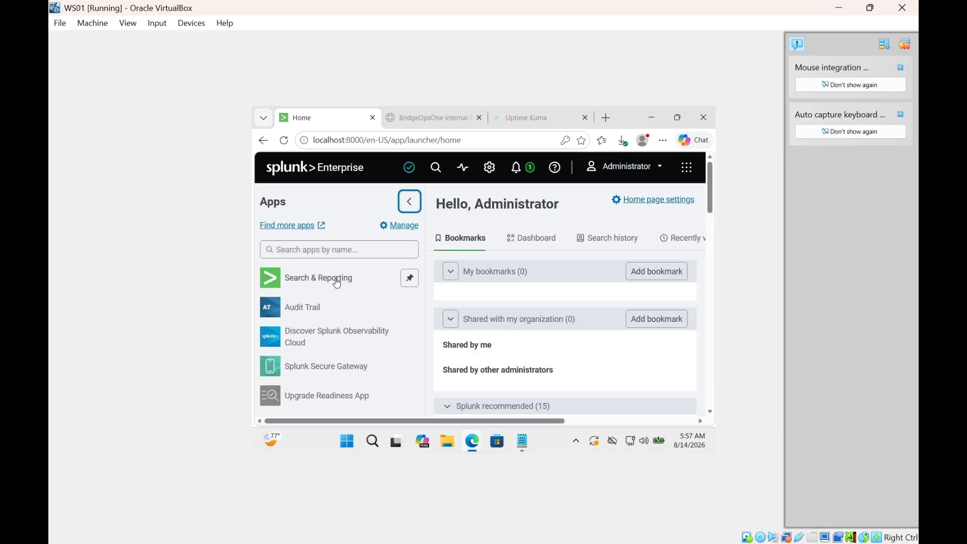
left_click(336, 284)
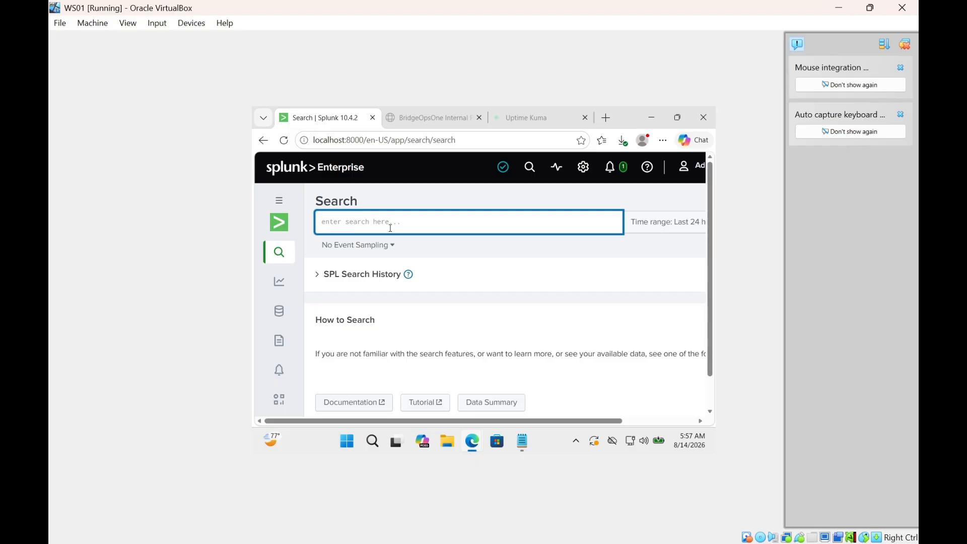
Search index=* host="bridgeopsone-app01" over the last 15 minutes and scroll the results.
type("index*")
key("BackSpace")
type("=*")
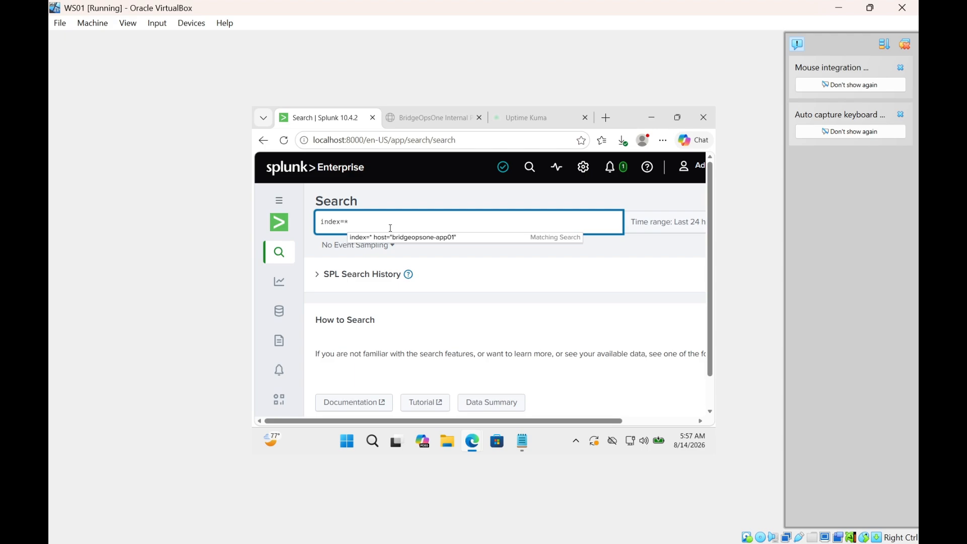
type(" host=")
key("BackSpace")
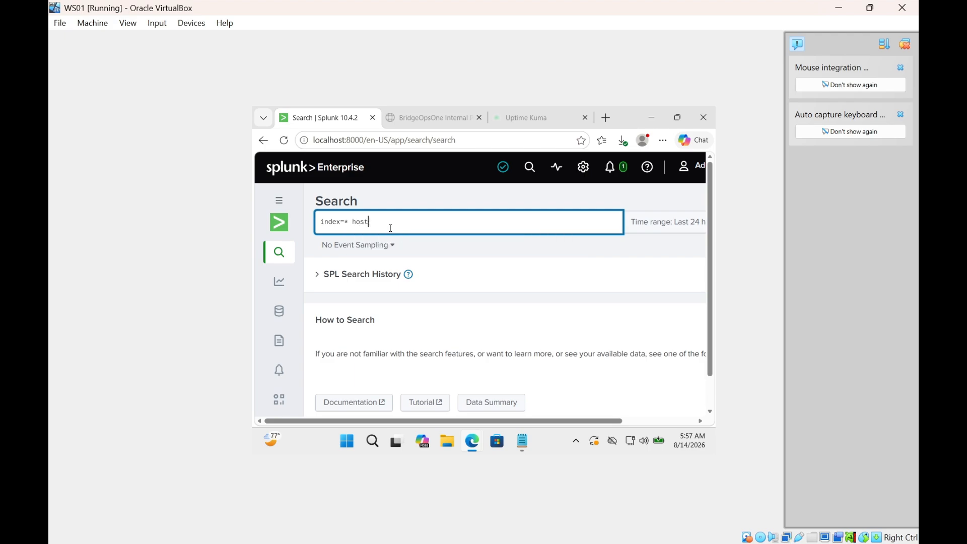
type("=")
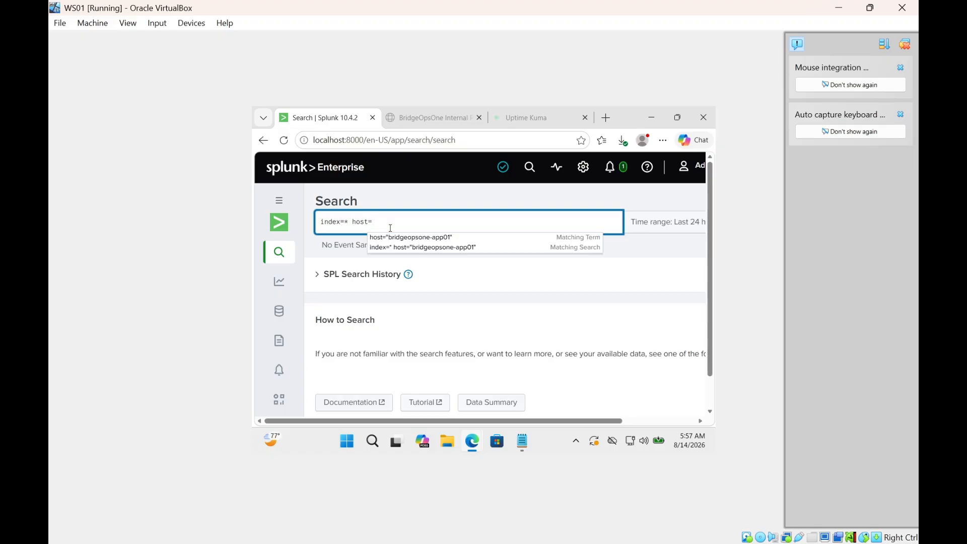
type("\"bri")
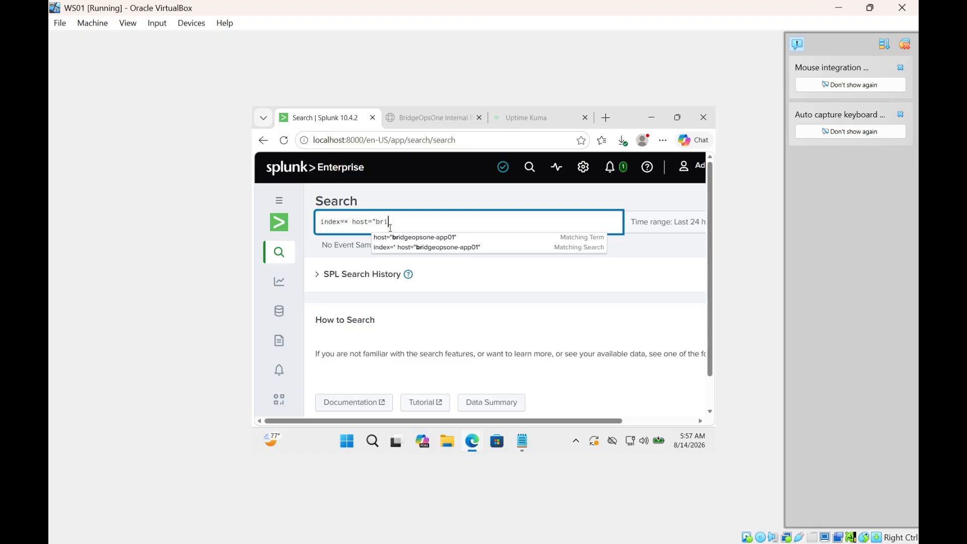
type("dgeopsone")
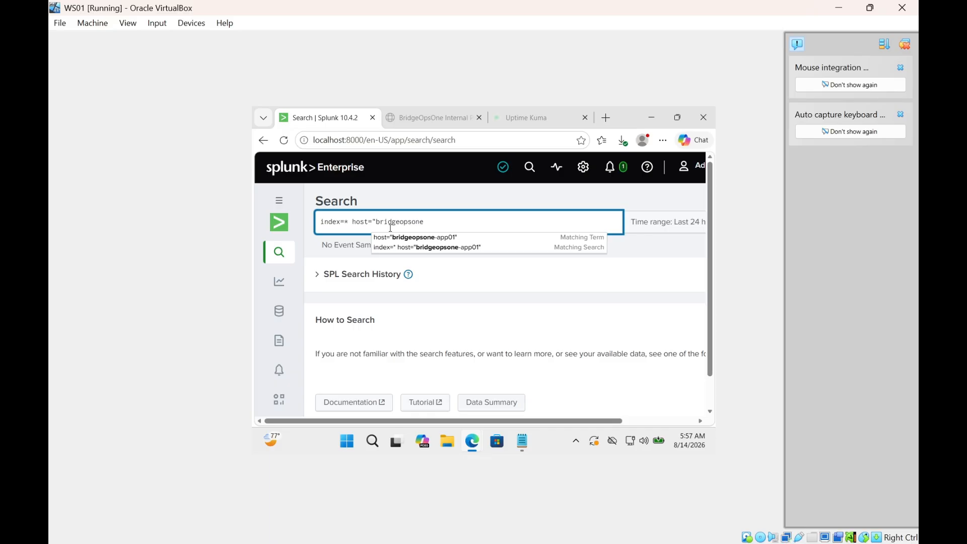
type("-app01\"")
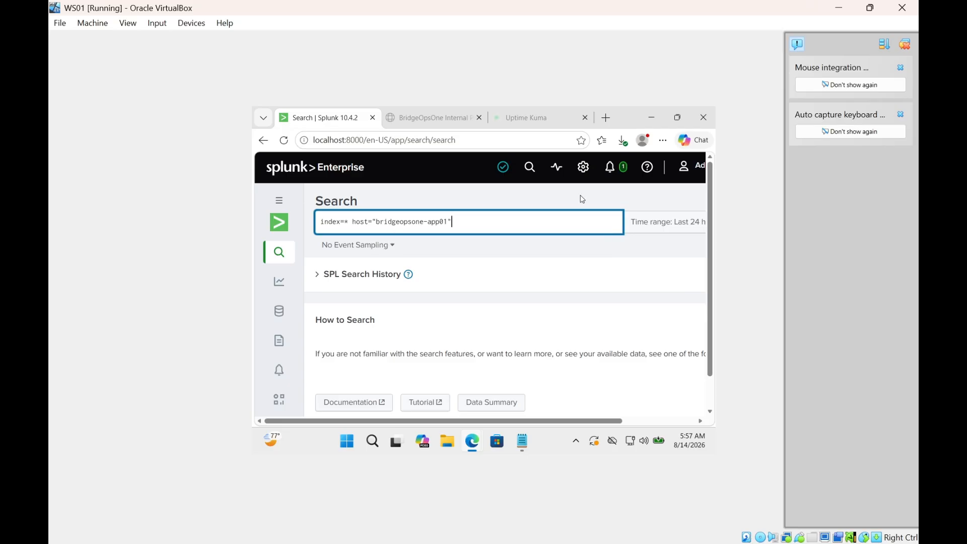
left_click(682, 222)
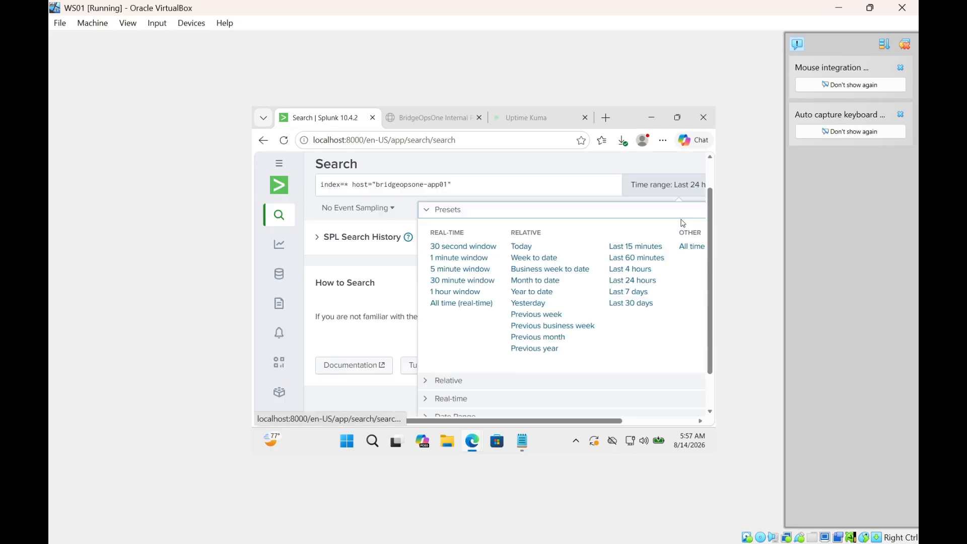
left_click(654, 246)
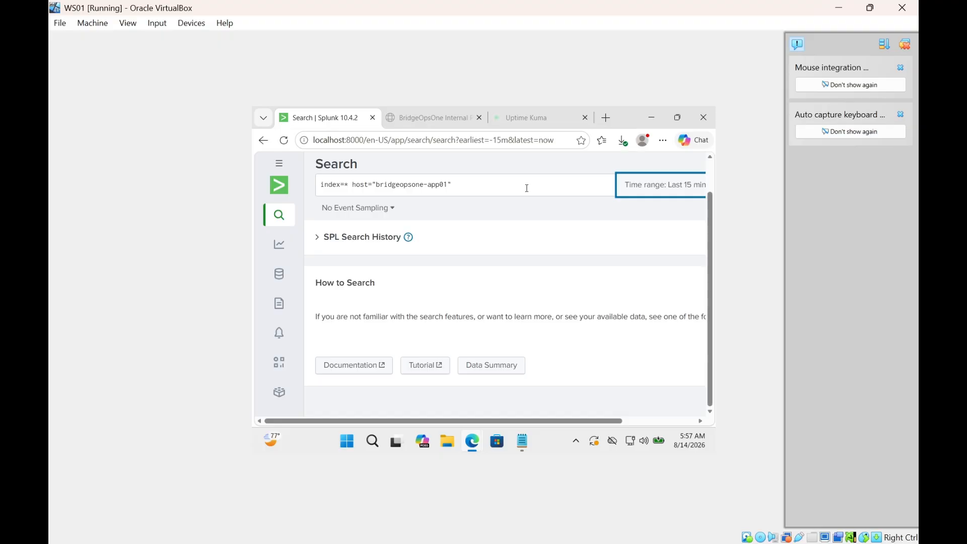
left_click(527, 188)
key("Return")
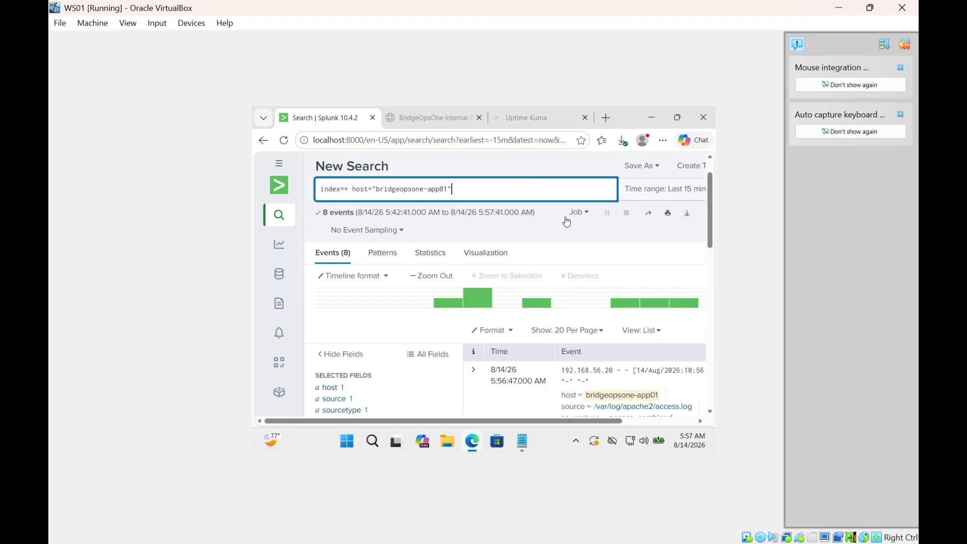
scroll(598, 243, "down", 1)
scroll(598, 243, "down", 1)
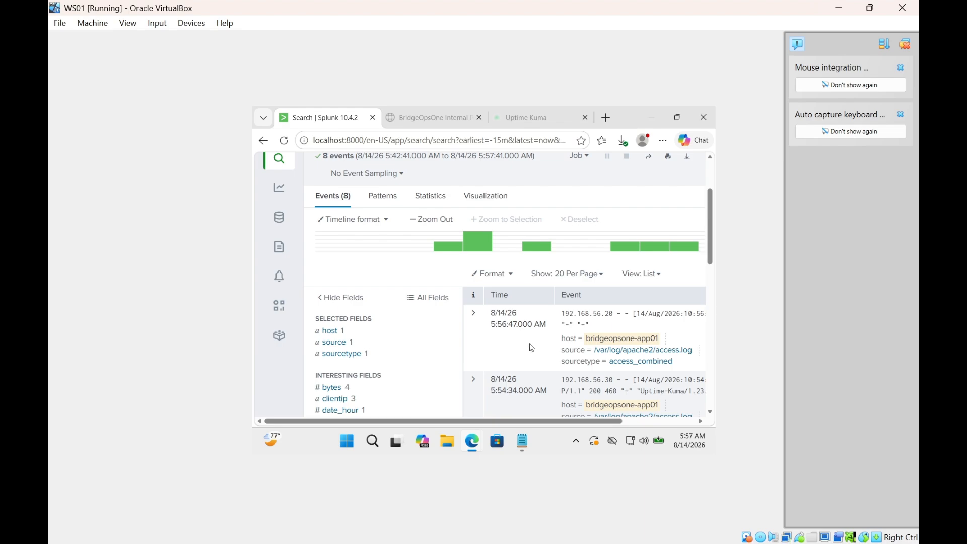
scroll(528, 347, "down", 2)
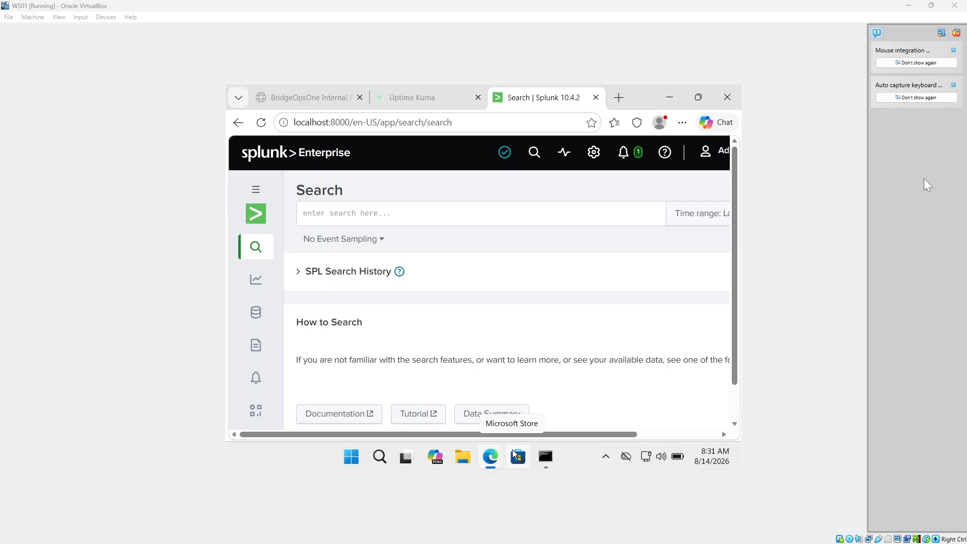
left_click(619, 98)
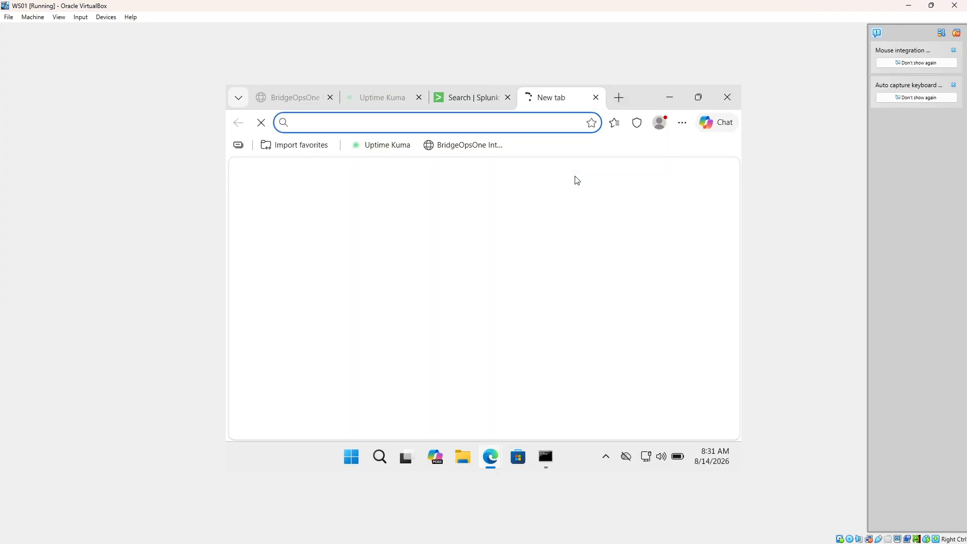
type("htt")
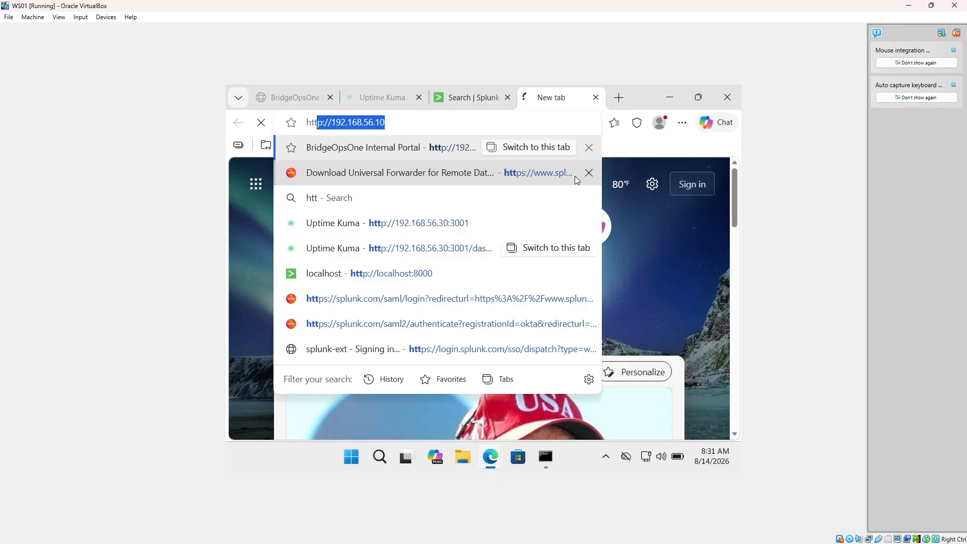
key("End")
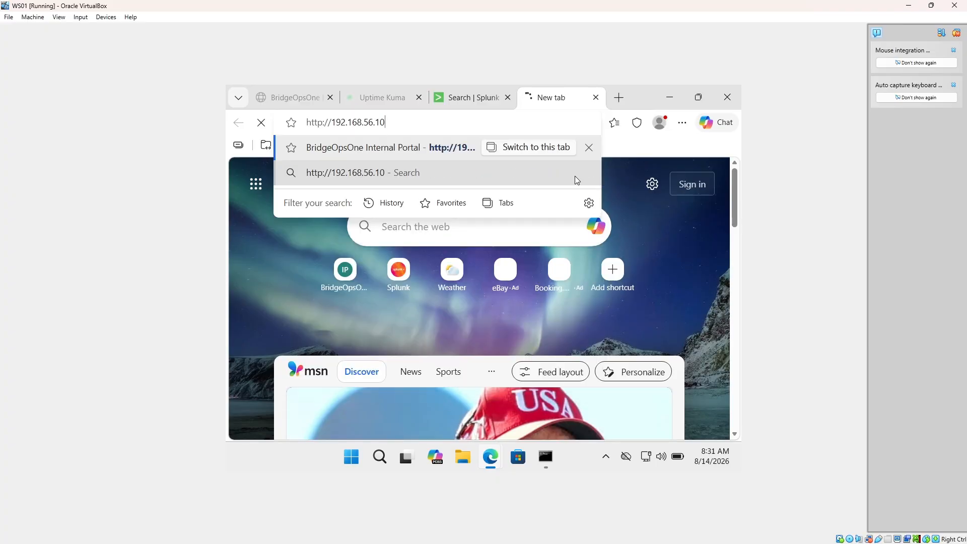
type("/status")
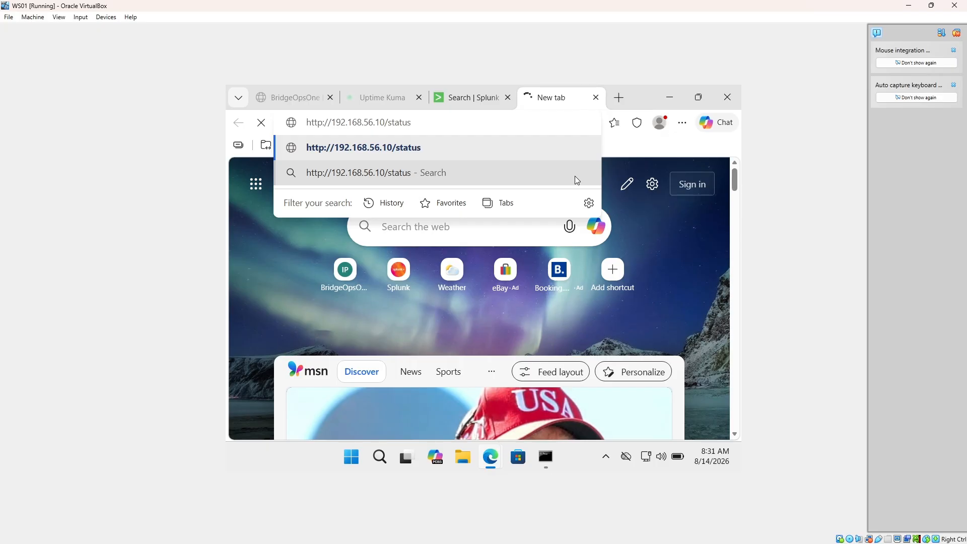
type(".html")
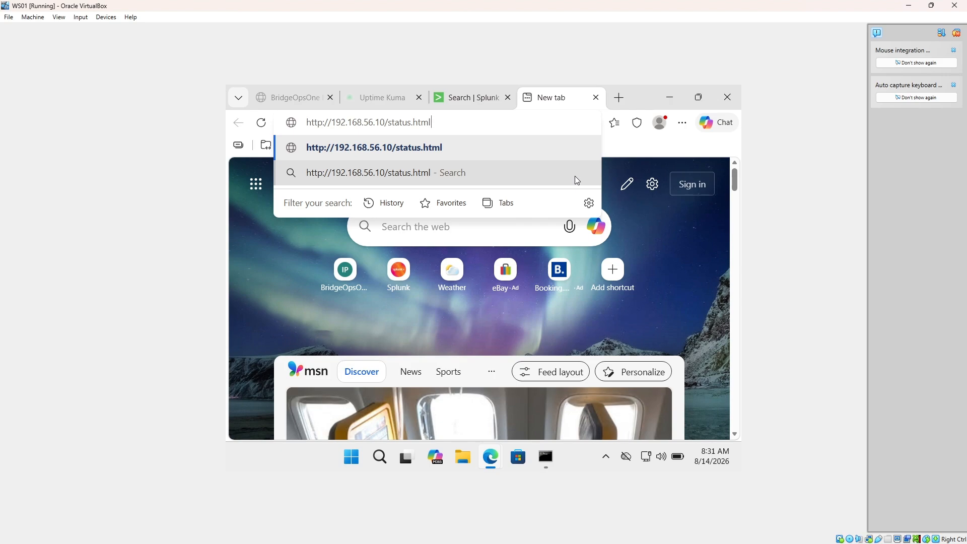
key("Return")
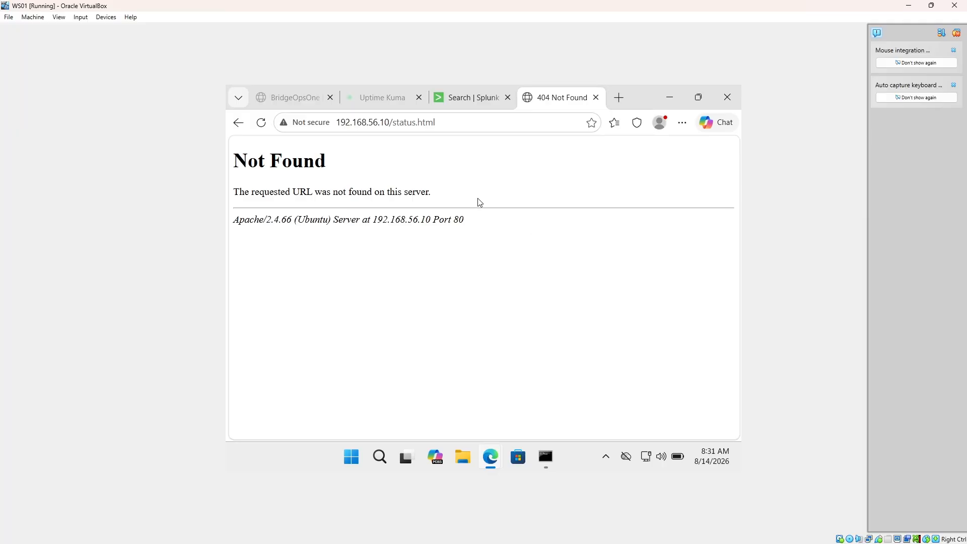
Back in Splunk, dismiss the backup notification and set the time range to Last 15 minutes.
left_click(472, 103)
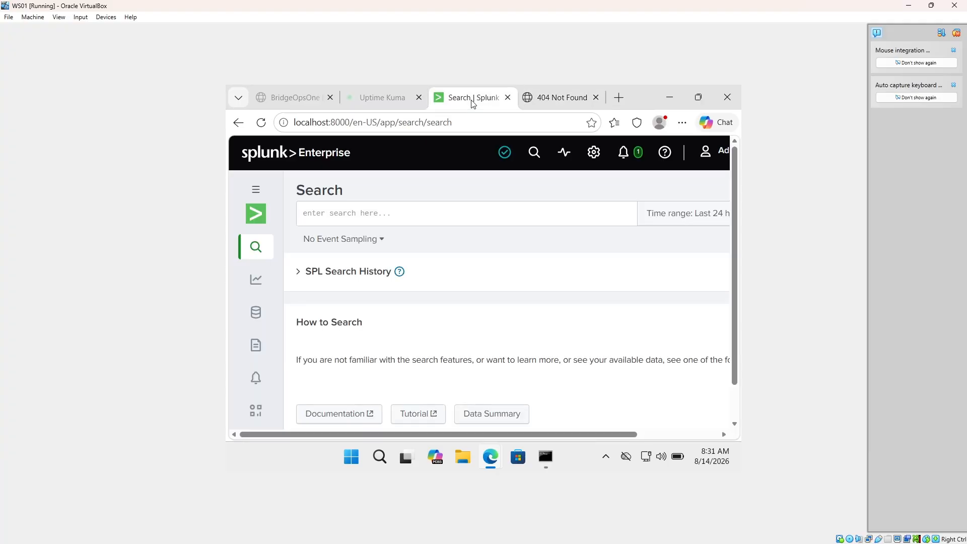
left_click(378, 217)
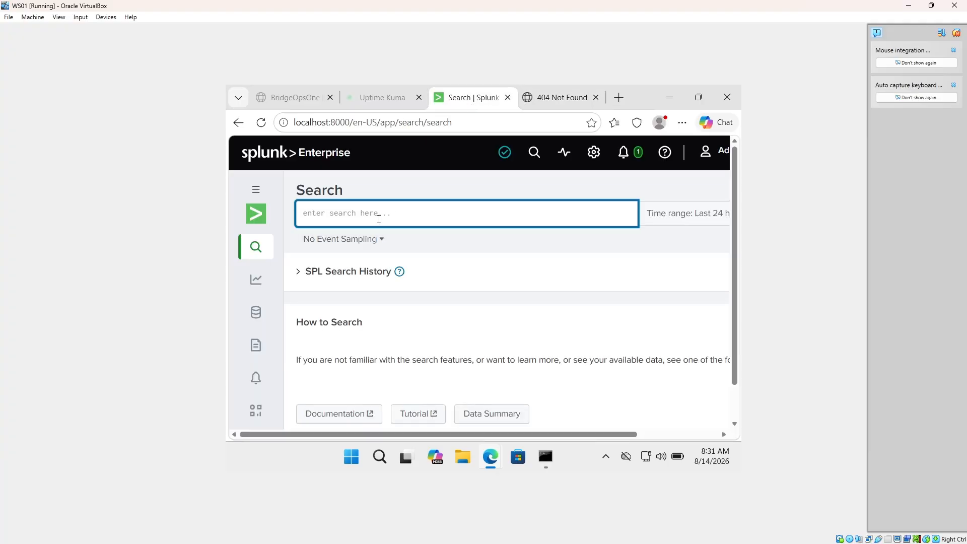
type("in")
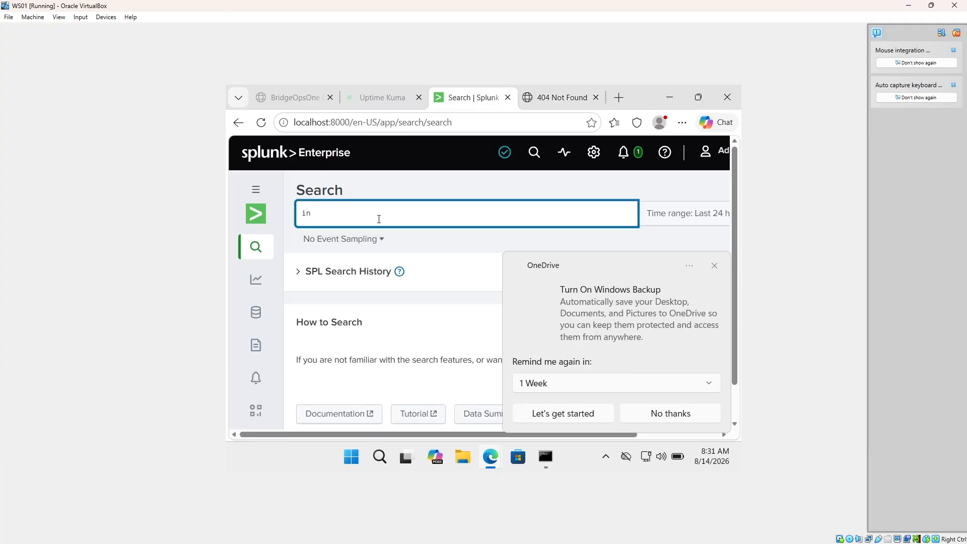
type("dex")
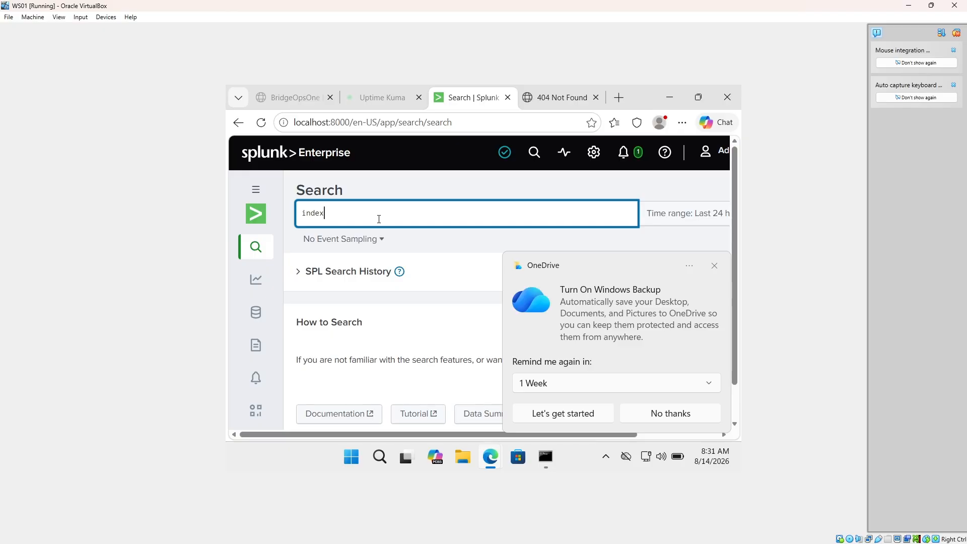
left_click(715, 267)
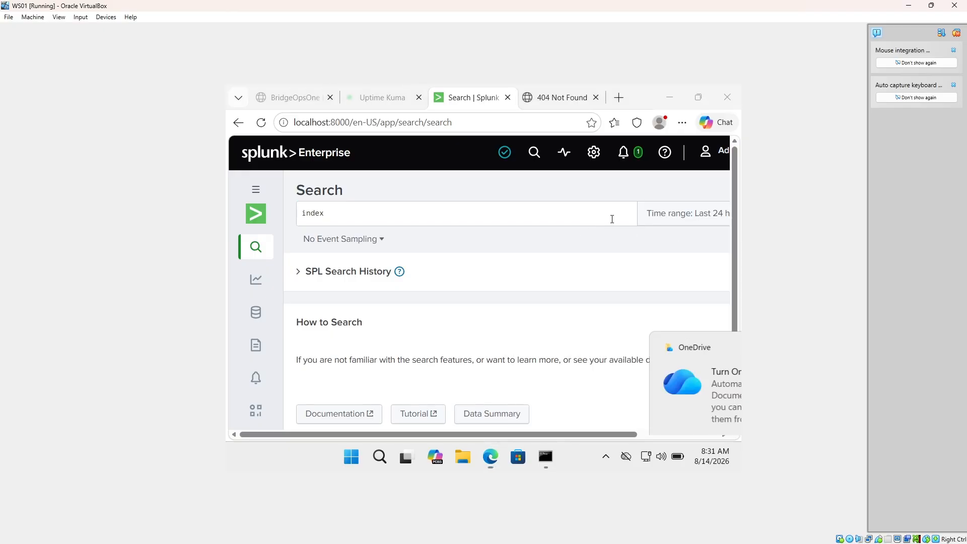
left_click(655, 213)
left_click(662, 241)
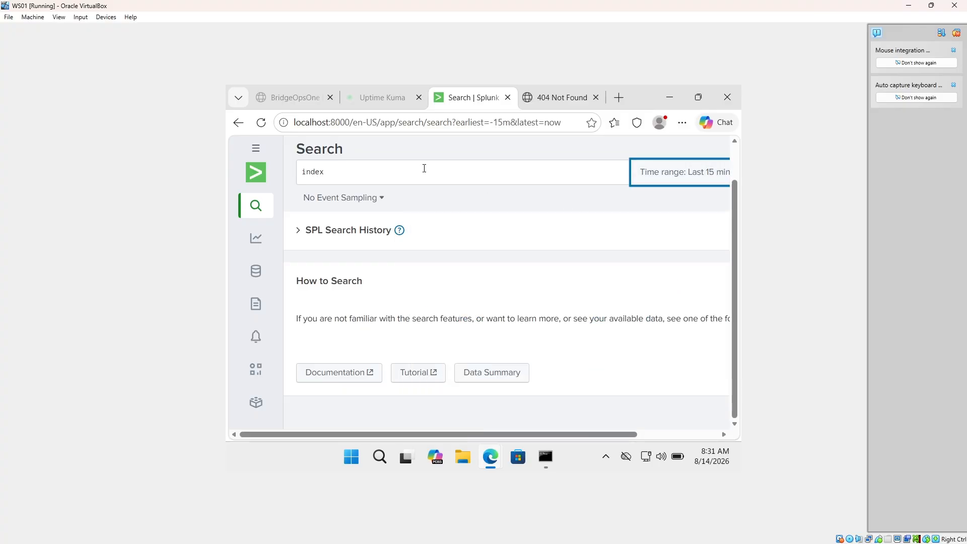
Run the search index=* host="bridgeopsone-app01" "status.html" and scroll through the 8:31 AM events.
left_click(417, 171)
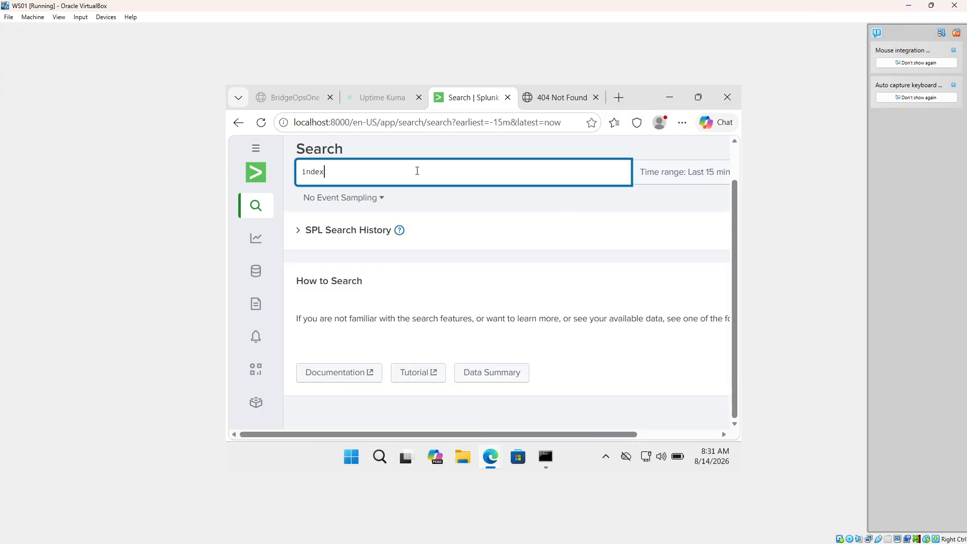
type("+")
key("BackSpace")
type("=*")
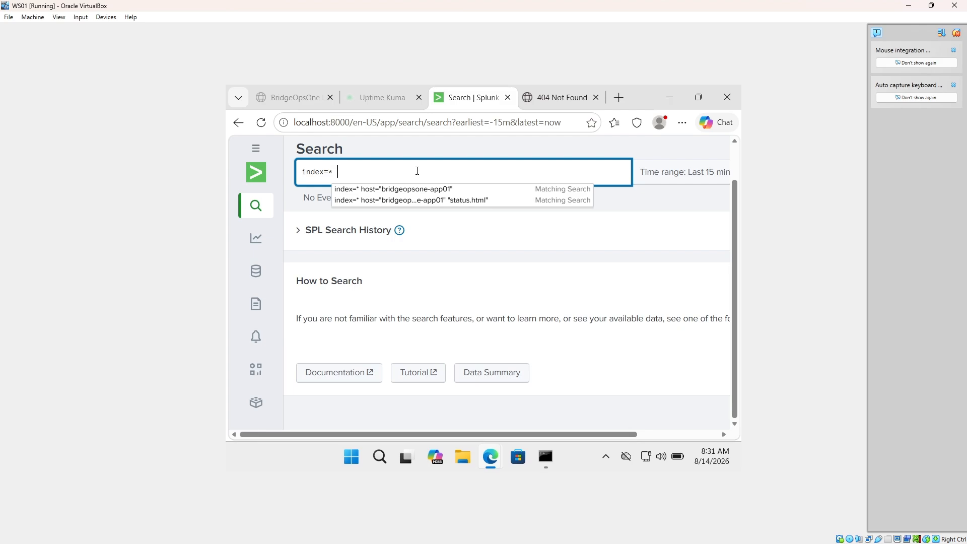
left_click(434, 200)
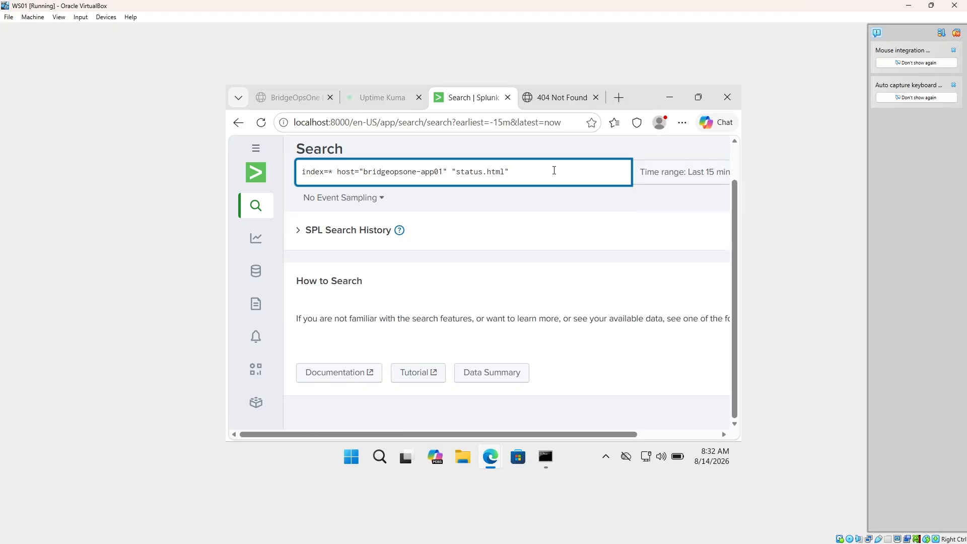
key("Return")
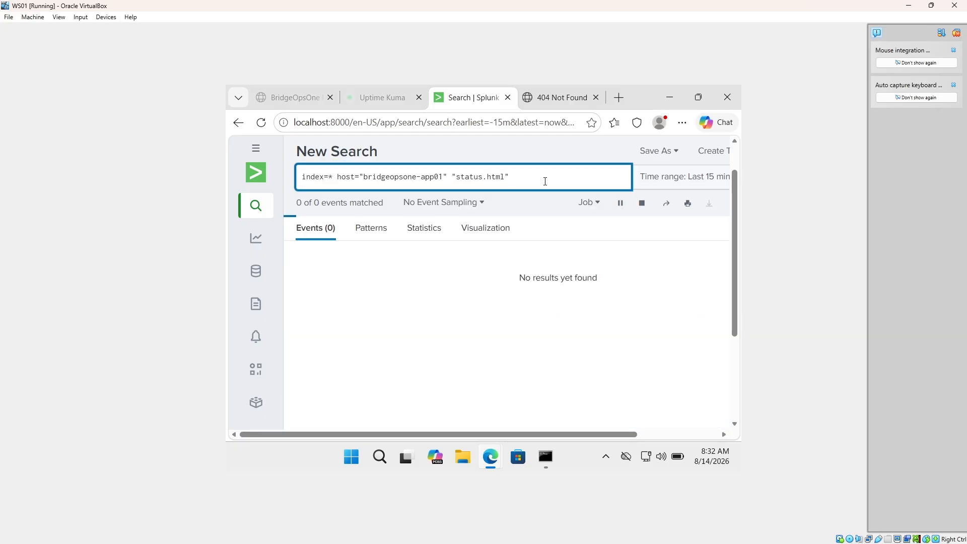
scroll(638, 214, "down", 2)
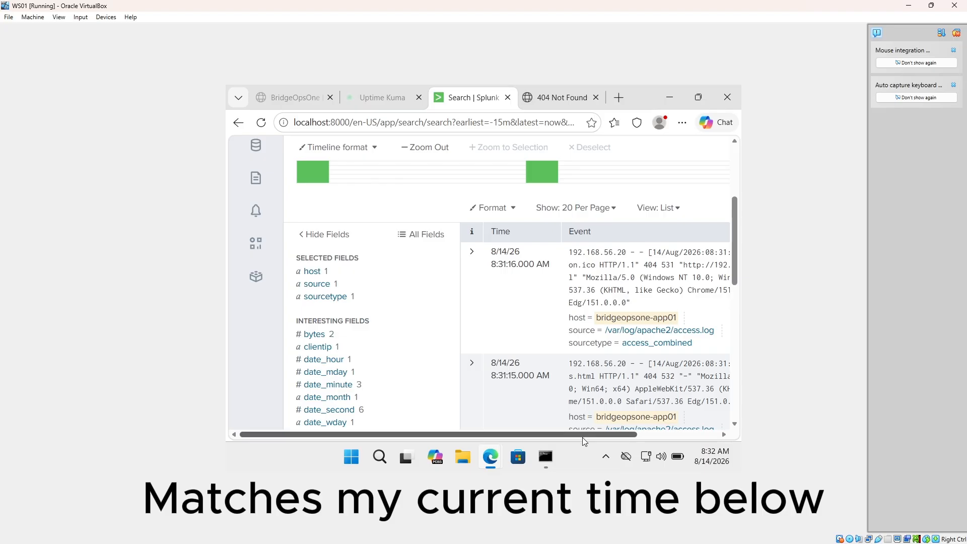
left_click_drag(596, 437, 619, 438)
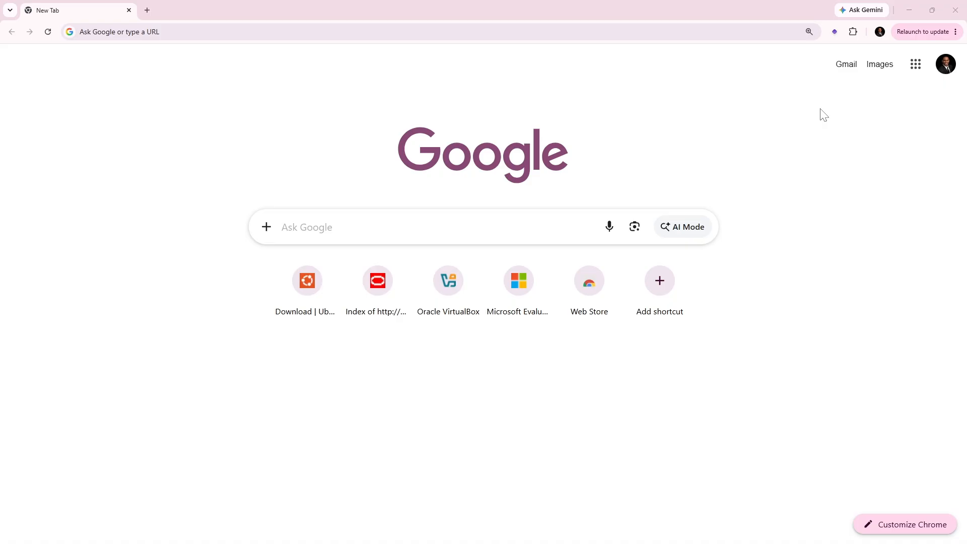
Open the BridgeOpsOne Command Center from the extension panel and create ticket INC0010002.
left_click(834, 32)
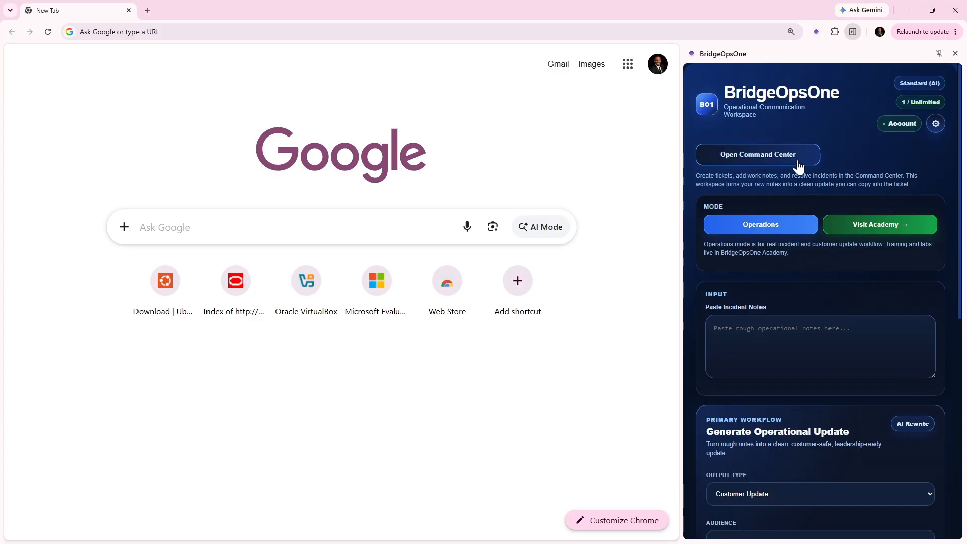
left_click(783, 162)
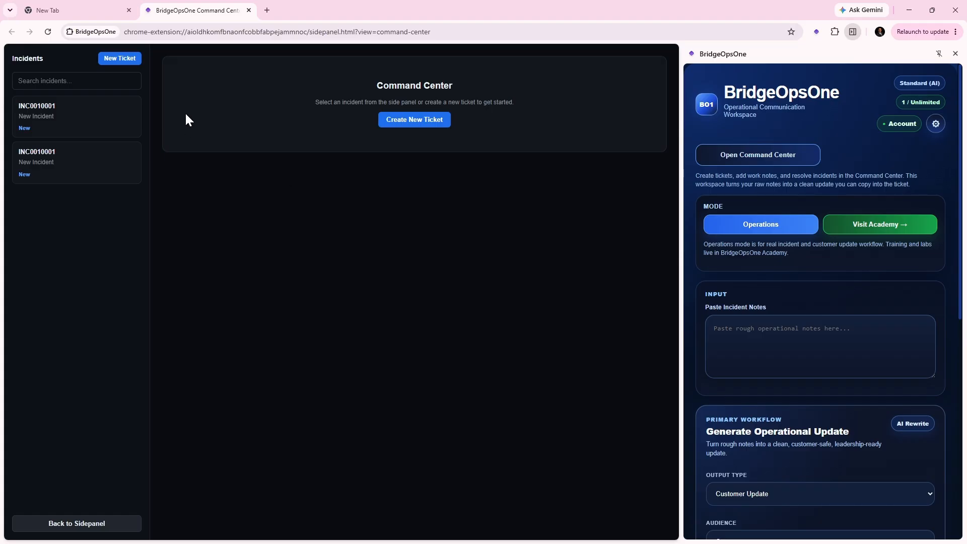
left_click(414, 125)
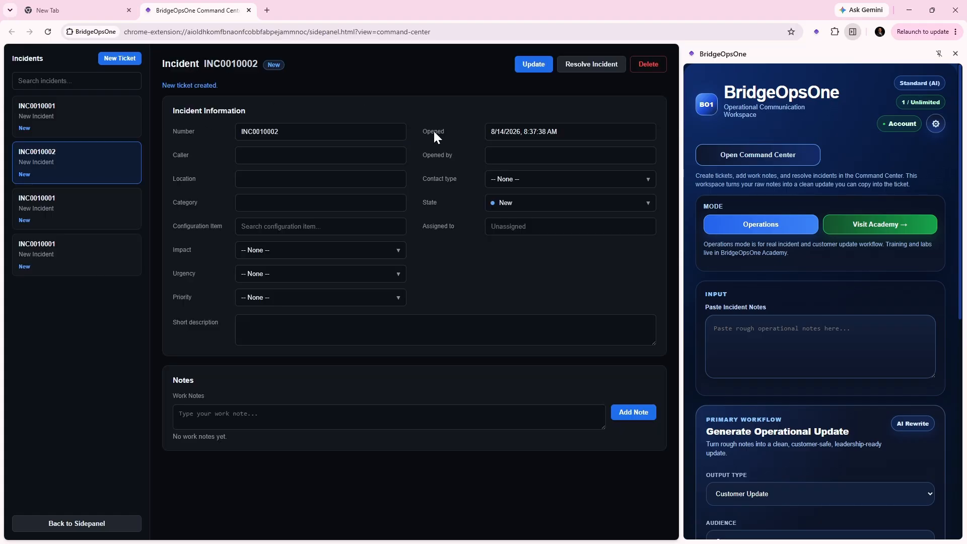